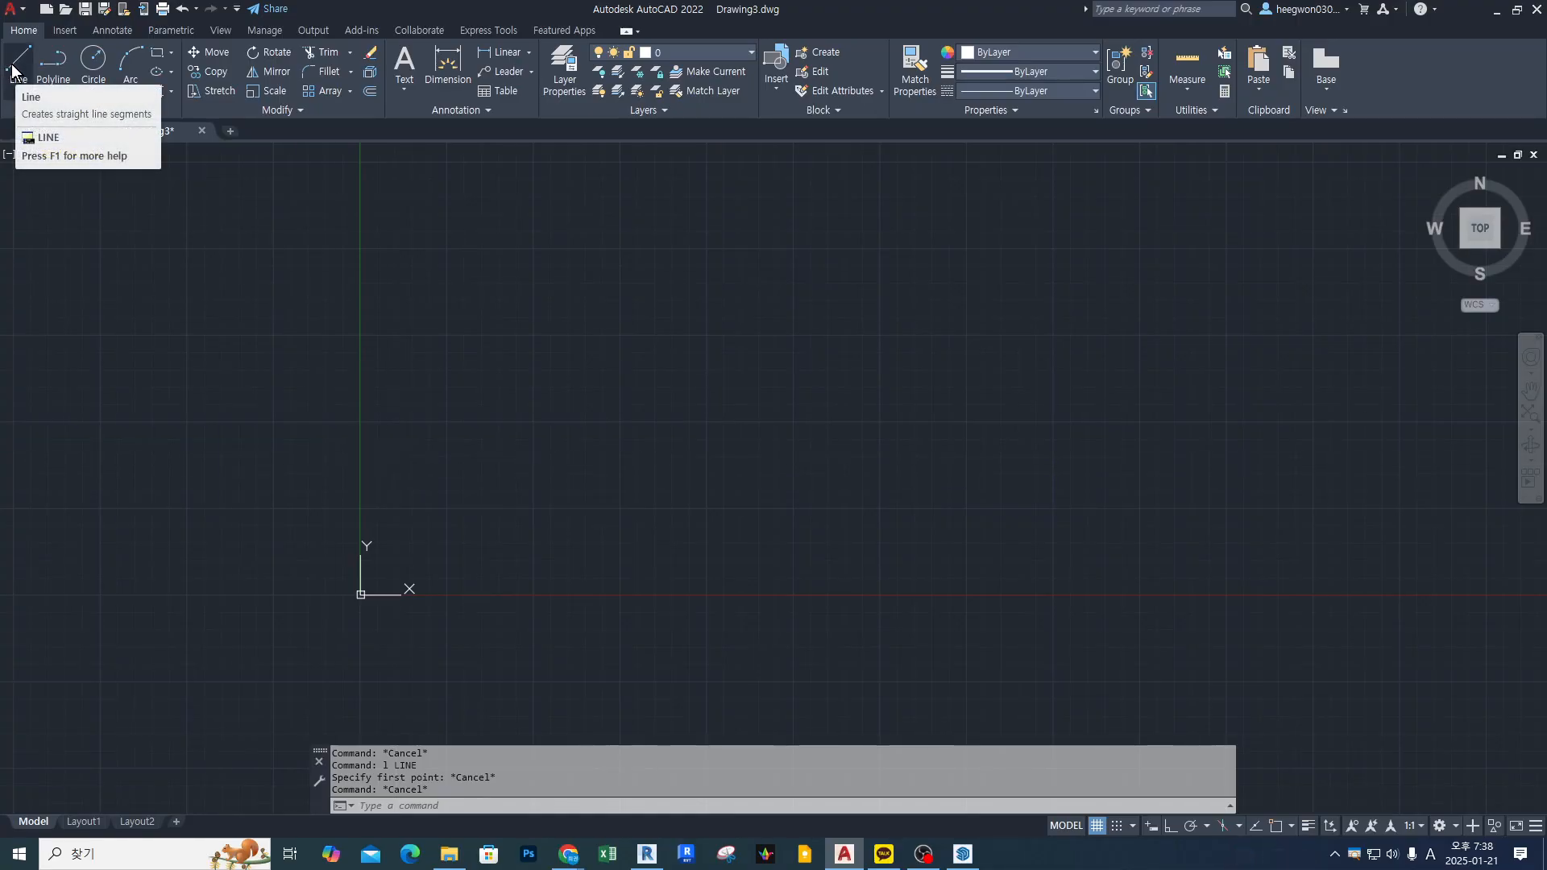
Draw a freehand, slightly sloped single line segment to the upper right of the origin.
key(Escape)
key(Escape)
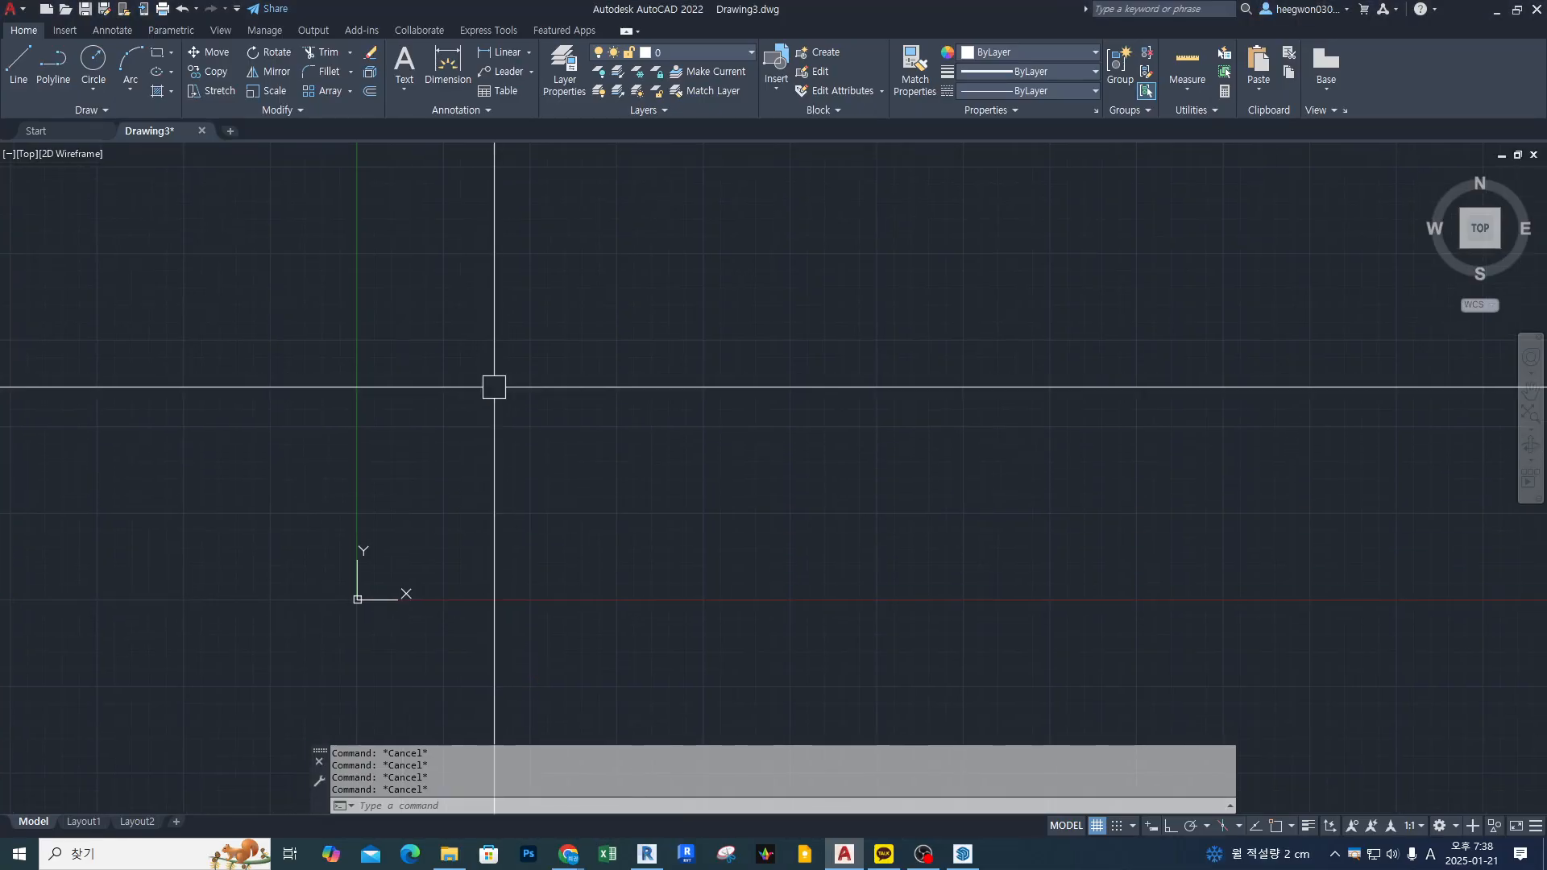
text(1)
key(Return)
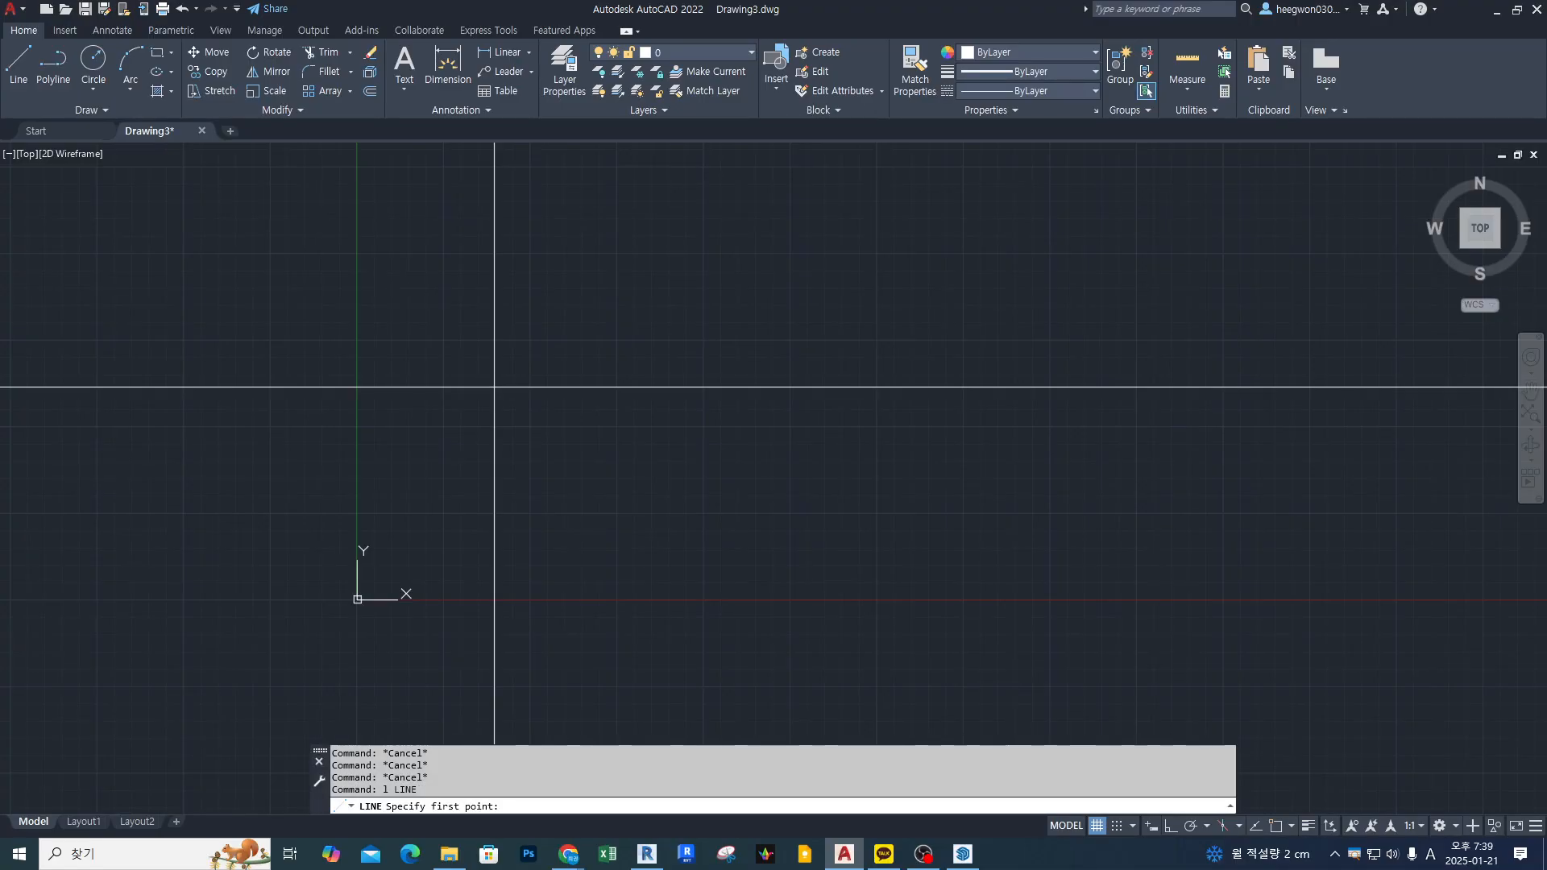
click(470, 415)
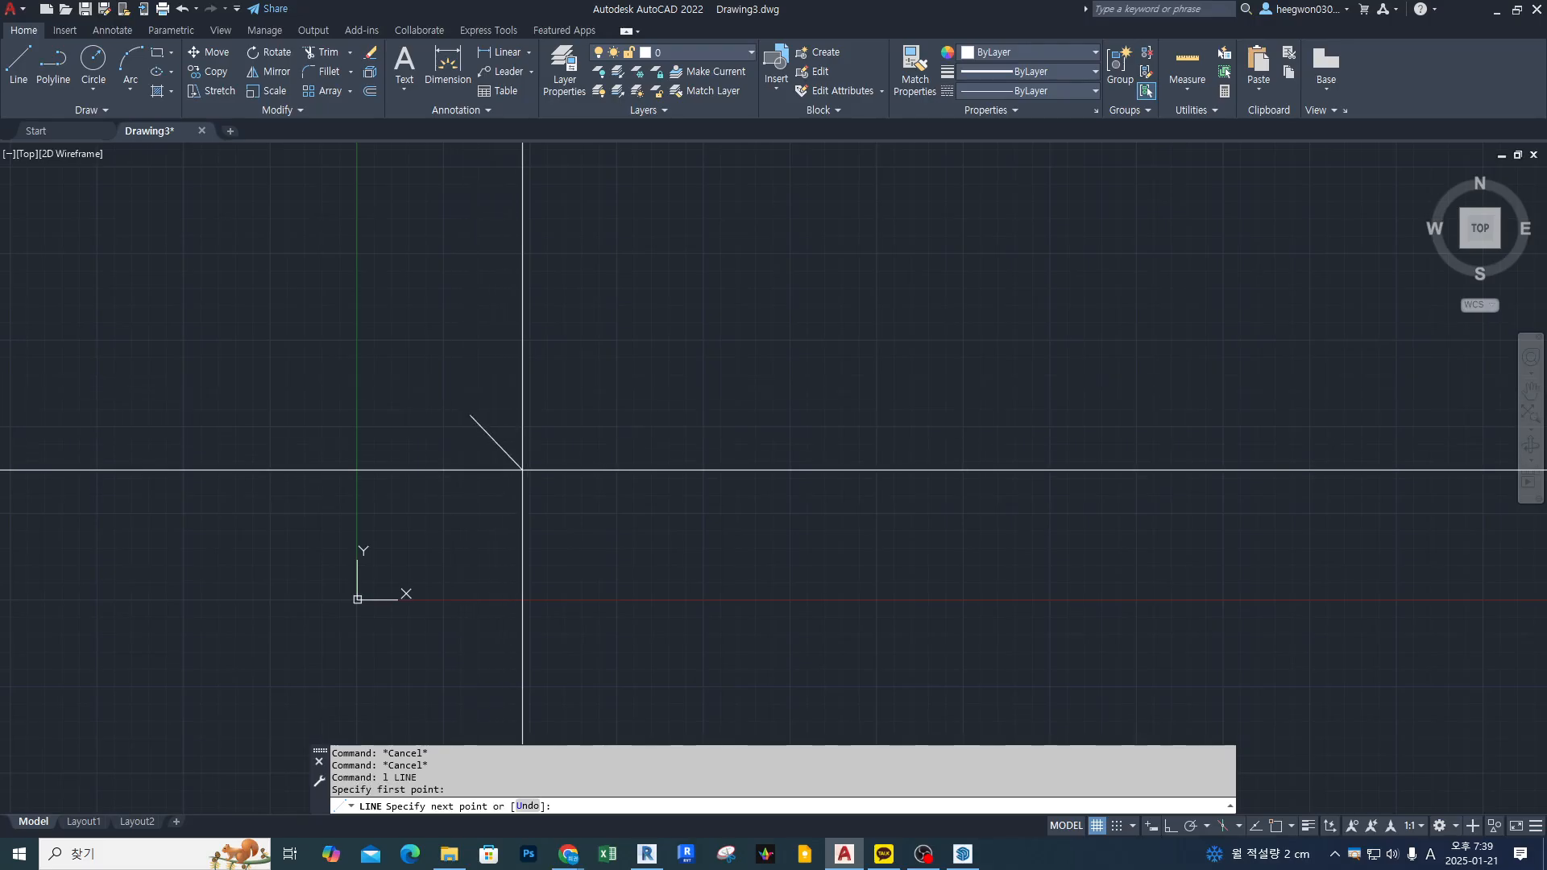
click(719, 410)
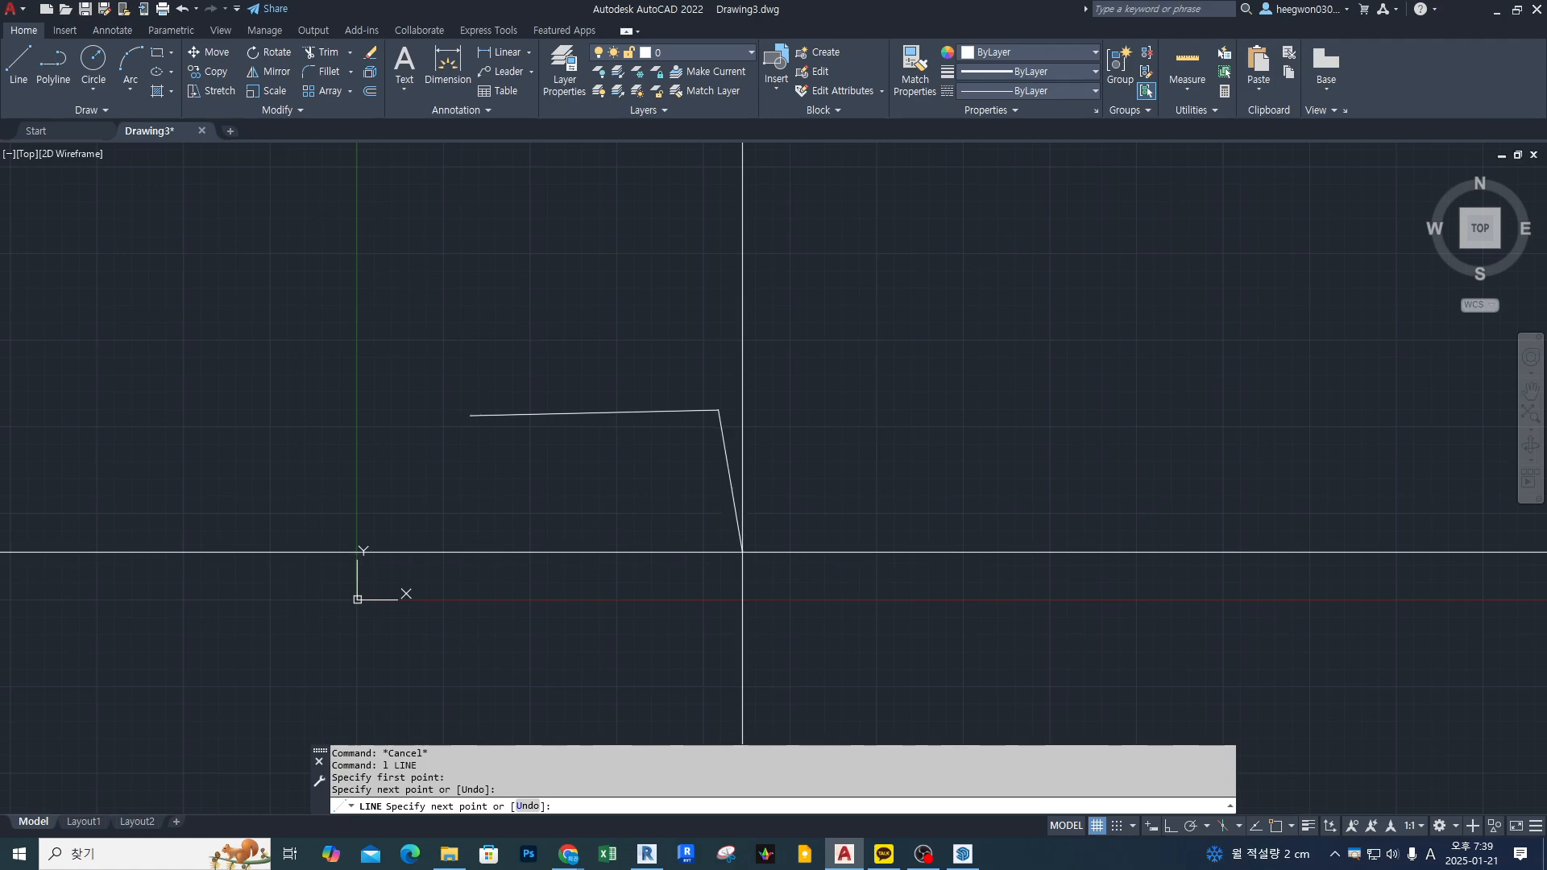
key(Escape)
key(Escape)
key(Escape)
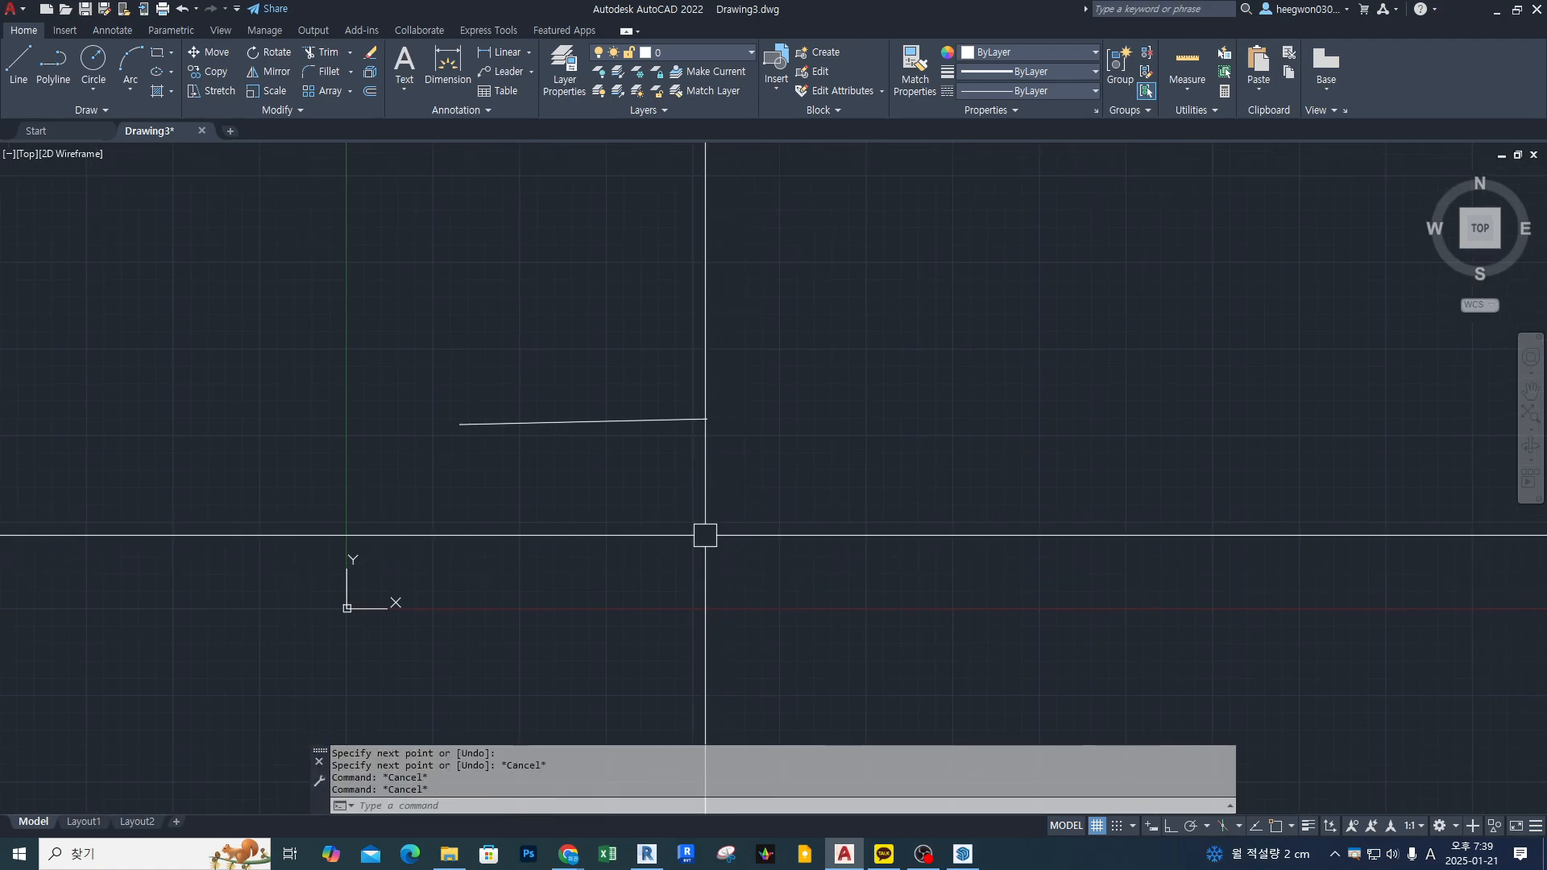
Draw a vertical line about 139 units long above the sloped line, with Ortho mode switched on.
text(l)
key(Return)
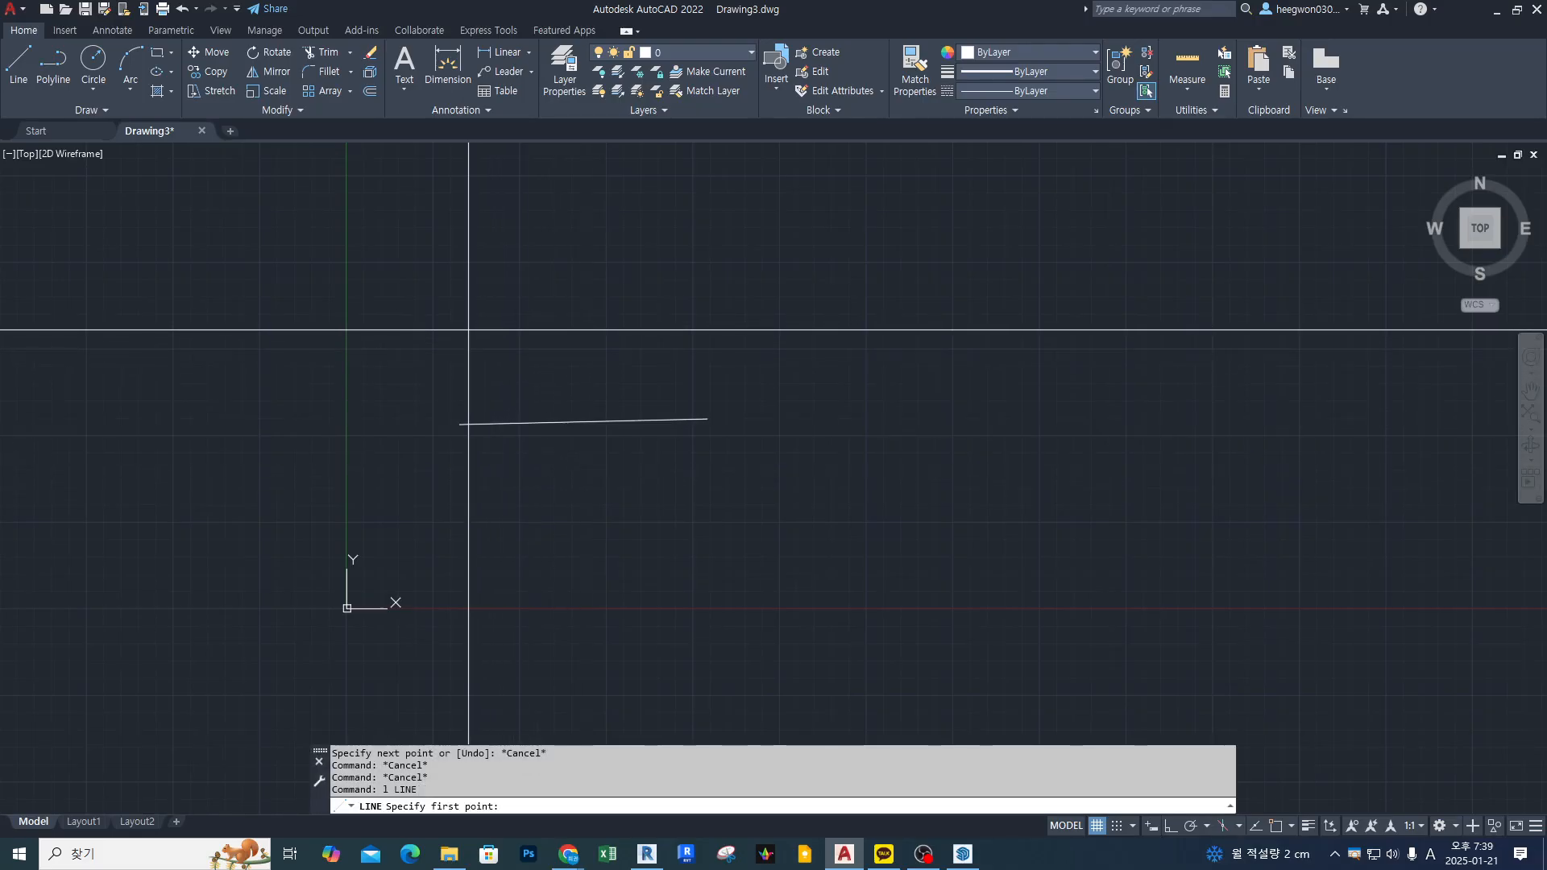
click(462, 331)
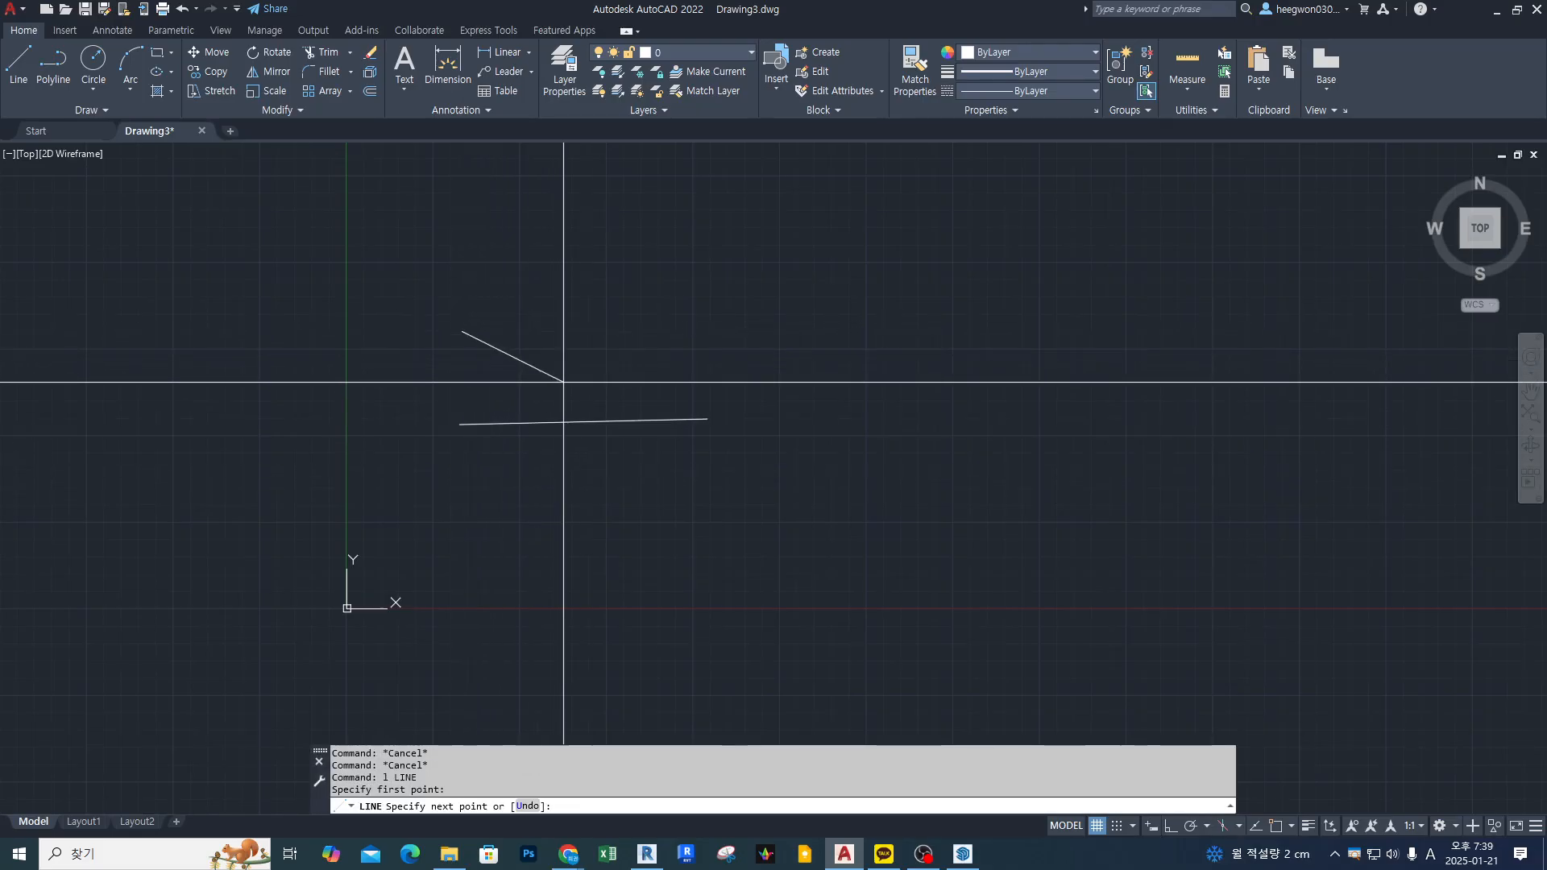
key(F8)
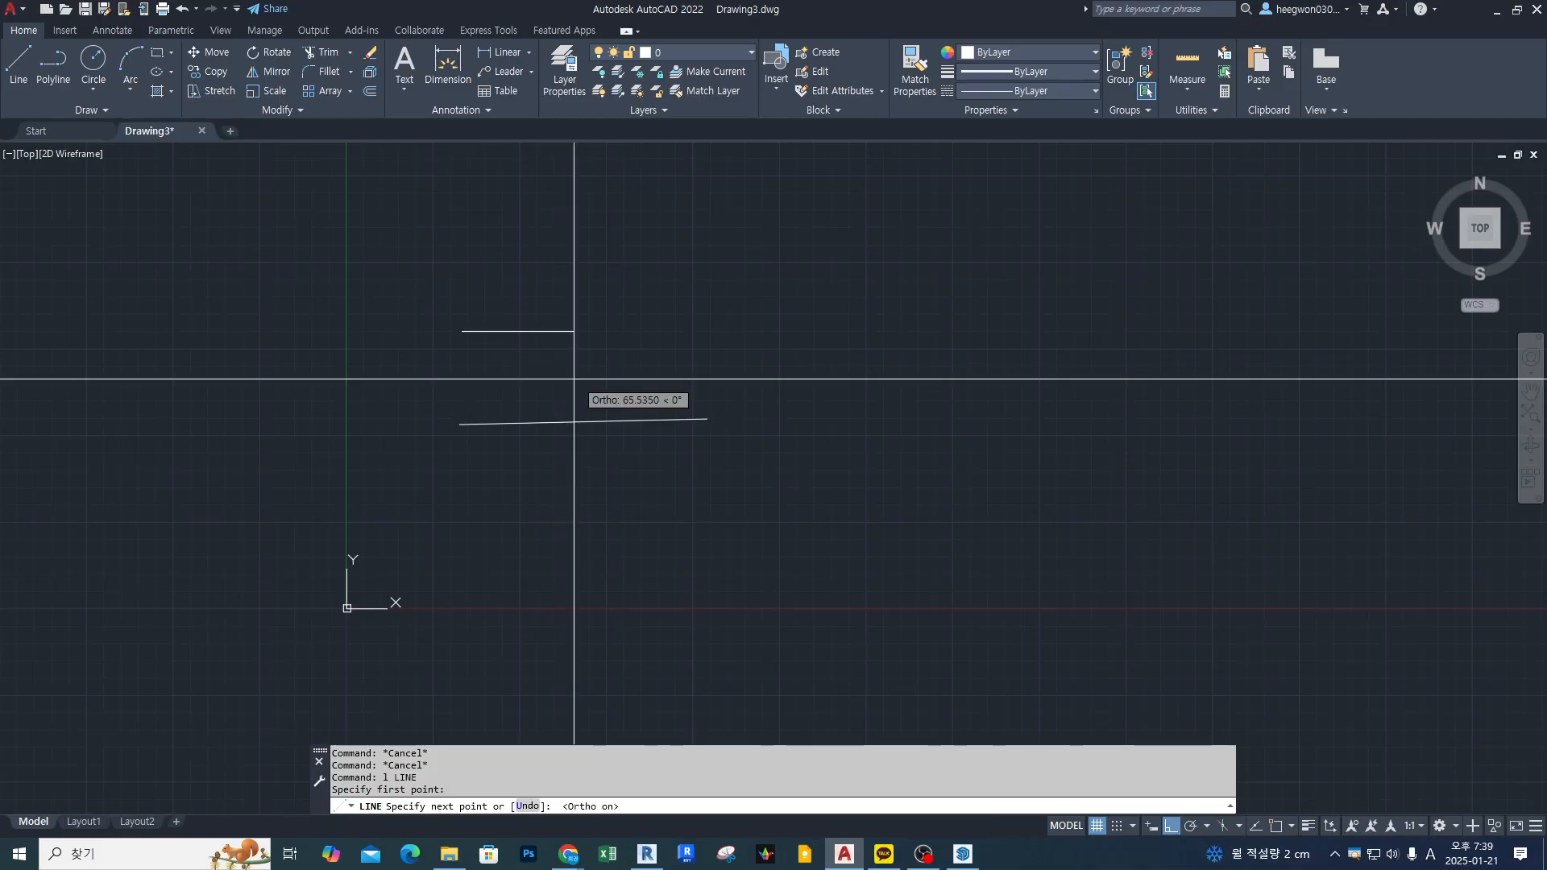
mouse_move(787, 352)
middle_down()
mouse_move(780, 476)
mouse_move(752, 484)
middle_up()
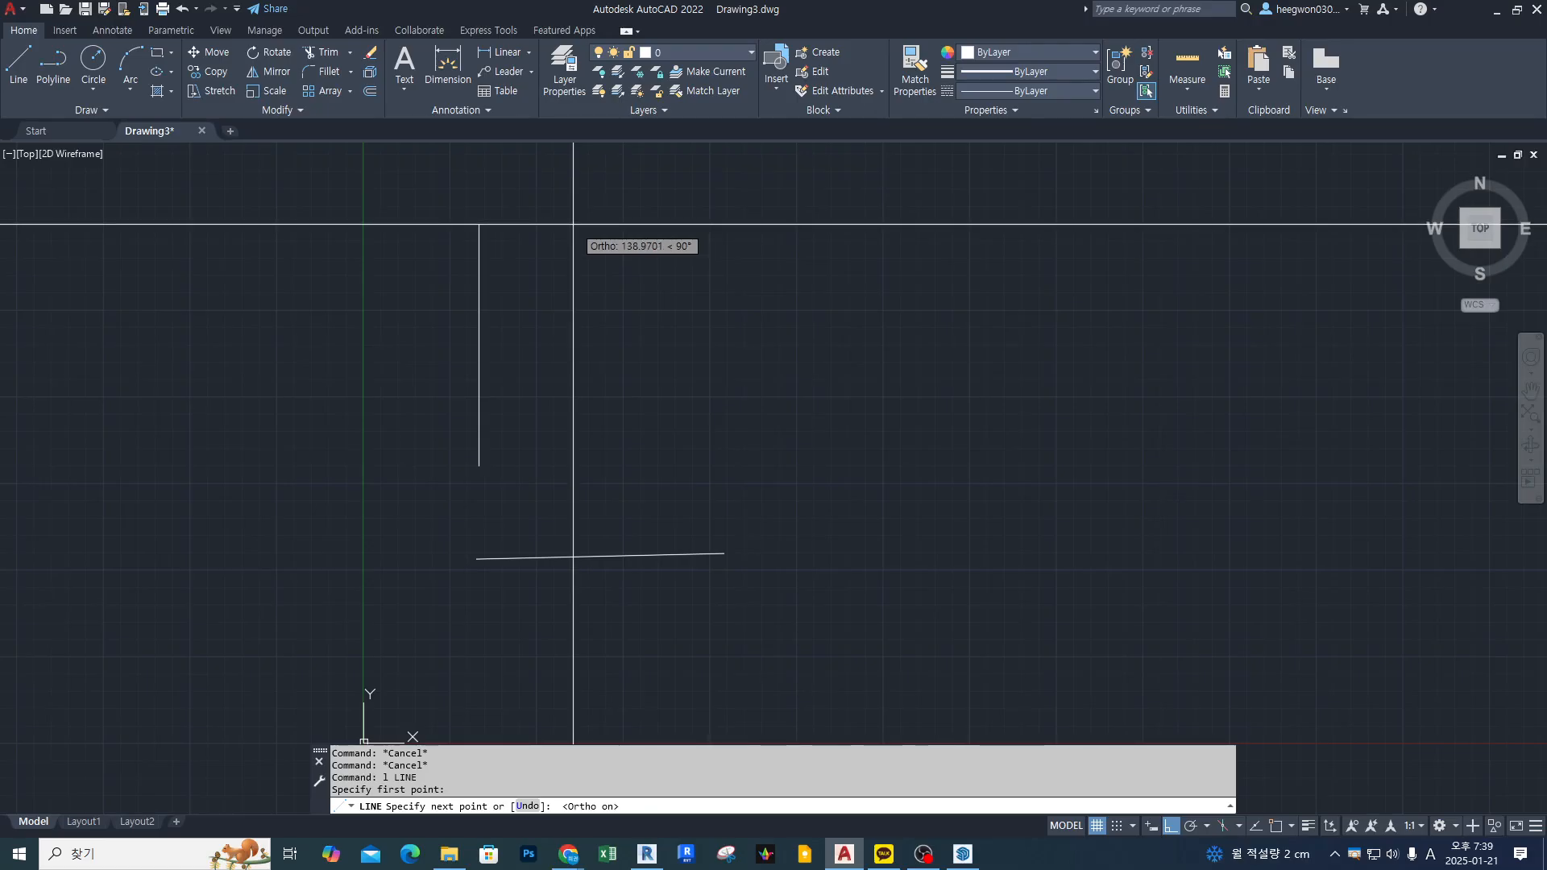
click(573, 224)
key(Escape)
Draw a horizontal line crossing the vertical line near its lower end.
key(space)
click(439, 433)
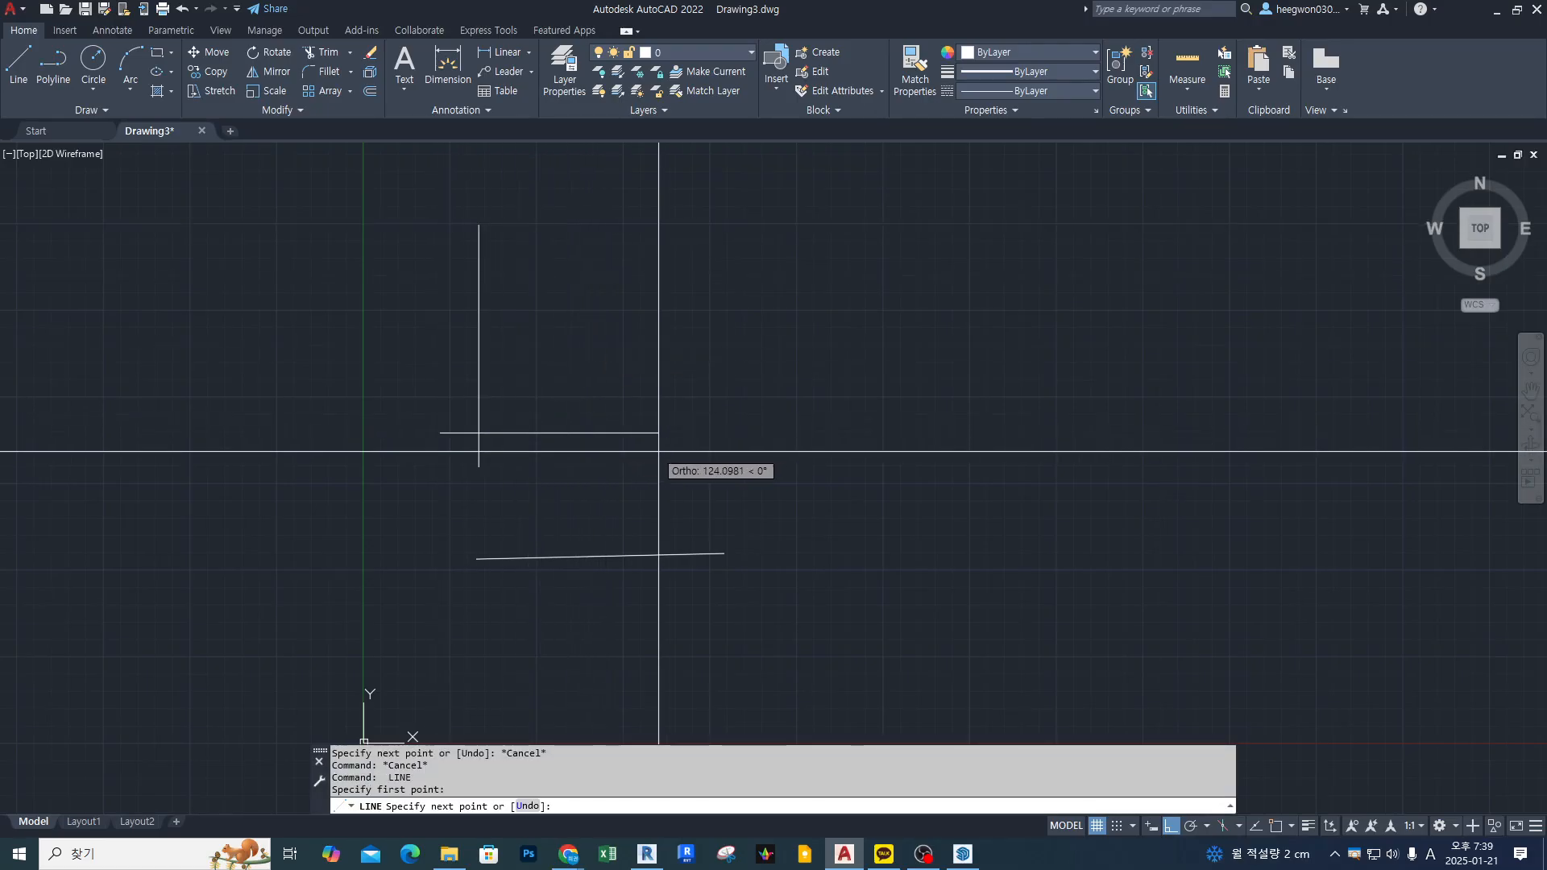
click(721, 451)
key(space)
scroll(587, 298, up, 2)
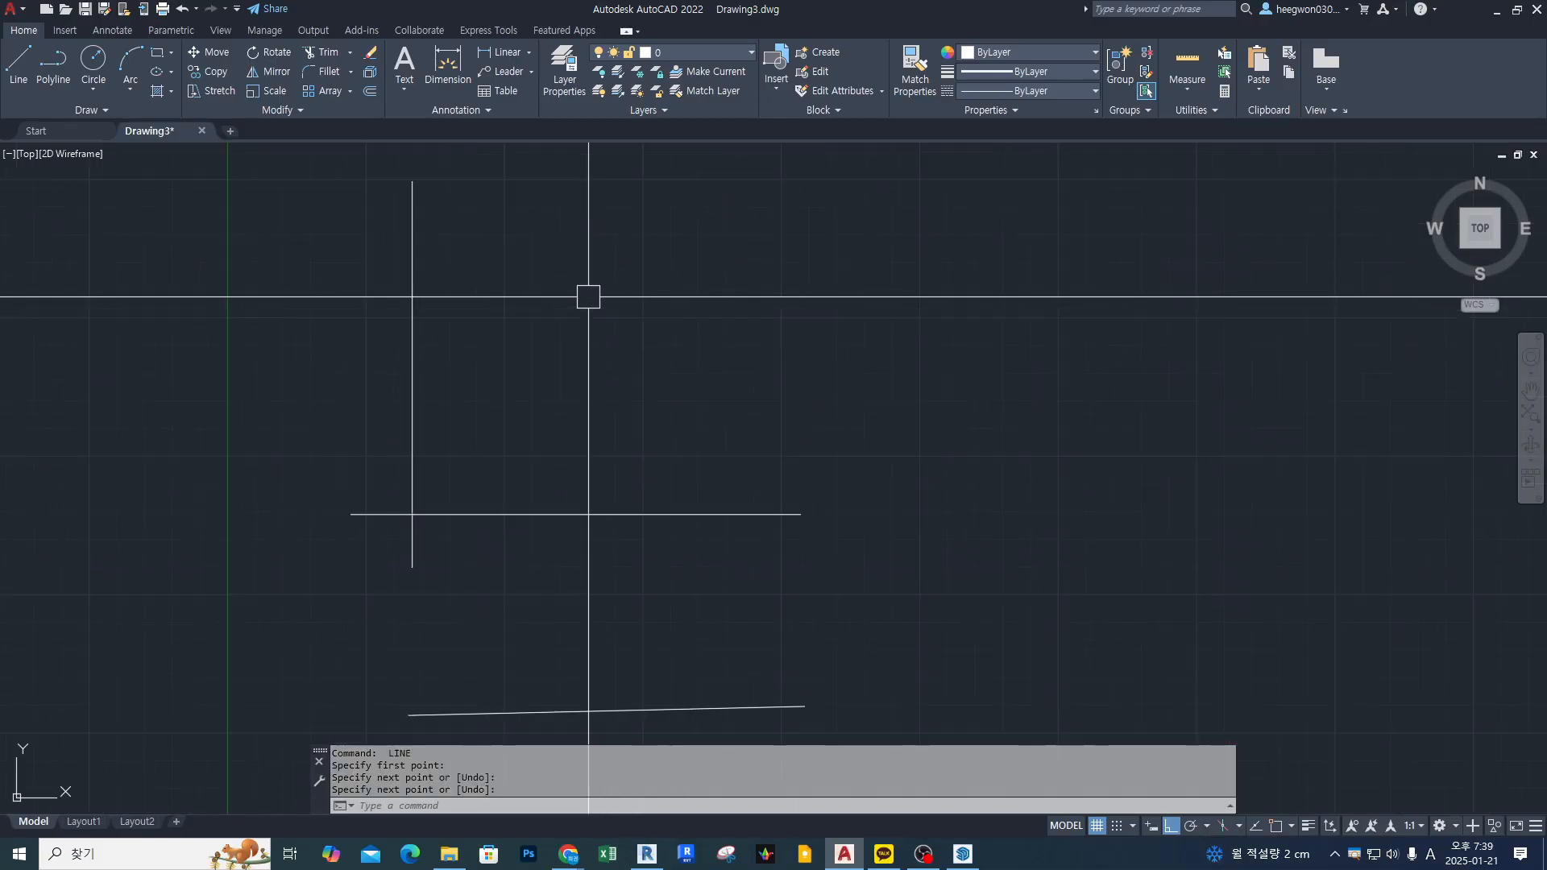
middle_drag(588, 298, 629, 358)
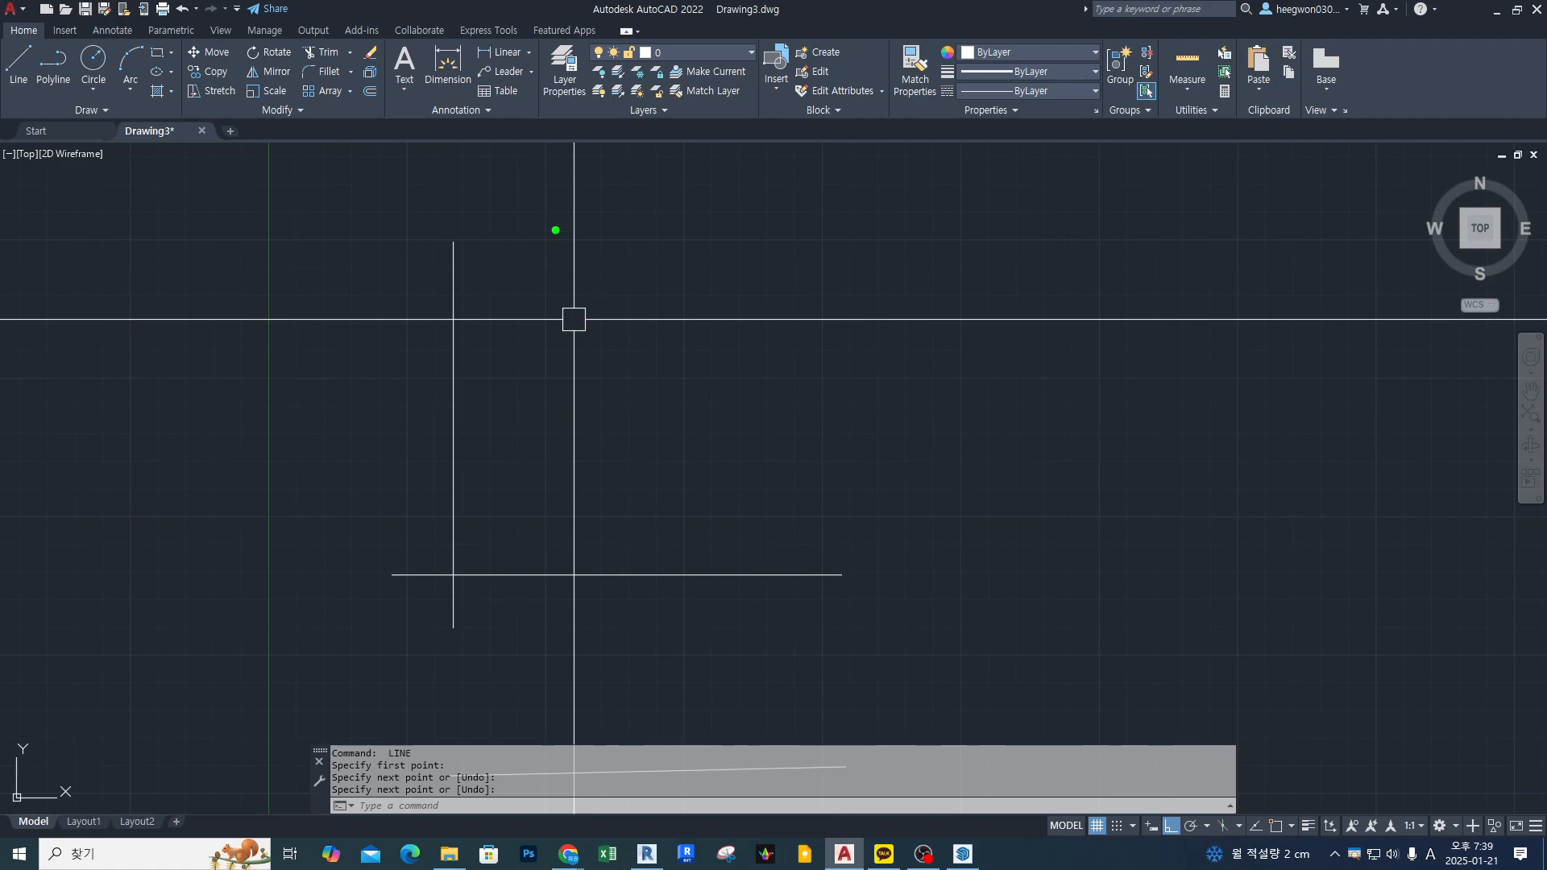
drag(555, 230, 649, 218)
mouse_move(574, 223)
mouse_down()
mouse_move(564, 316)
mouse_move(637, 269)
mouse_up()
drag(691, 201, 694, 240)
drag(696, 264, 704, 284)
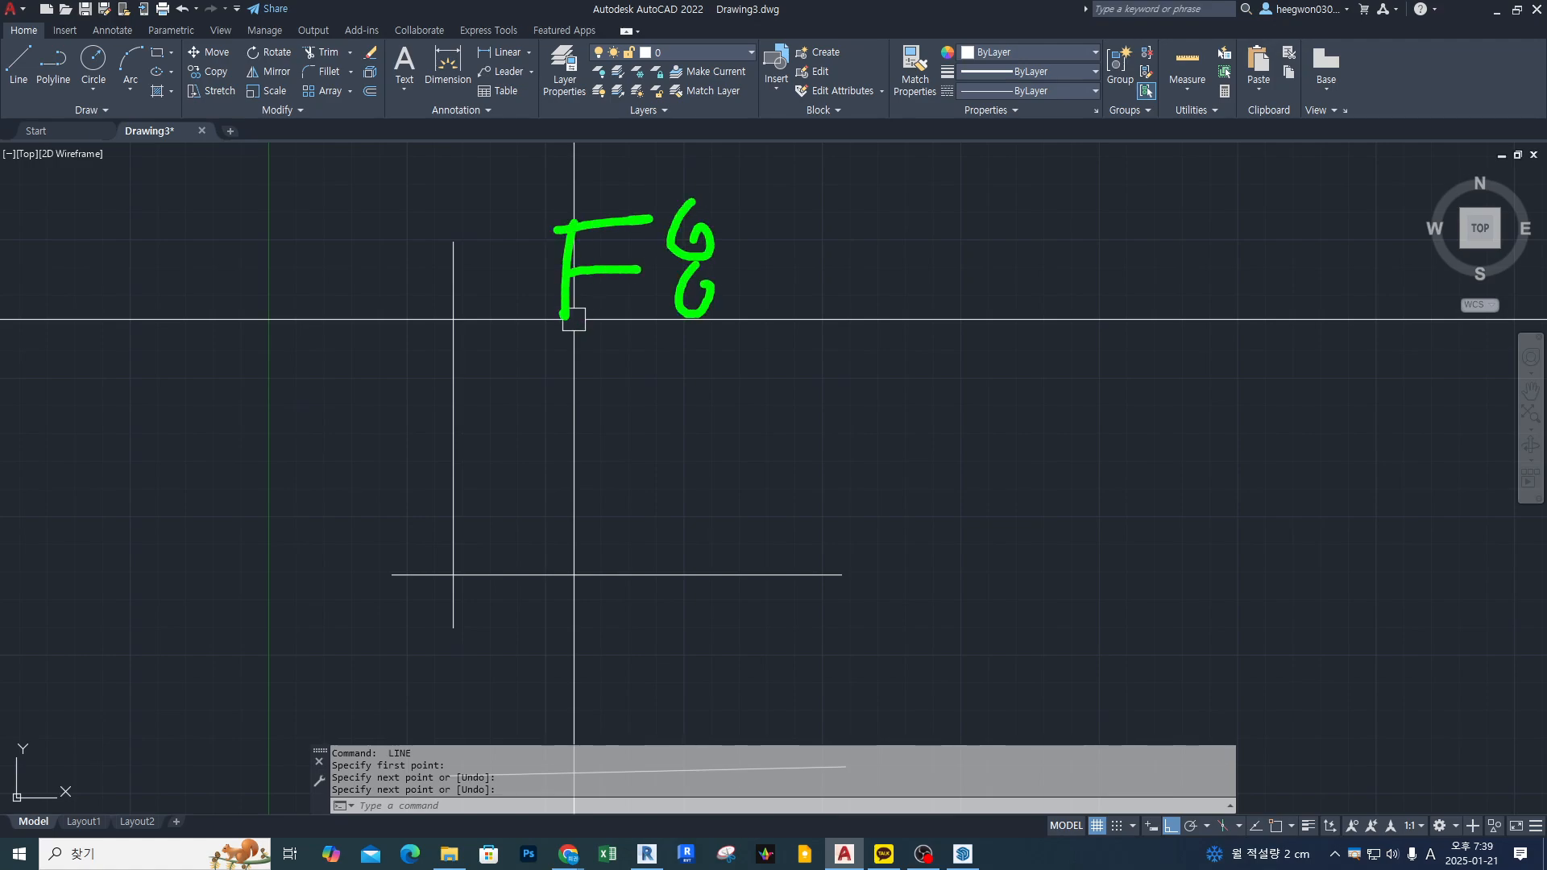
mouse_move(870, 204)
mouse_down()
mouse_move(840, 232)
mouse_move(887, 250)
mouse_up()
drag(842, 254, 887, 251)
drag(870, 256, 869, 292)
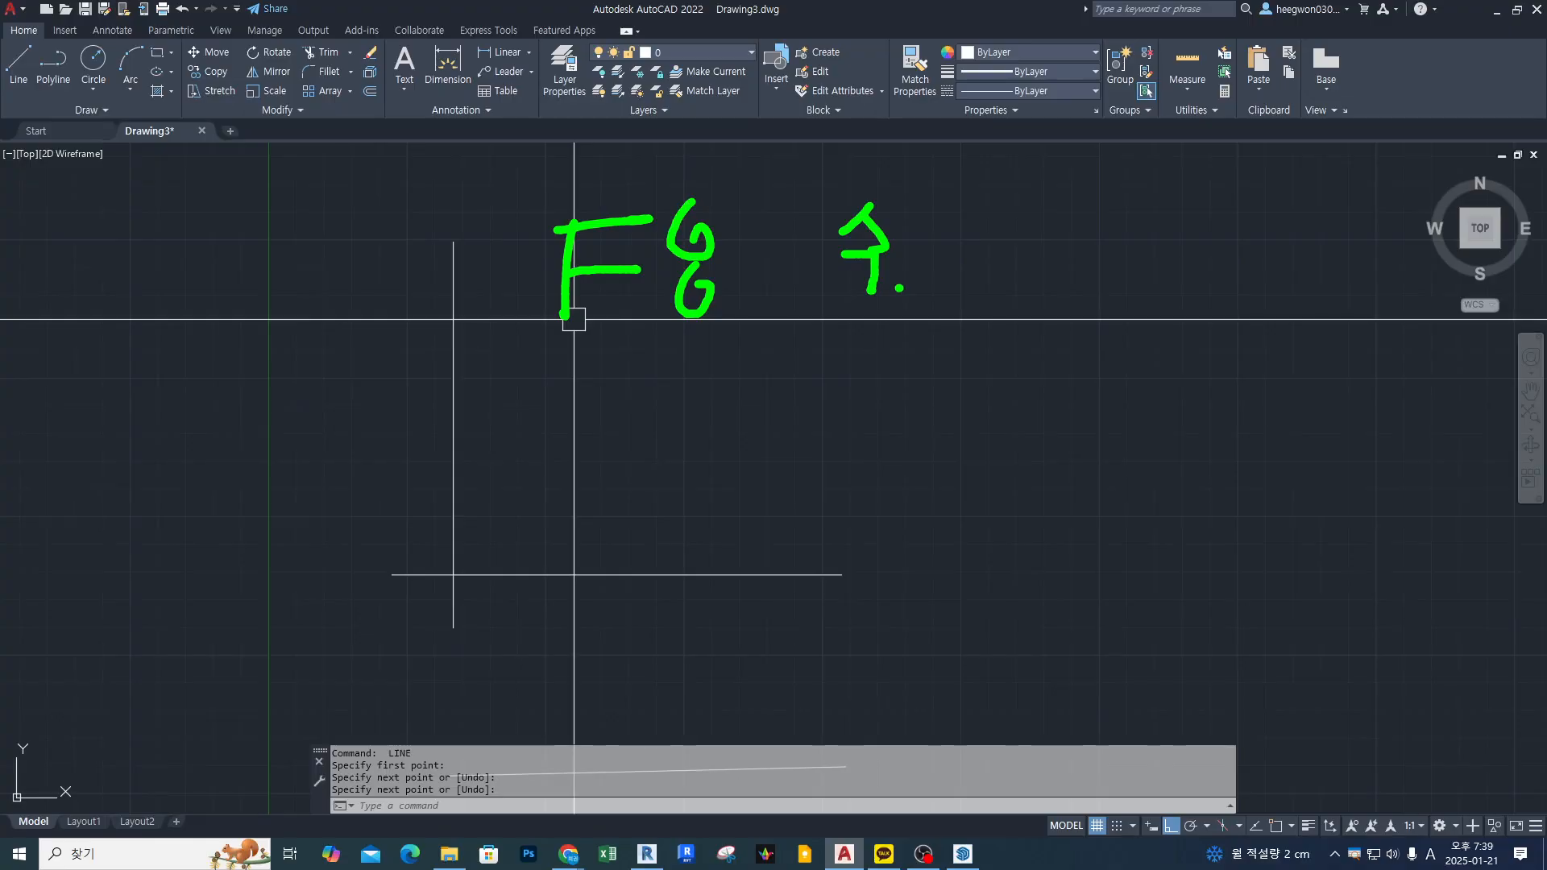
mouse_move(918, 212)
mouse_down()
mouse_move(987, 274)
mouse_move(1022, 237)
mouse_move(1078, 231)
mouse_move(1081, 271)
mouse_move(975, 299)
mouse_up()
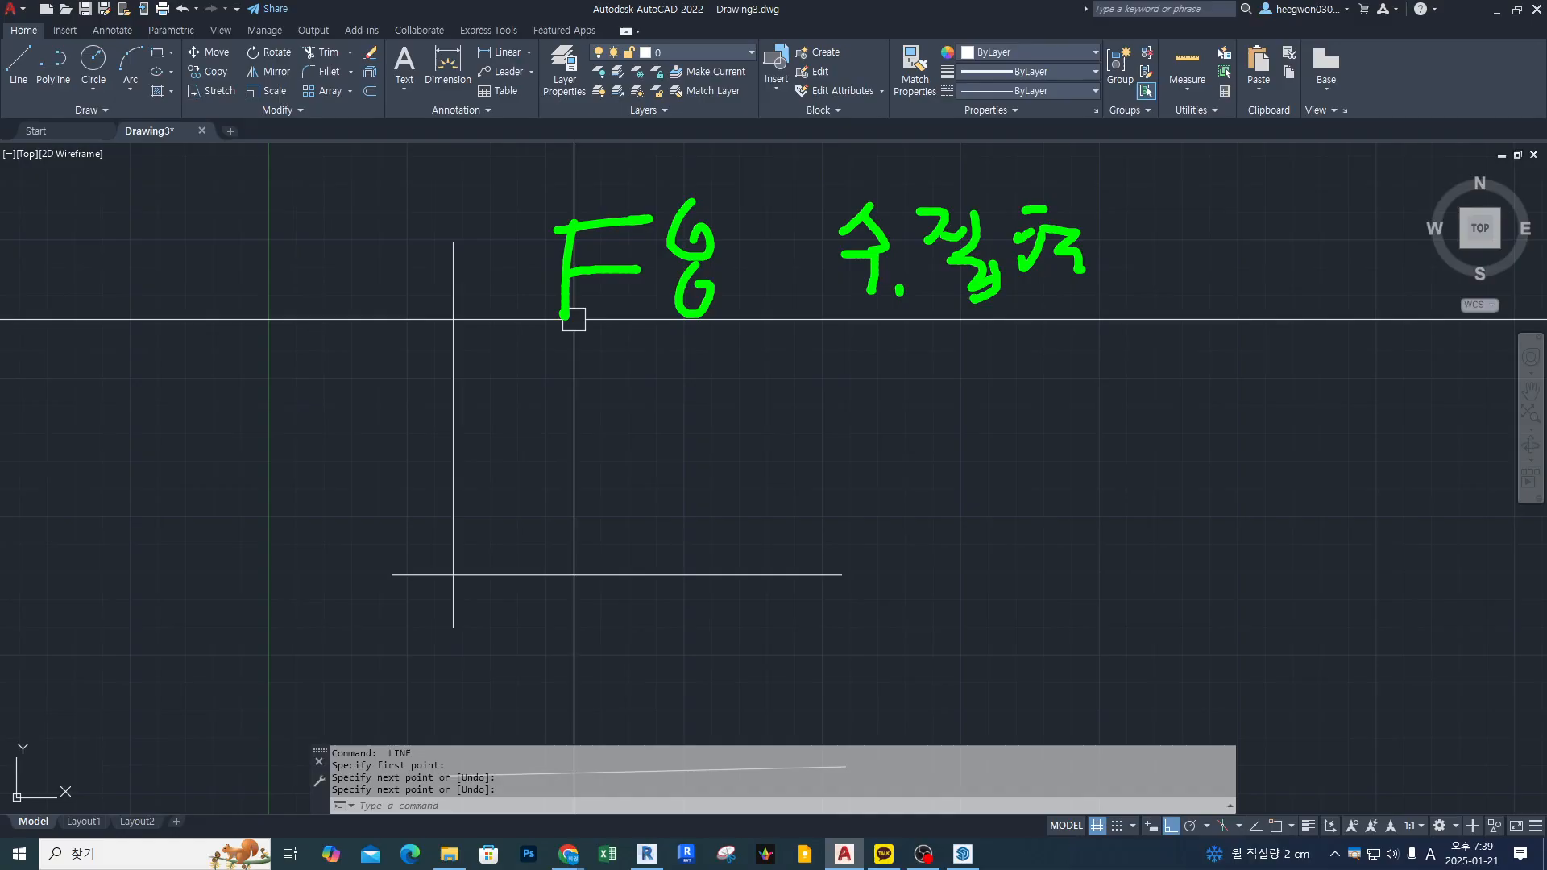
mouse_move(823, 318)
mouse_down()
mouse_move(1095, 311)
mouse_move(1048, 206)
mouse_move(1024, 233)
mouse_up()
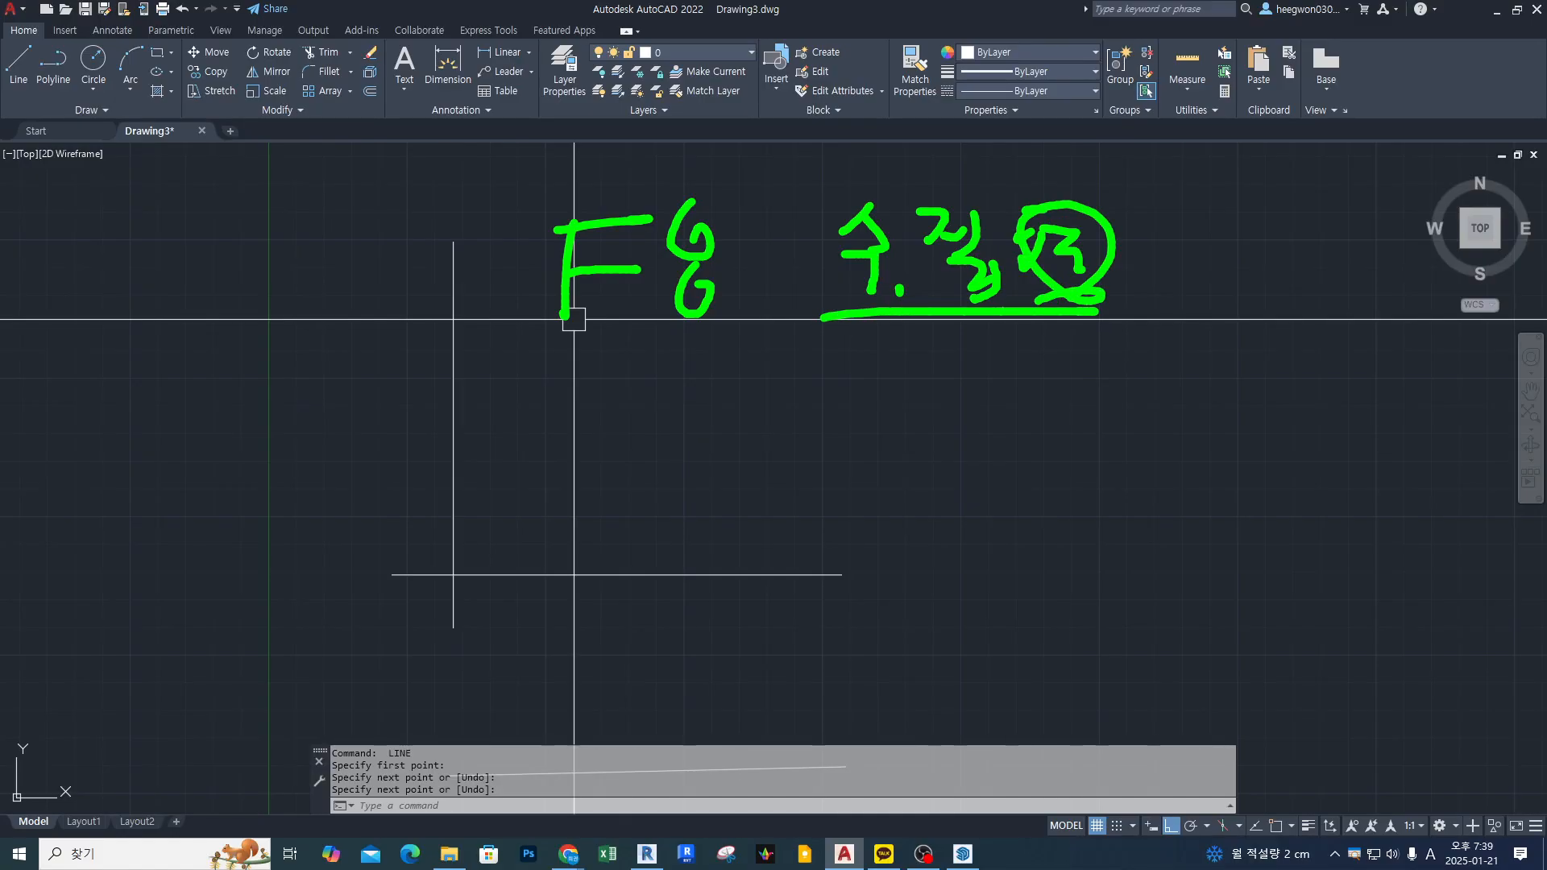
mouse_move(750, 337)
mouse_down()
mouse_move(1172, 337)
mouse_move(1155, 318)
mouse_move(1140, 364)
mouse_up()
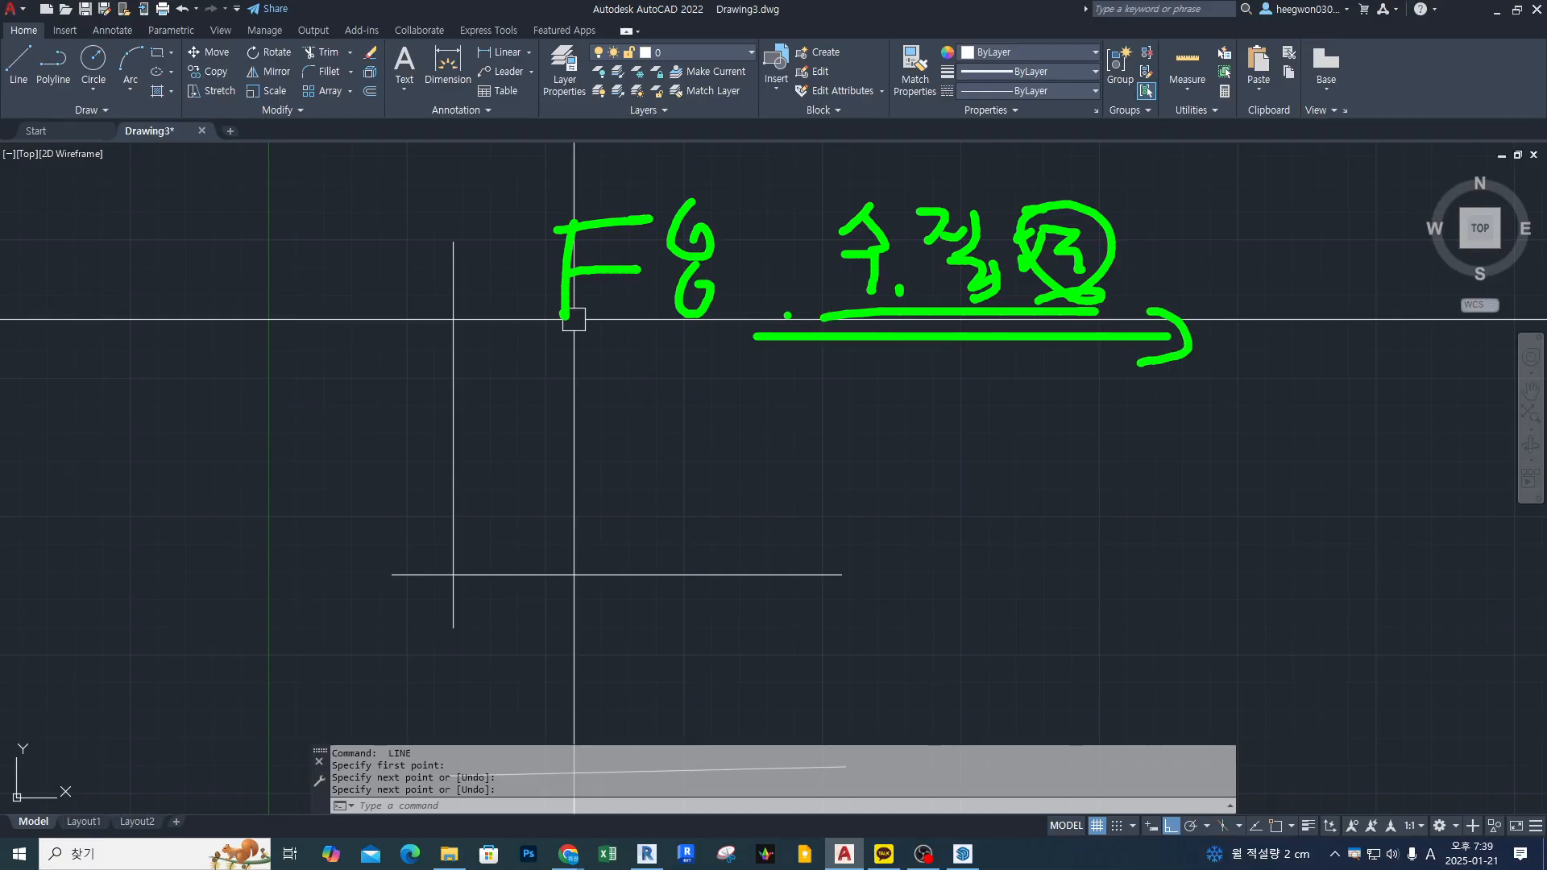
key(Escape)
key(Escape)
key(Escape)
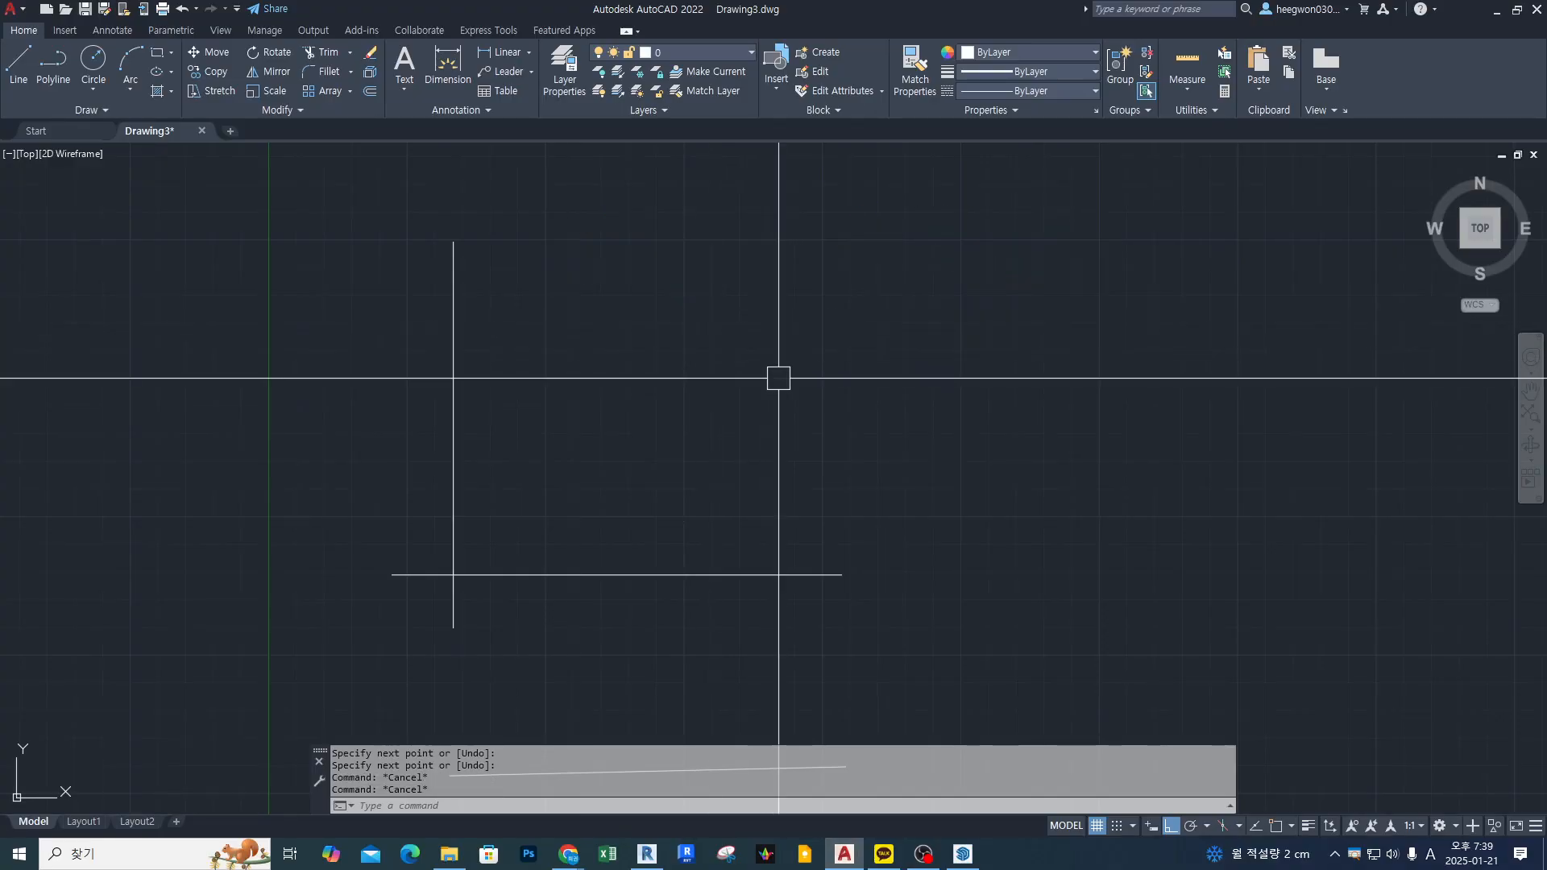
middle_drag(778, 378, 735, 373)
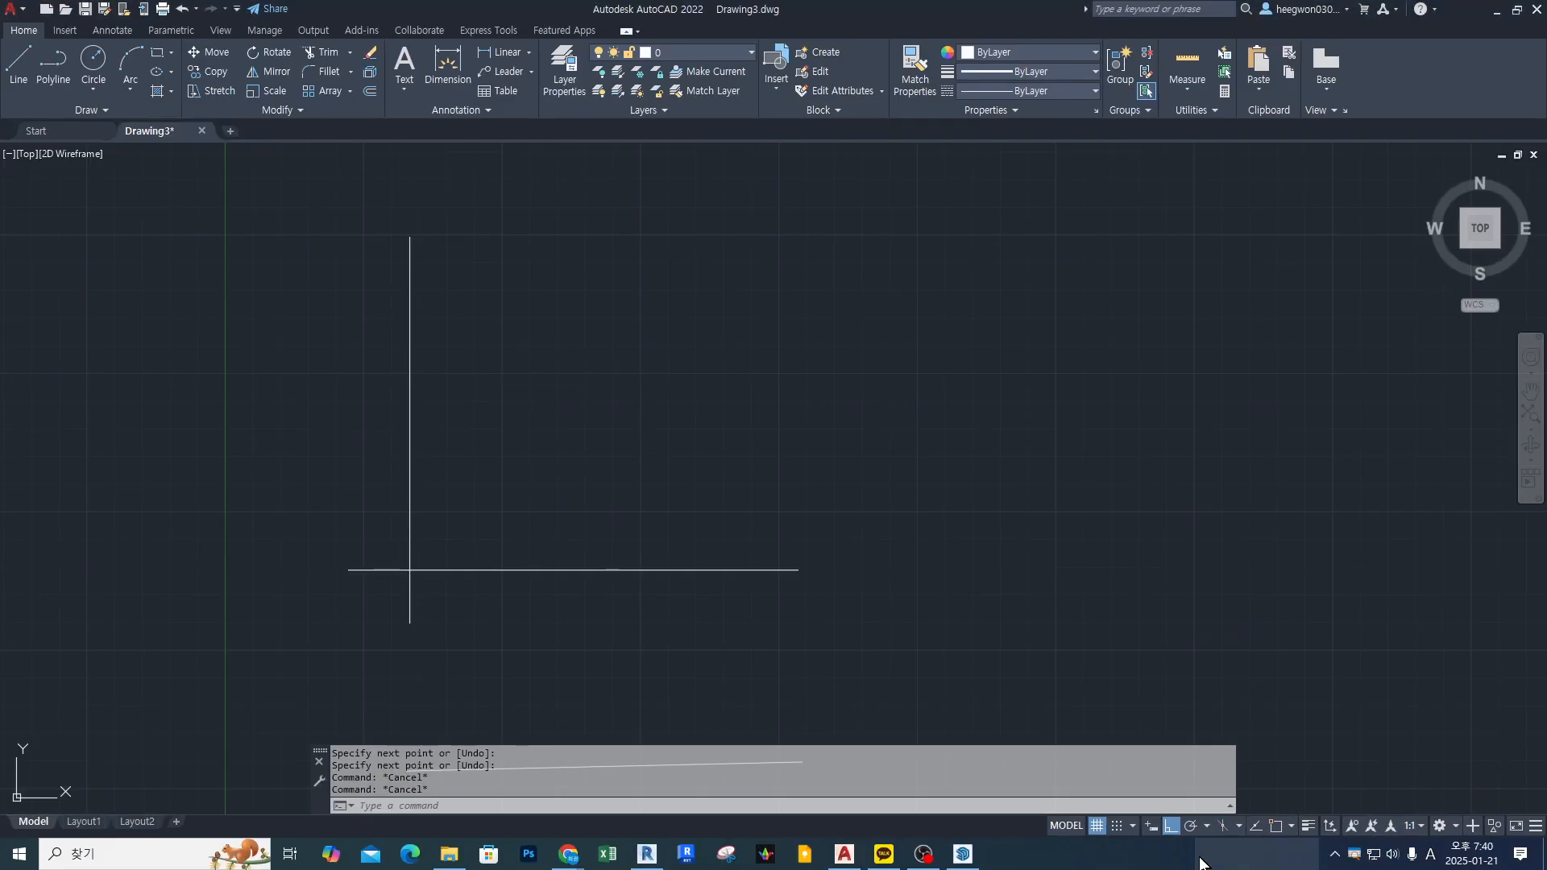
Switch Ortho mode off and draw a 100-unit line sloping slightly downward, to the right of the vertical line.
key(F8)
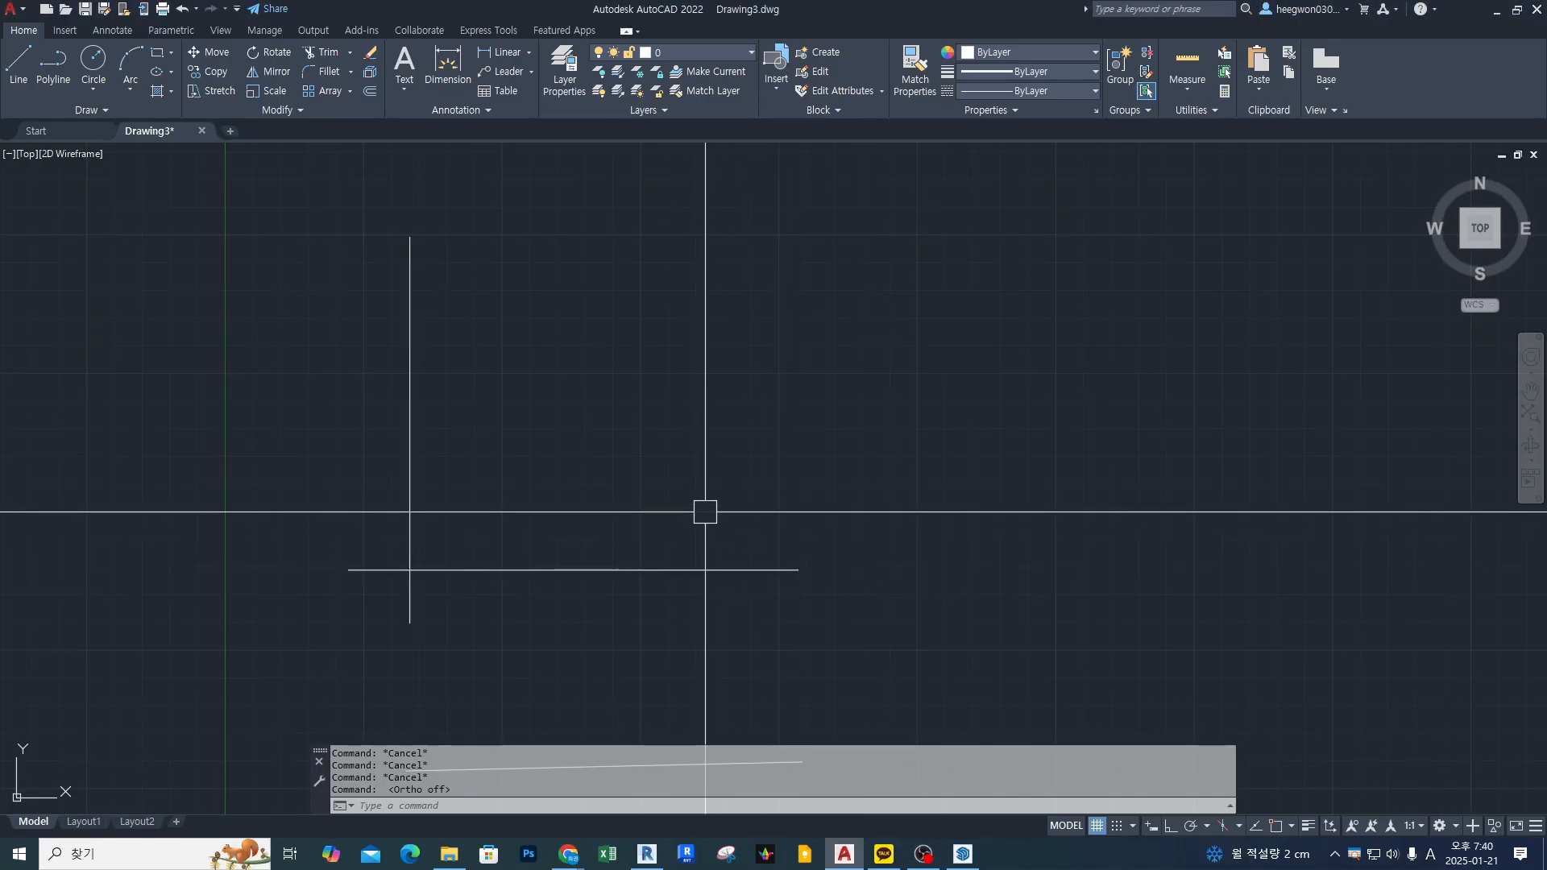
text(l)
key(Return)
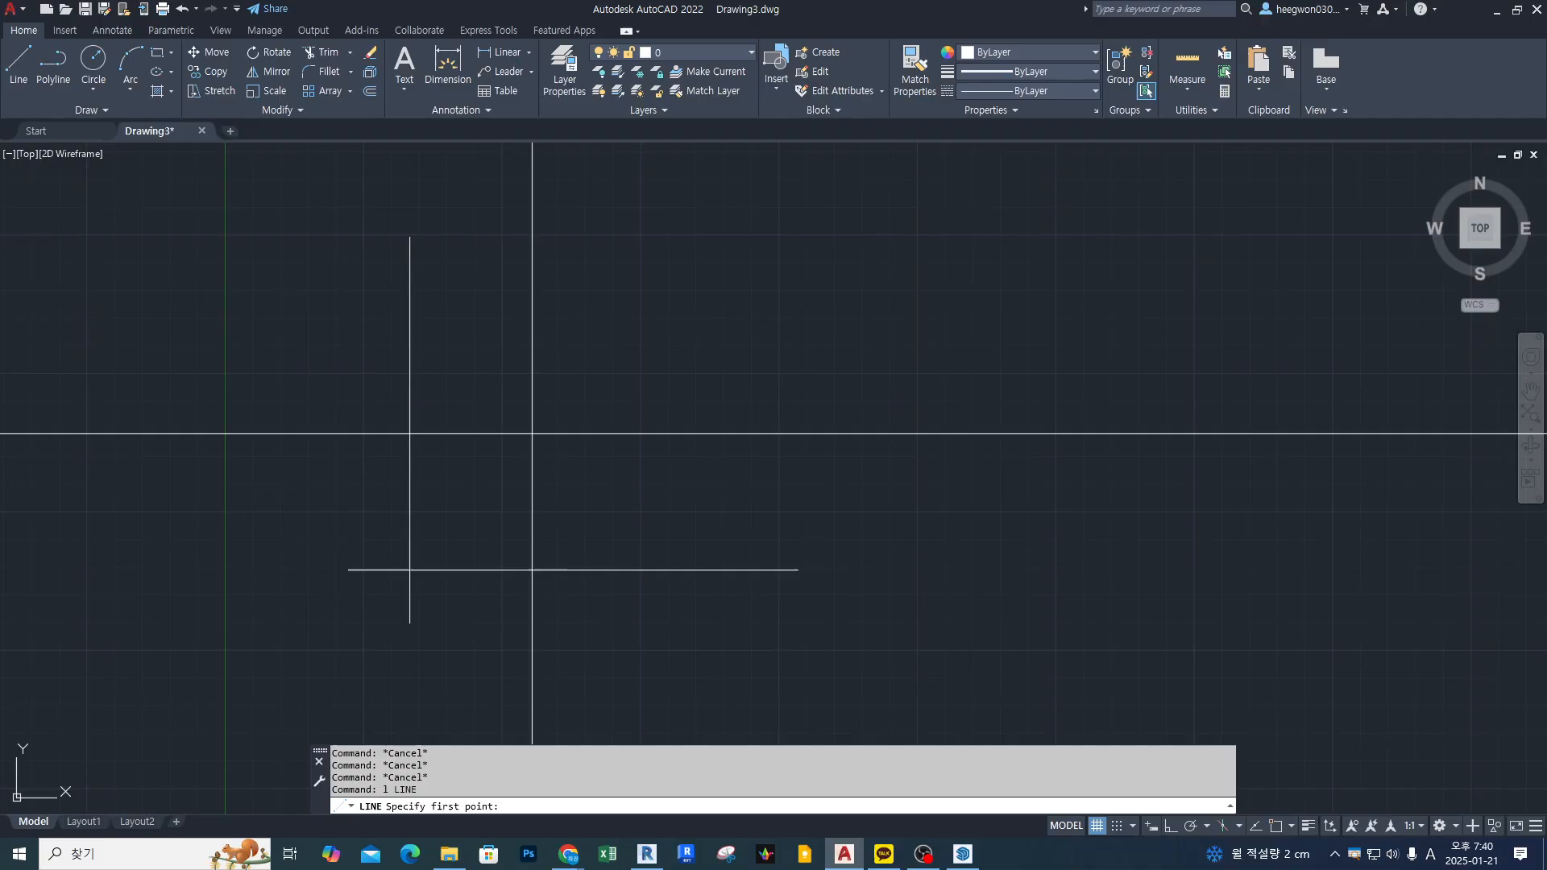
click(539, 431)
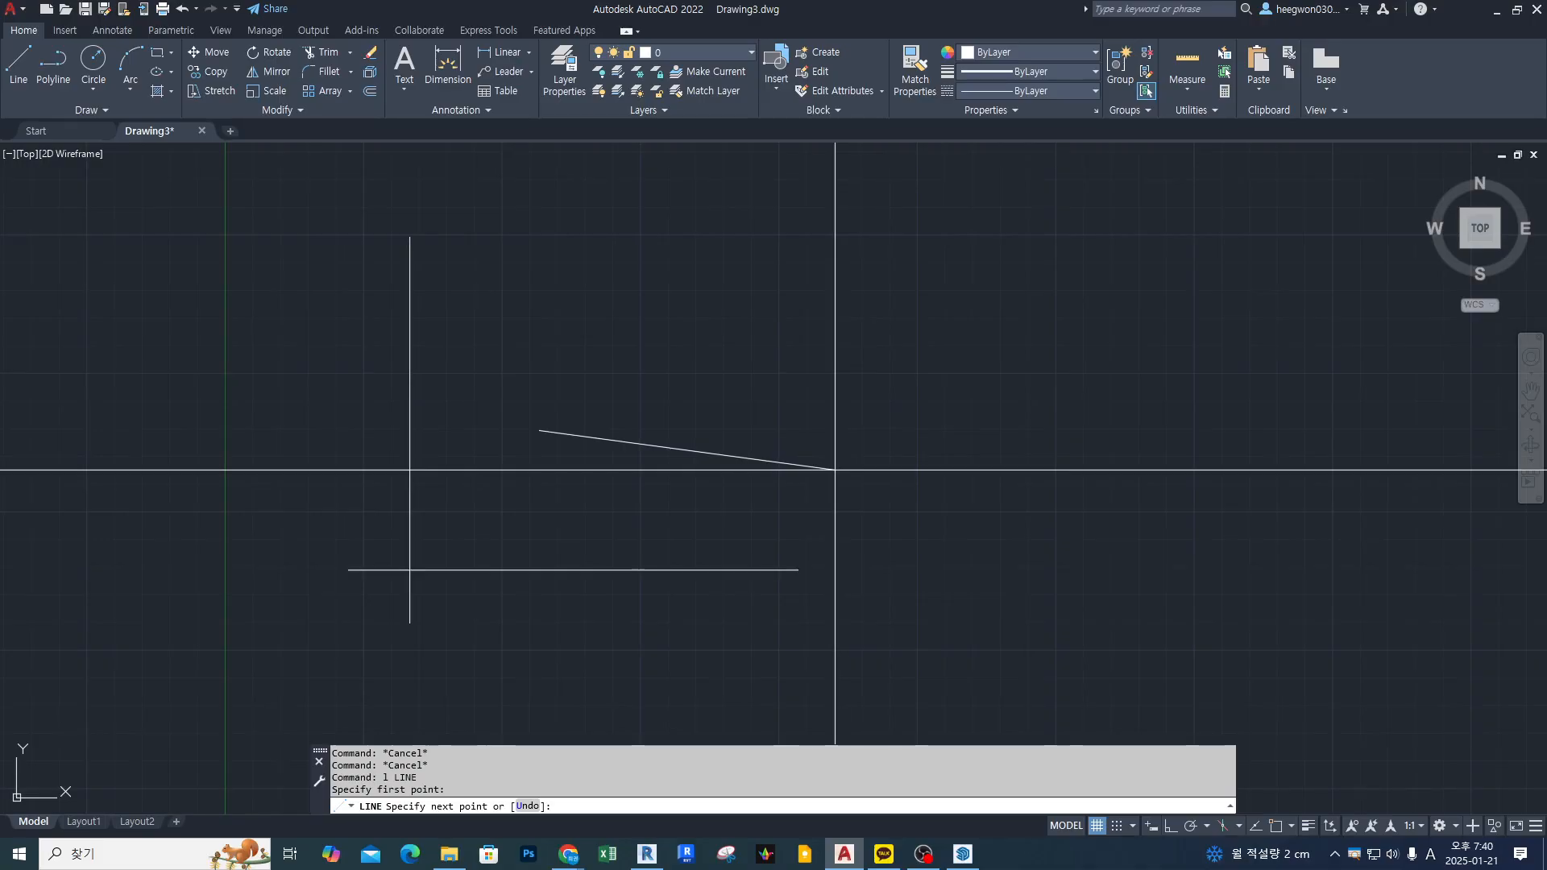
middle_drag(812, 473, 840, 480)
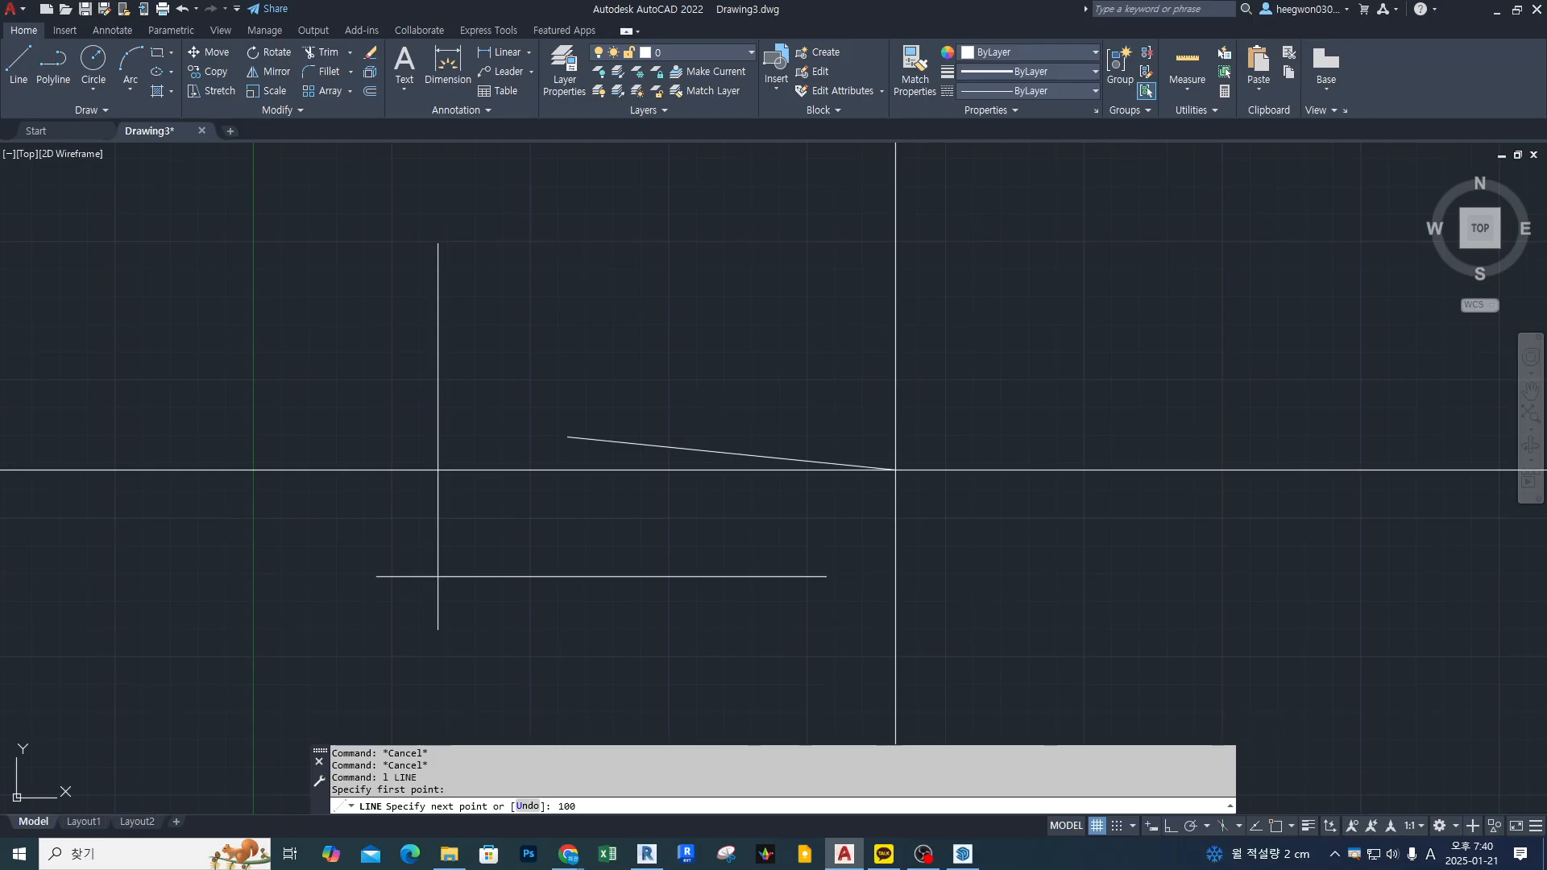
key(Return)
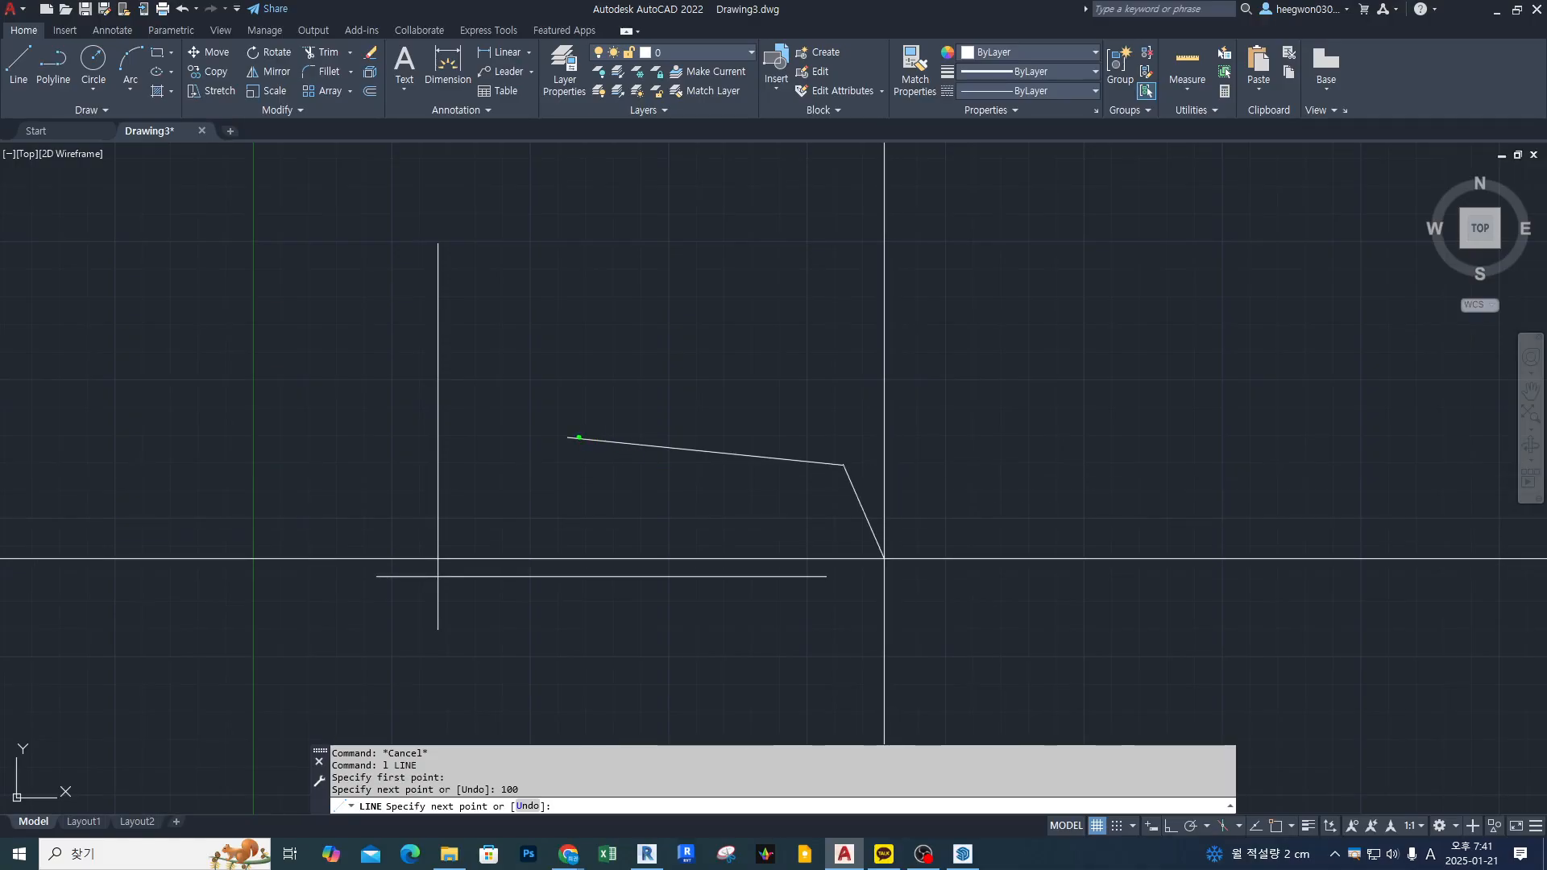
drag(582, 438, 836, 469)
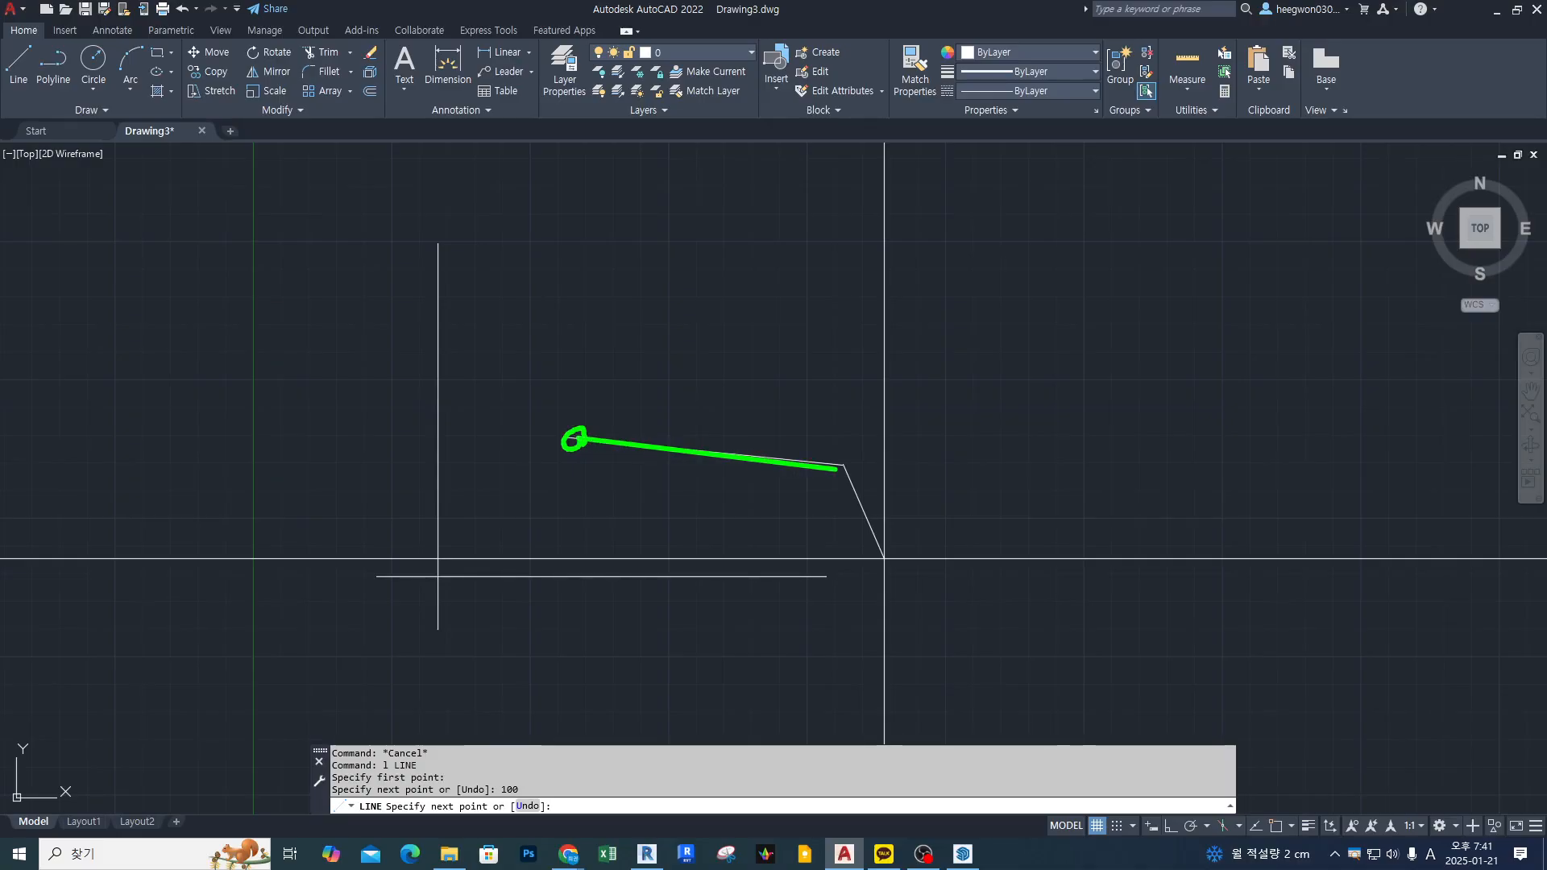
drag(751, 384, 802, 391)
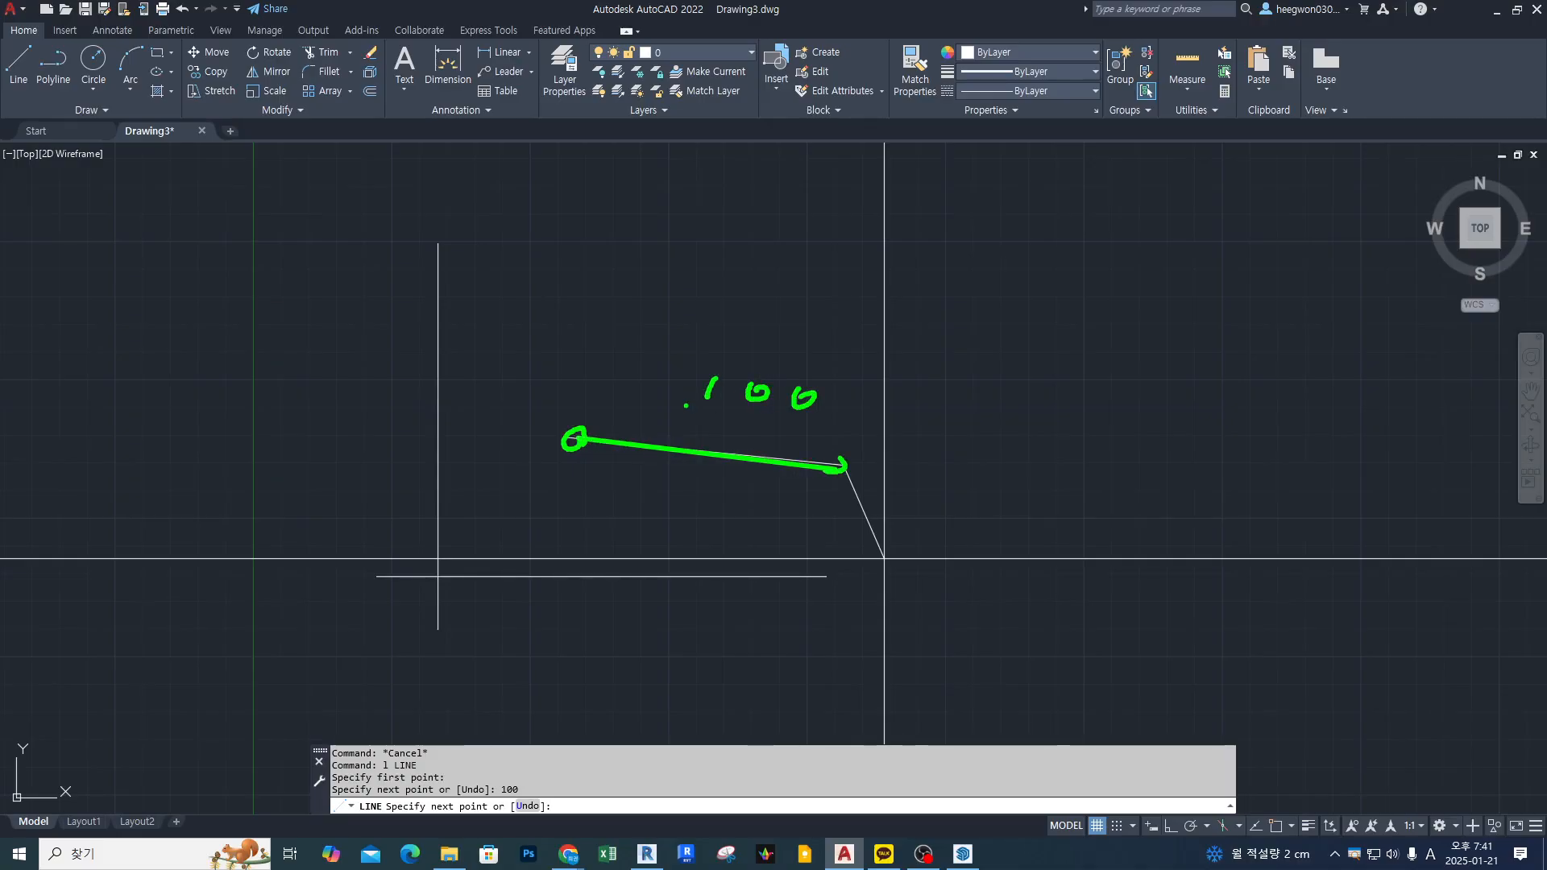
drag(687, 405, 816, 424)
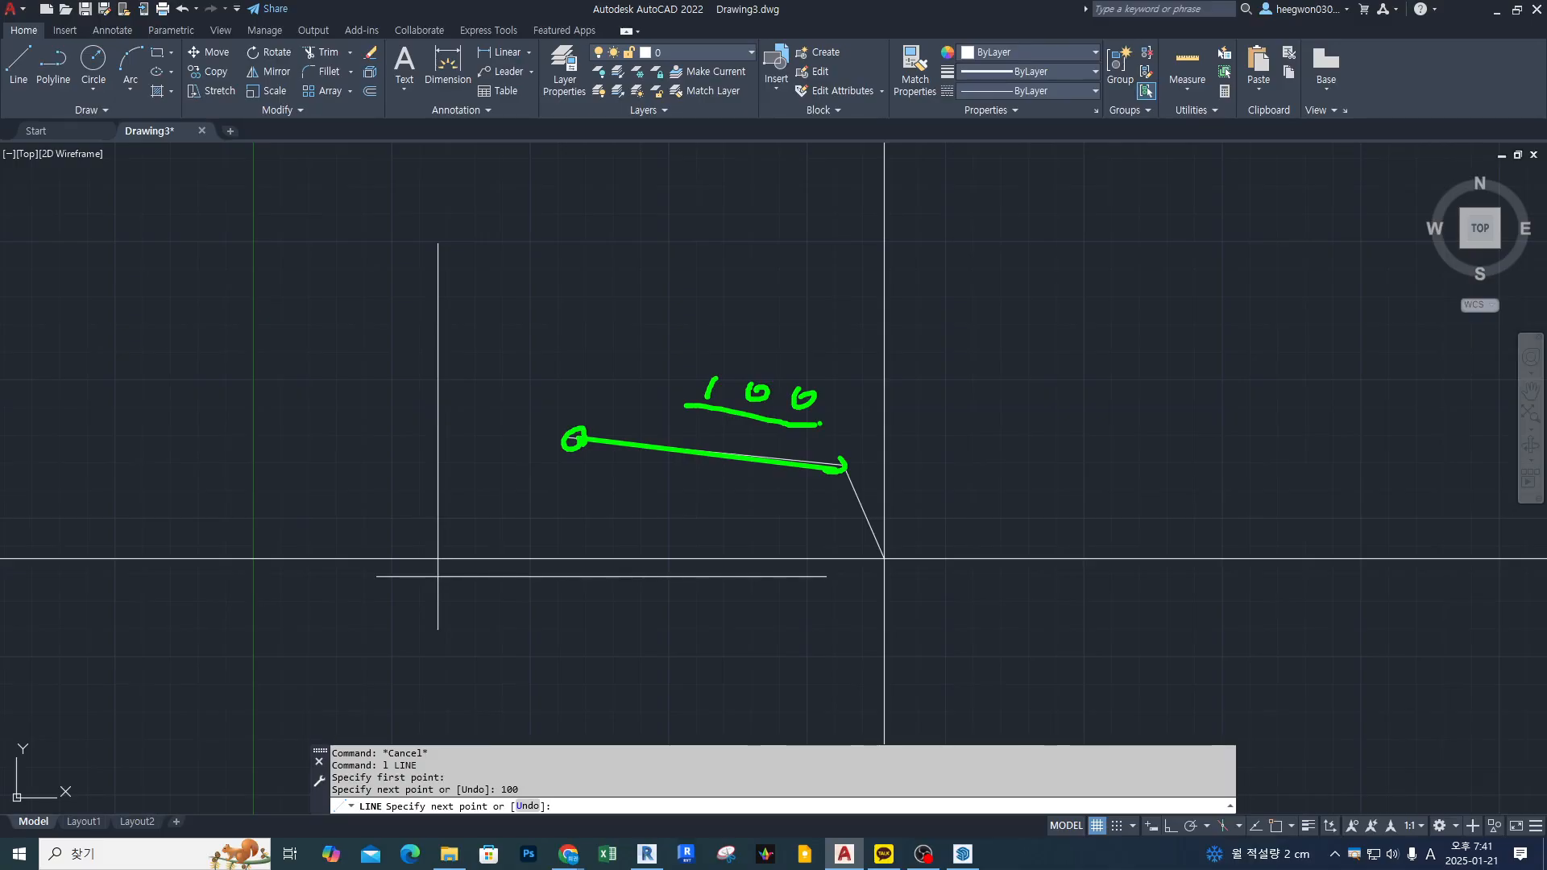
key(Escape)
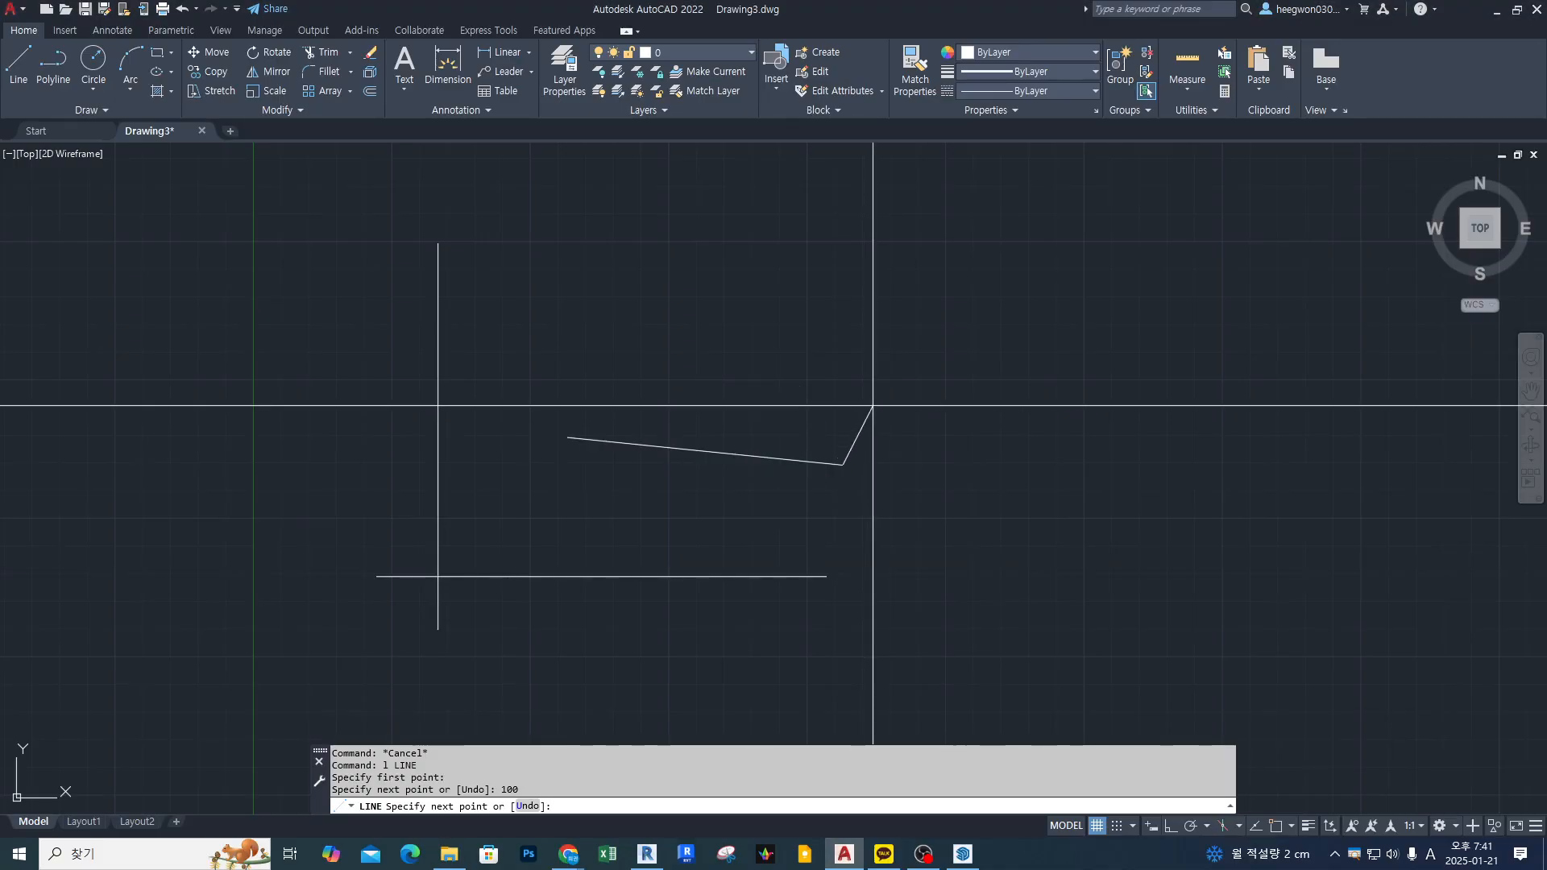
Draw a separate 100-unit horizontal line above the existing lines with Ortho mode on, and switch Ortho off again.
key(Escape)
middle_drag(706, 402, 692, 456)
text(l)
key(Return)
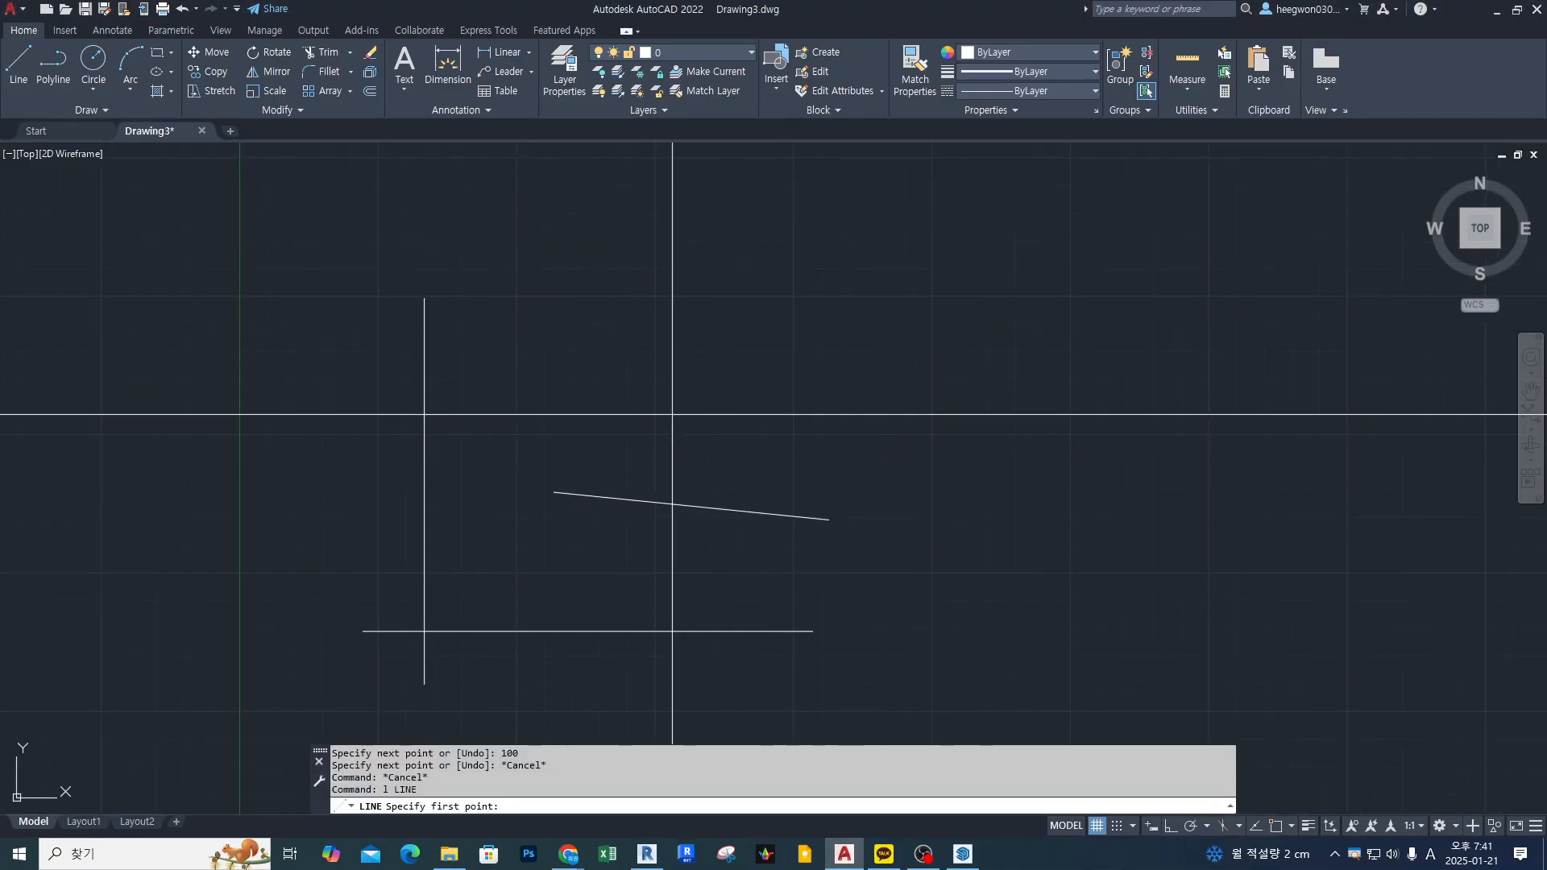
scroll(636, 388, down, 14)
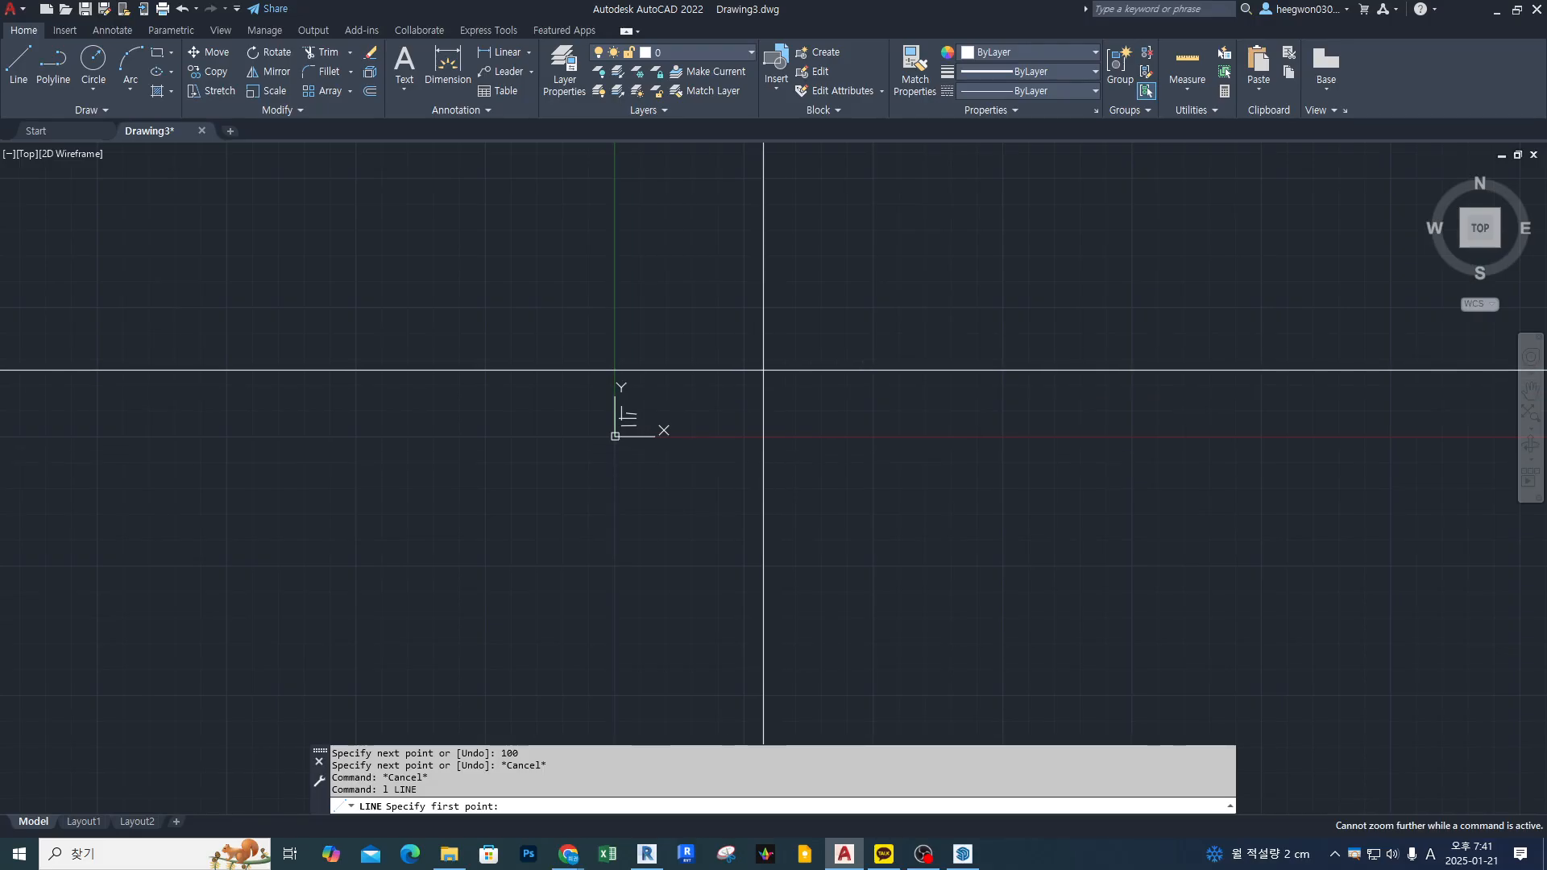
click(649, 379)
key(F8)
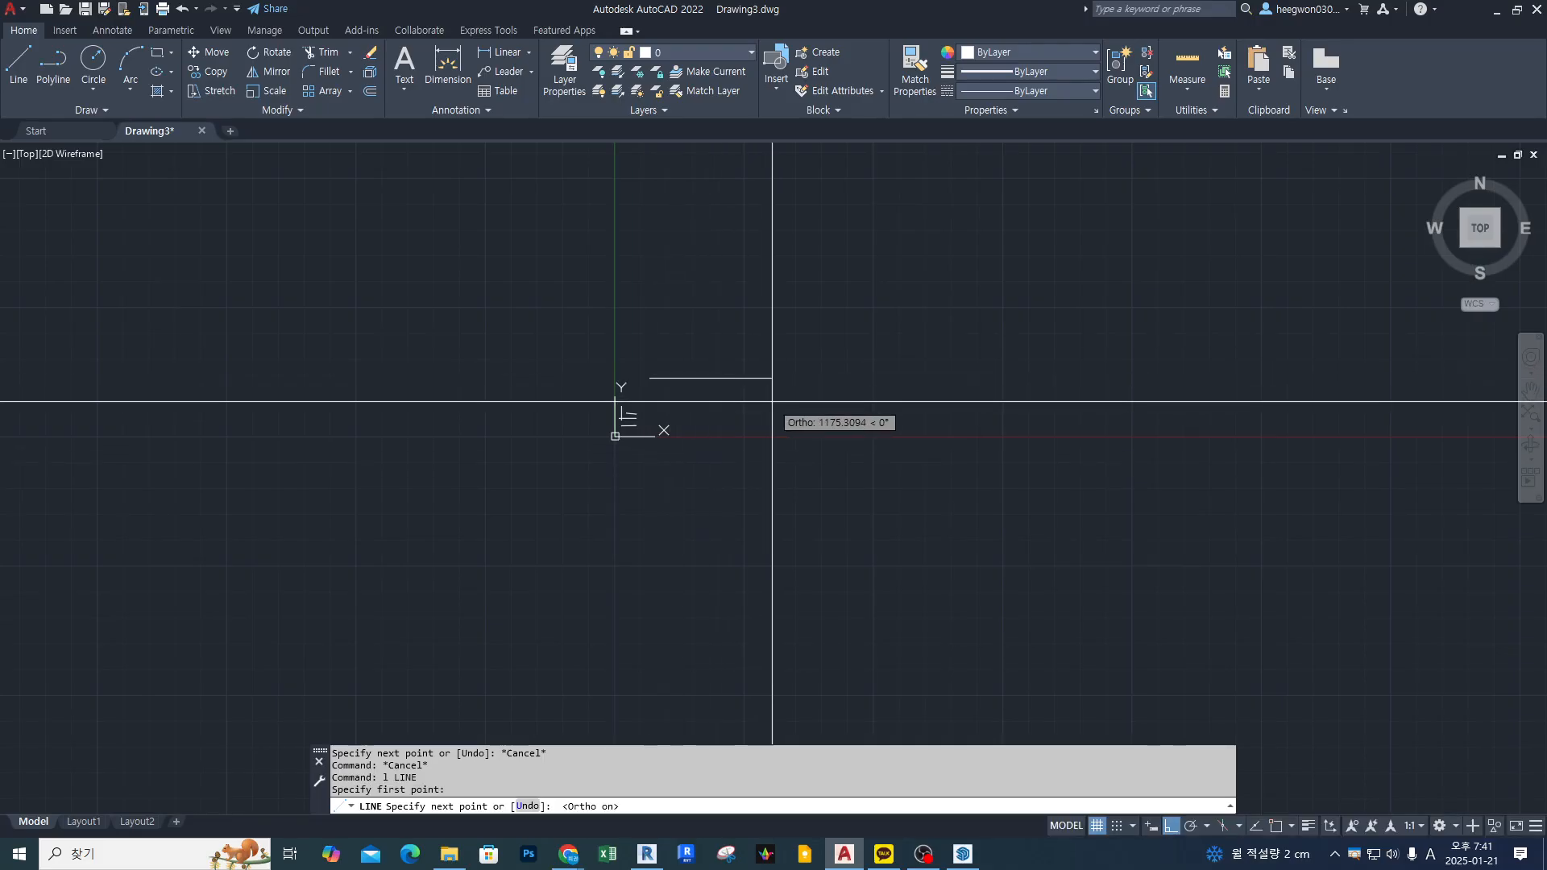
text(100)
key(Return)
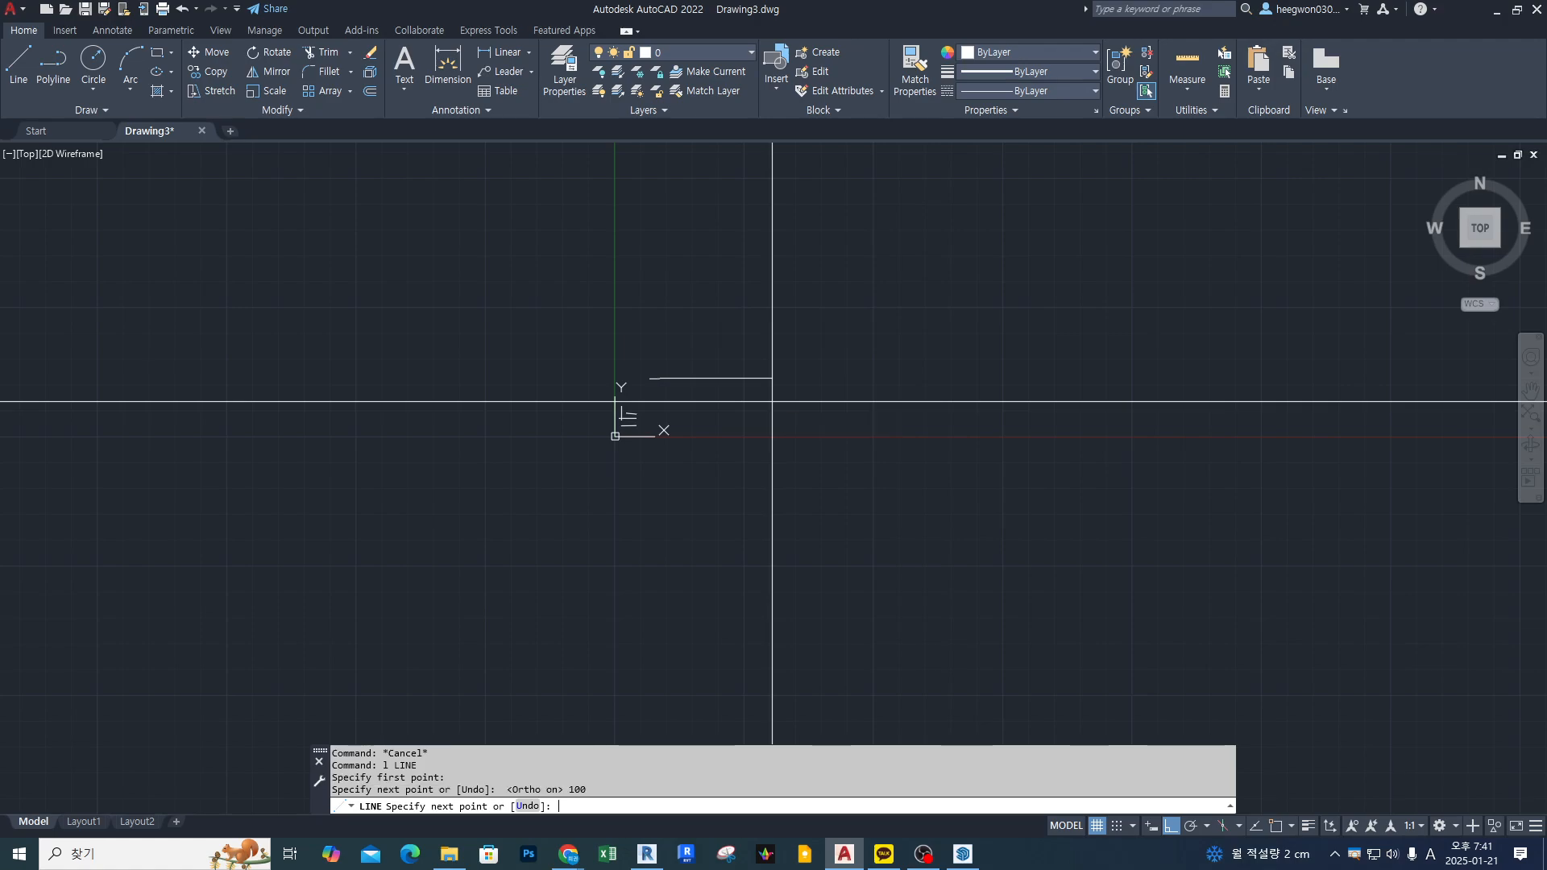
key(F8)
scroll(814, 469, down, 2)
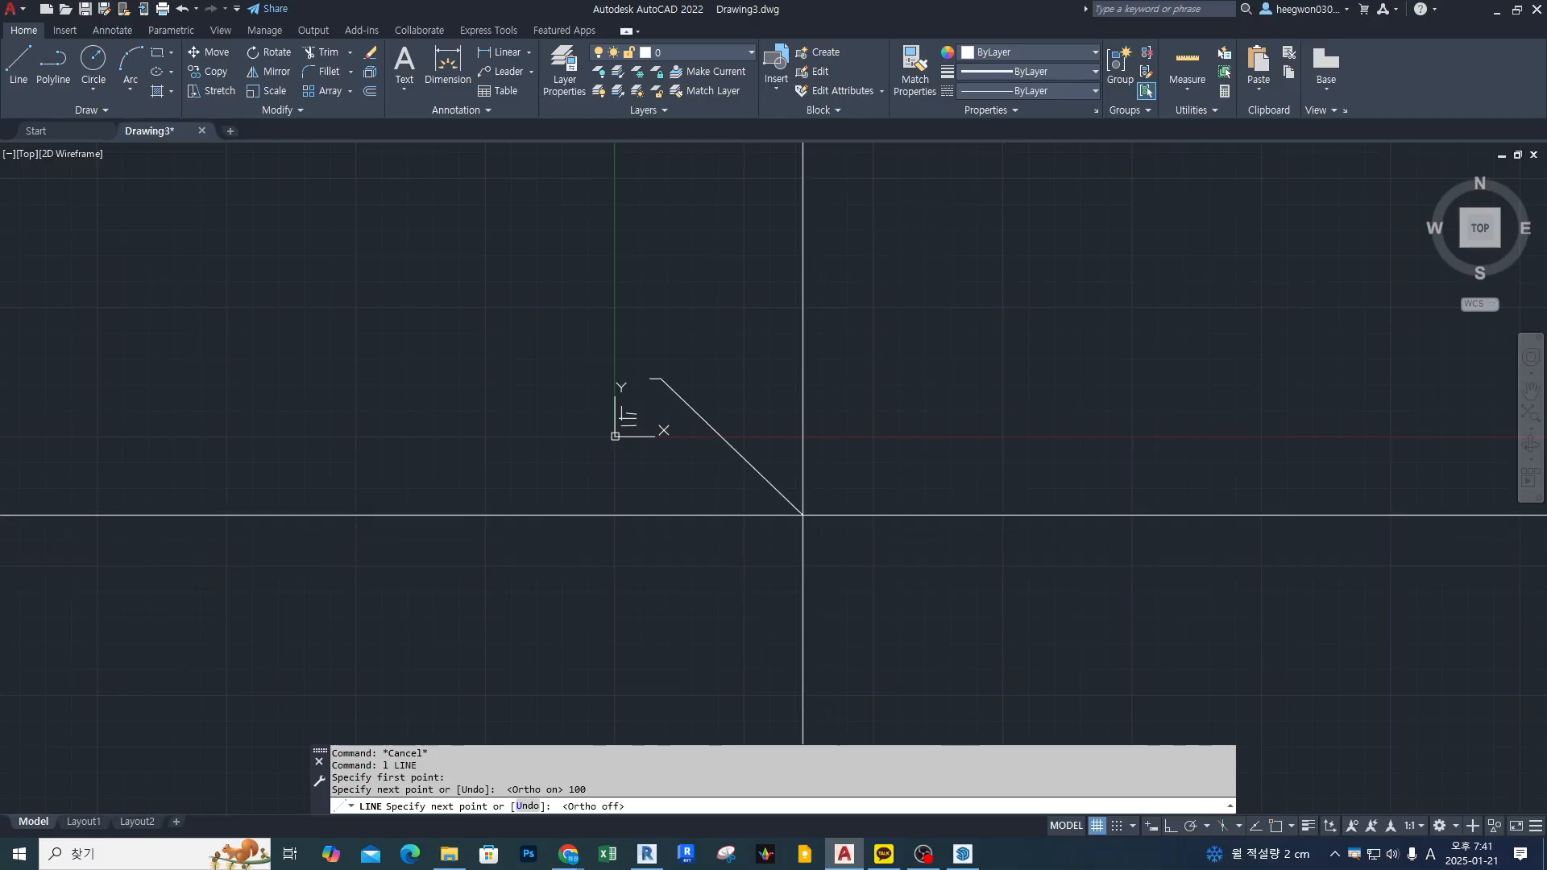
key(Escape)
key(Escape)
Erase the separate 100-unit horizontal line above the other lines.
text(e)
key(space)
click(666, 388)
click(616, 329)
key(space)
scroll(625, 418, up, 10)
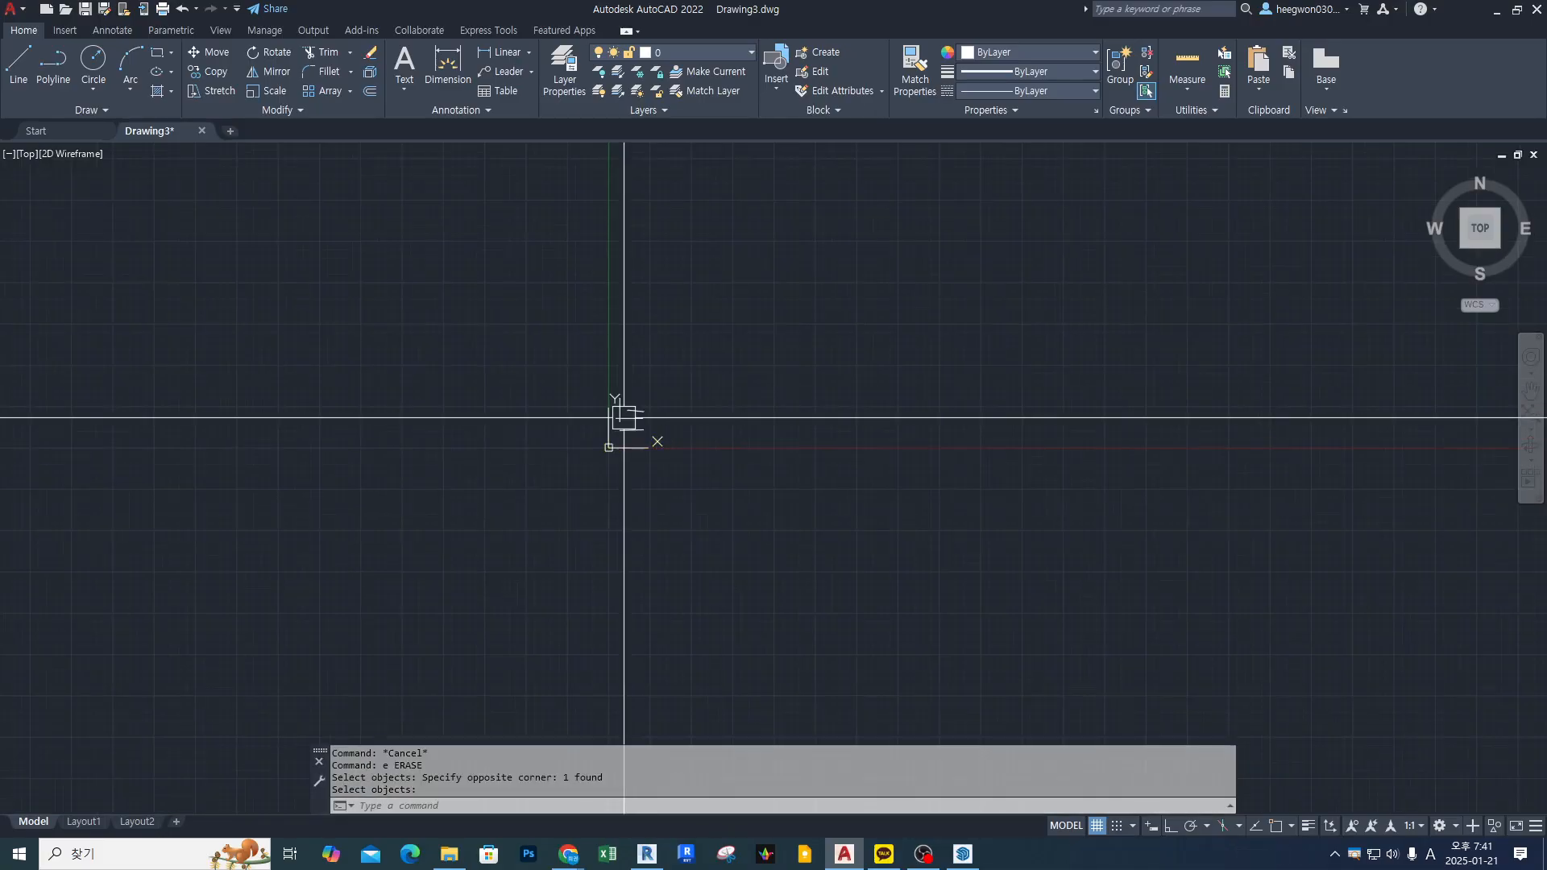
Draw a 100-unit horizontal line to the right in the empty area above the existing lines, with Ortho mode on.
middle_drag(832, 363, 804, 442)
text(l)
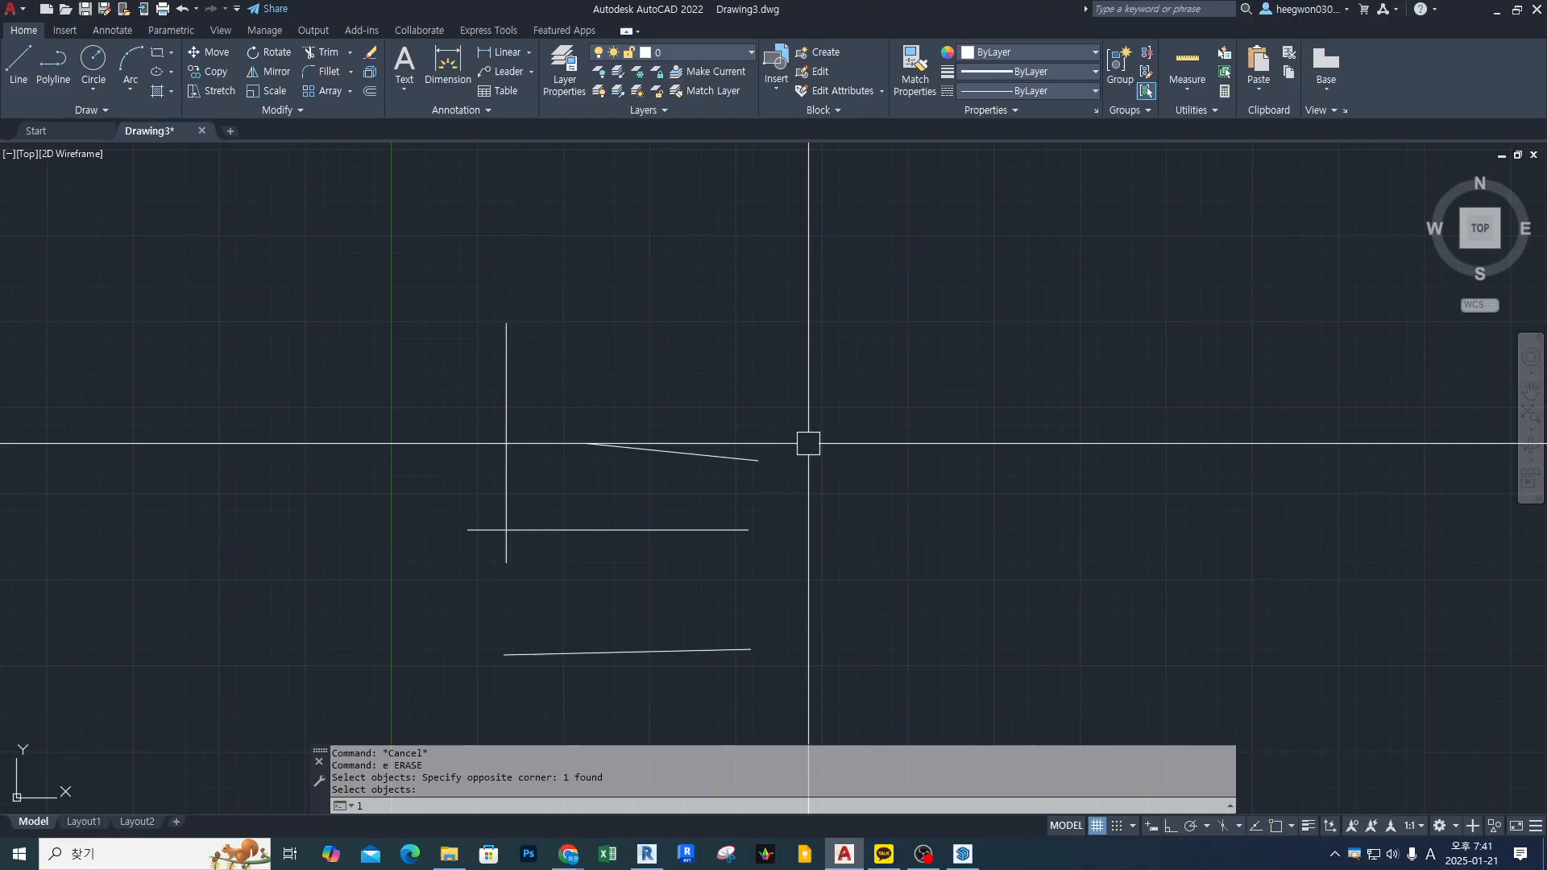
key(space)
click(656, 307)
middle_drag(925, 397, 798, 469)
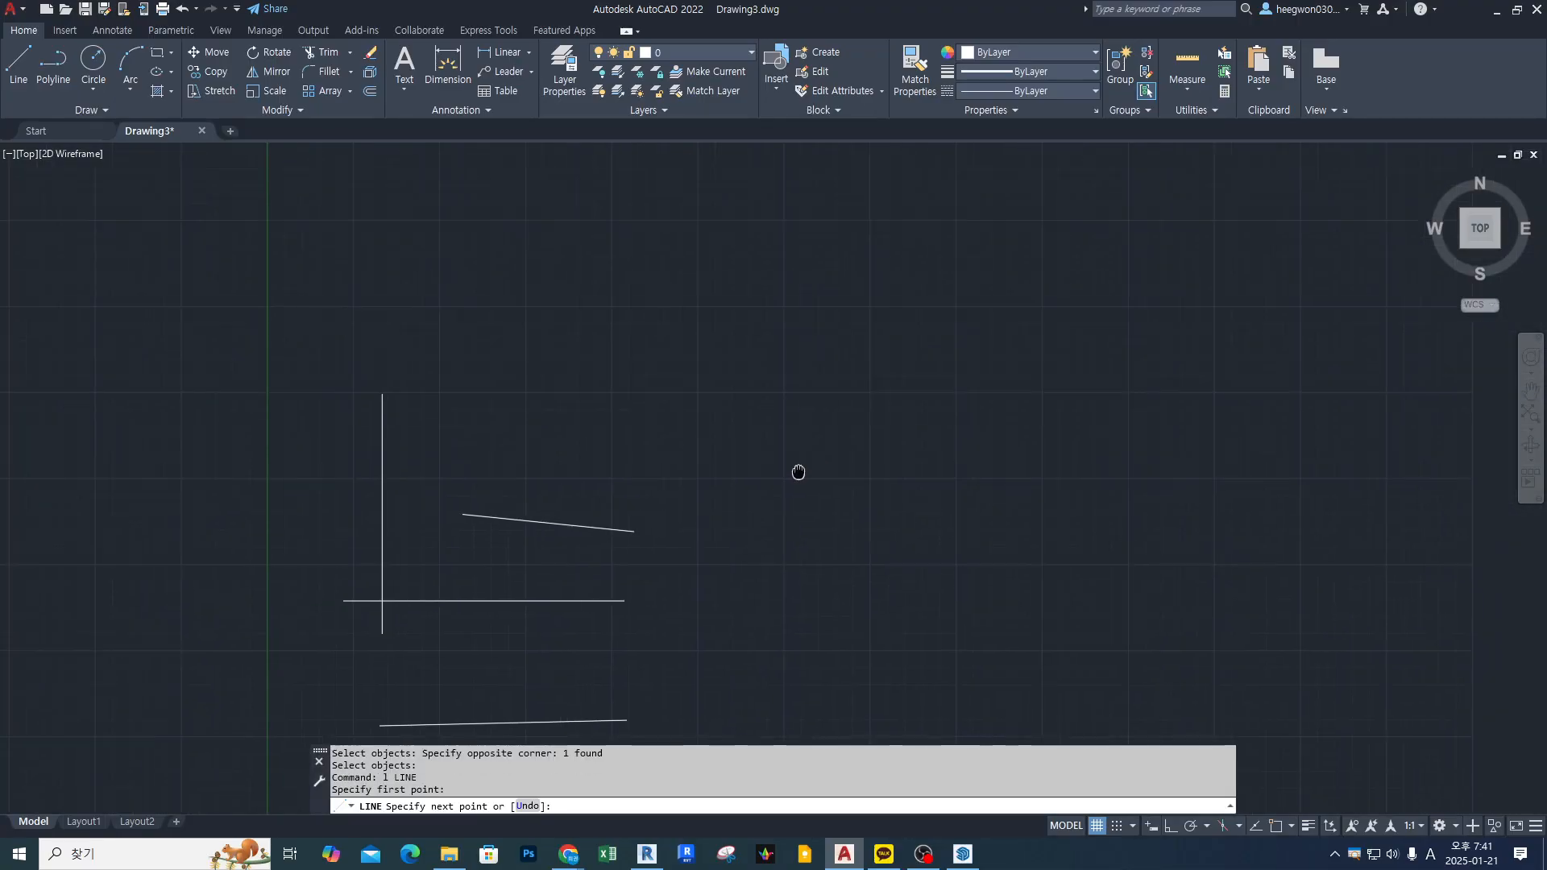
key(F8)
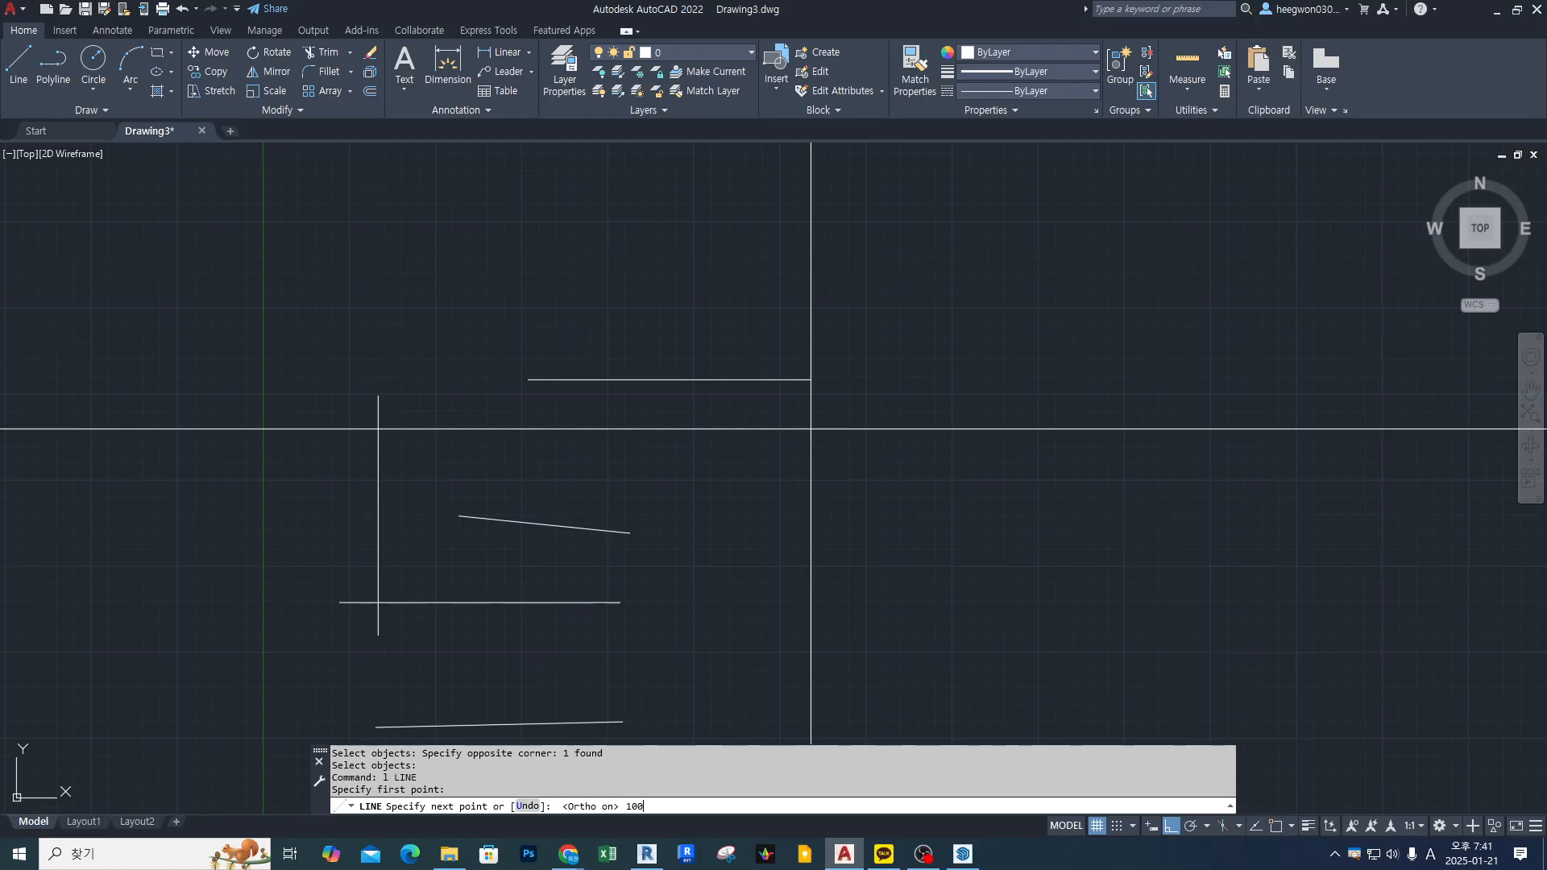
key(Return)
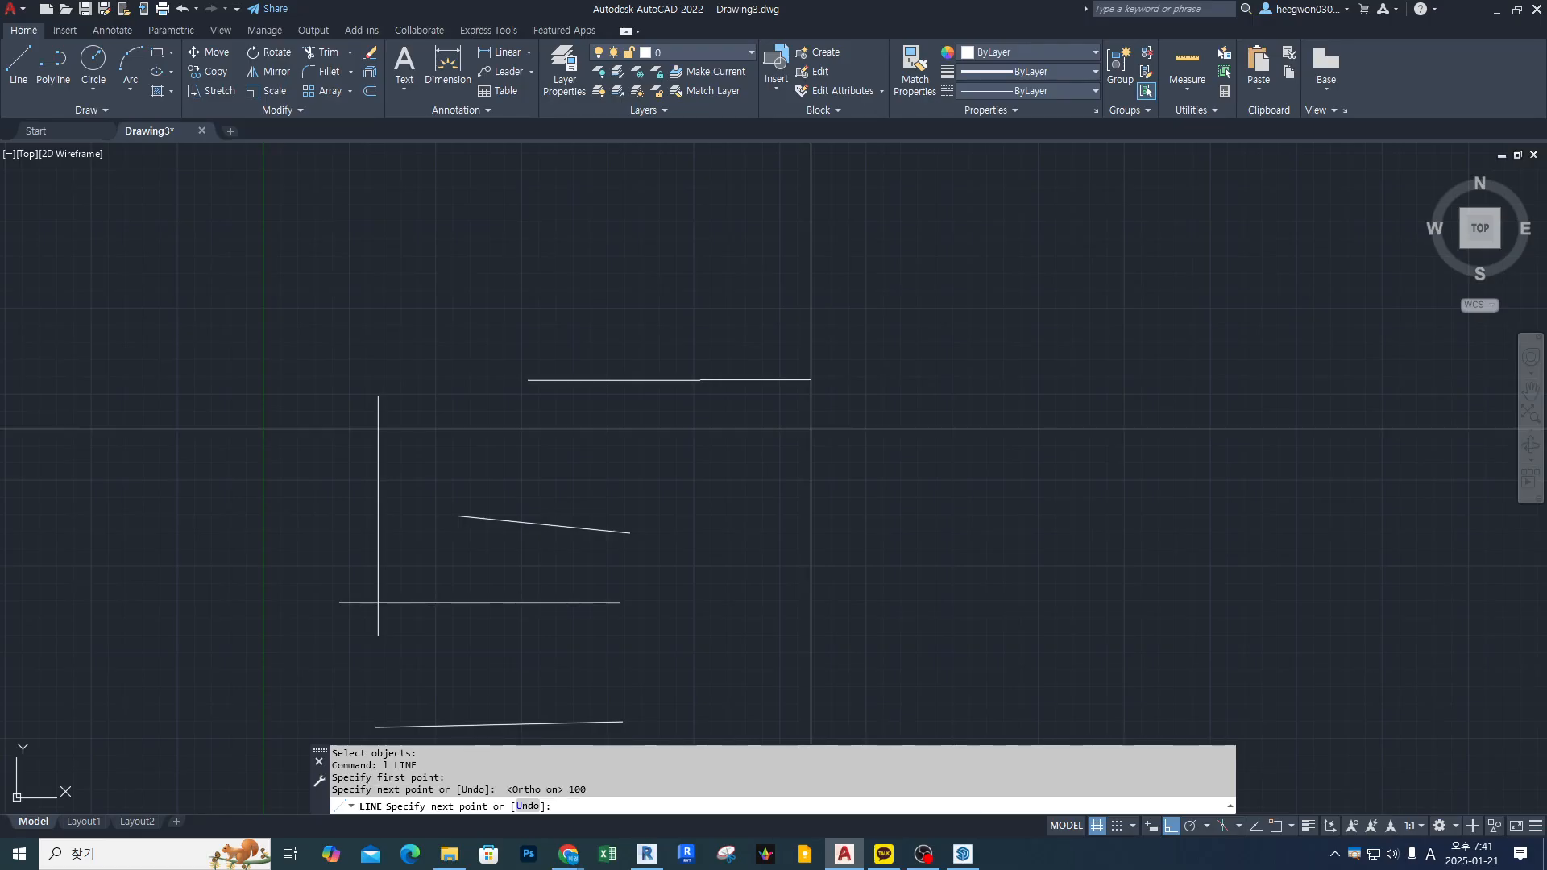
Continue the line with a 100-unit vertical segment upward from its right end, keeping Ortho mode on.
key(F8)
key(F8)
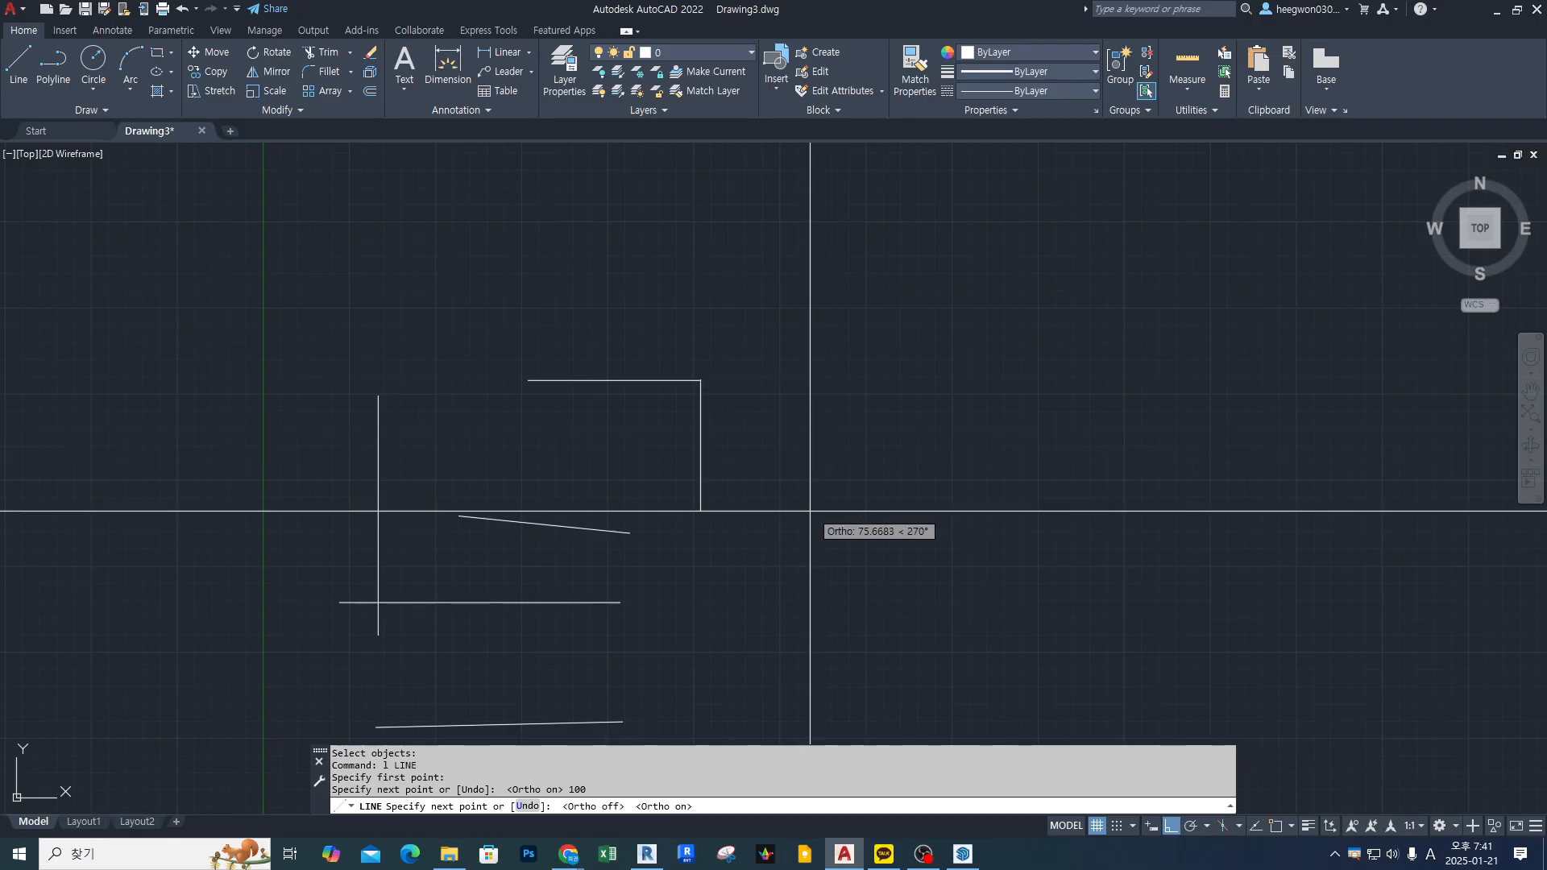
middle_drag(796, 484, 807, 564)
key(F8)
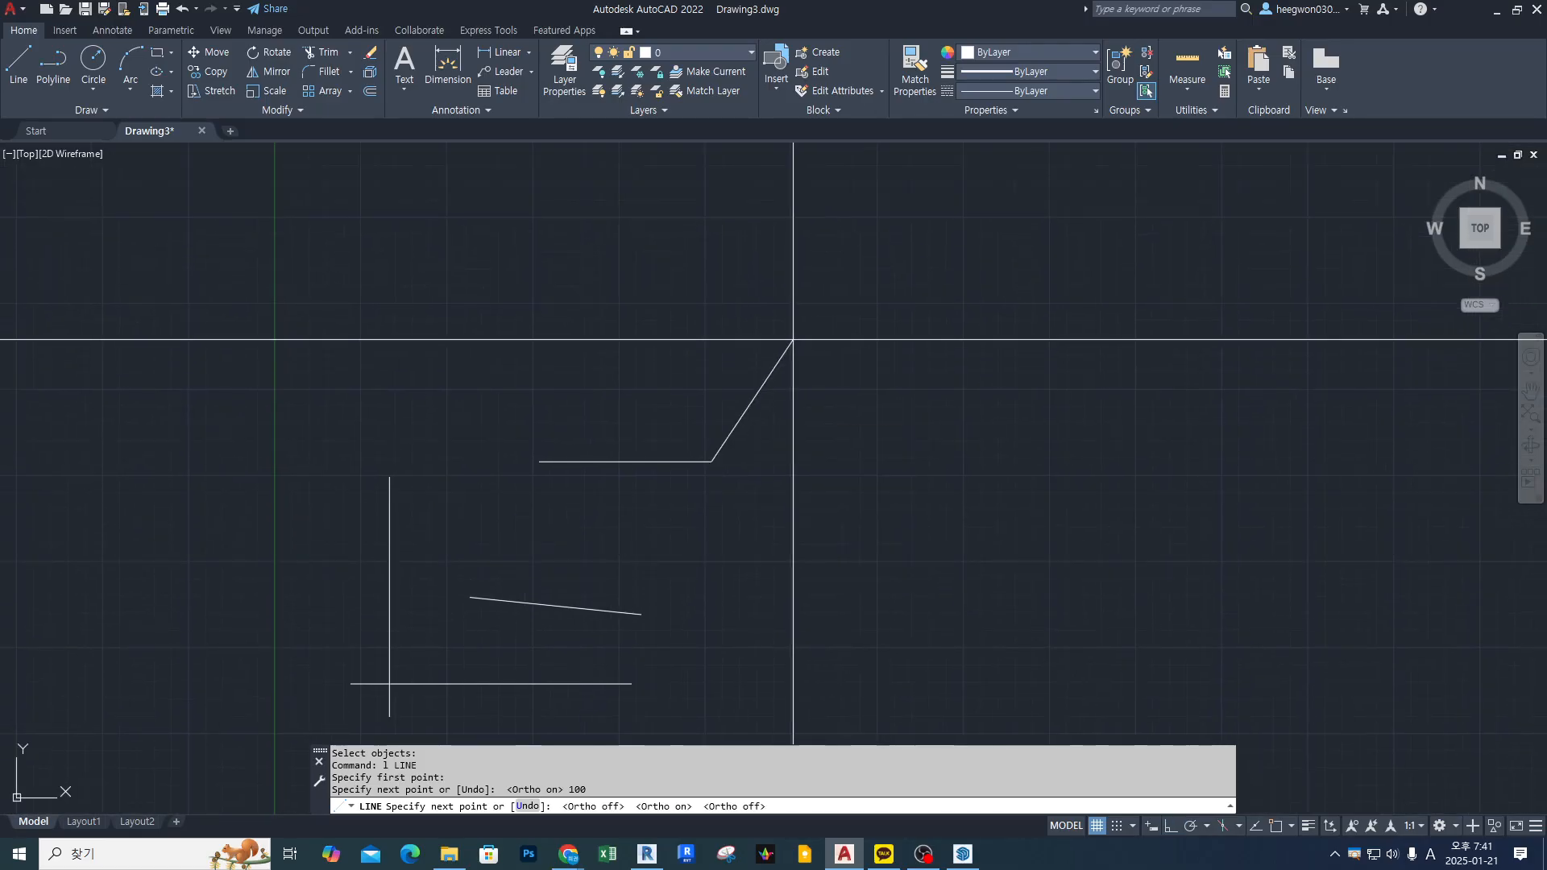
key(F8)
middle_drag(762, 241, 762, 322)
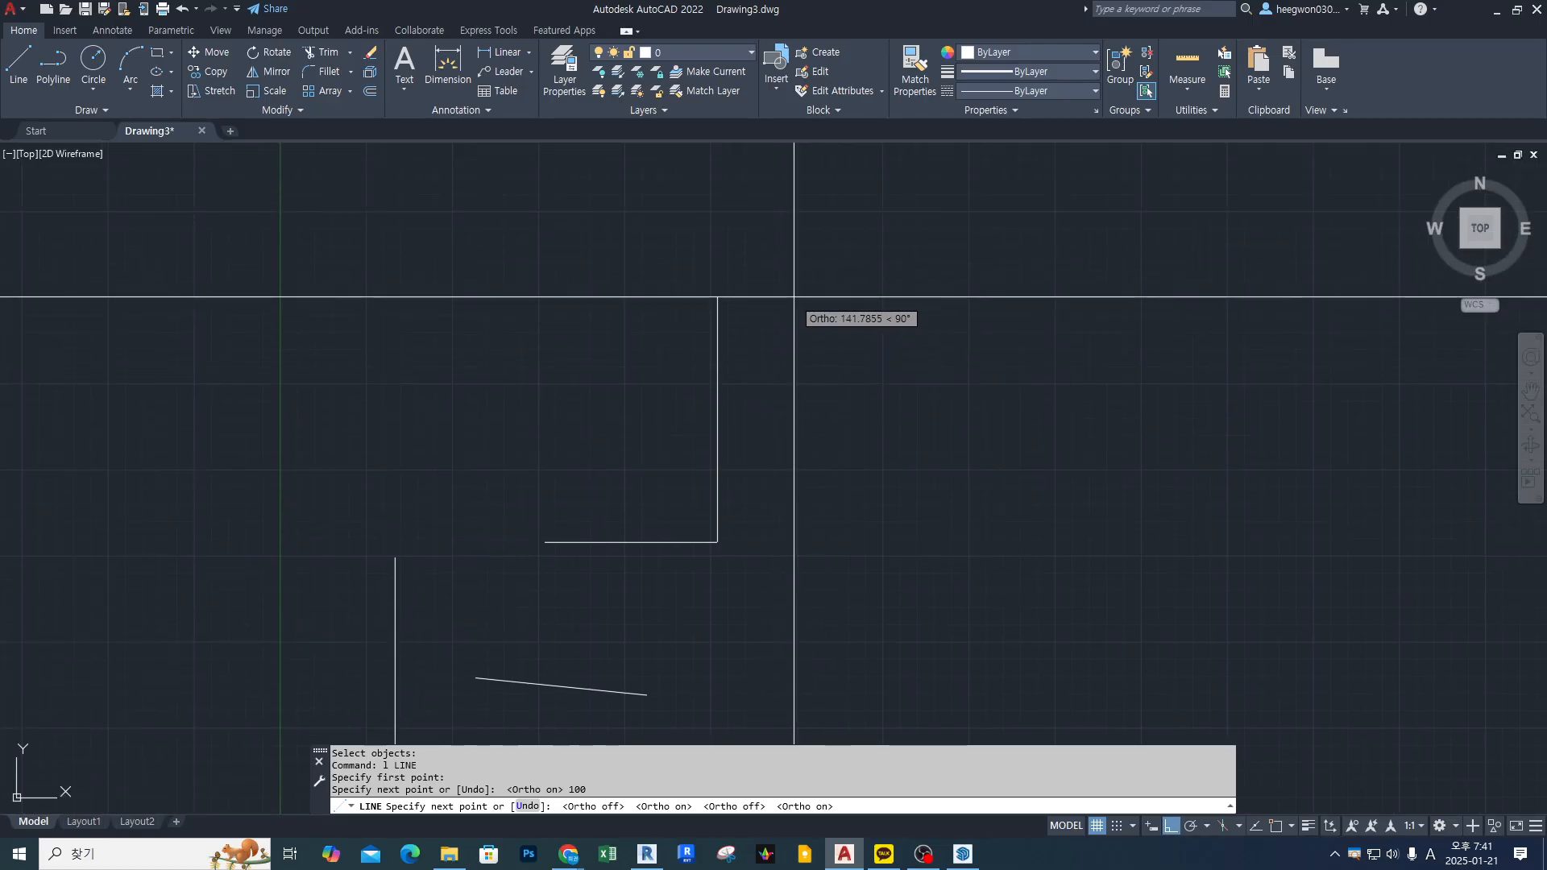
text(100)
key(Return)
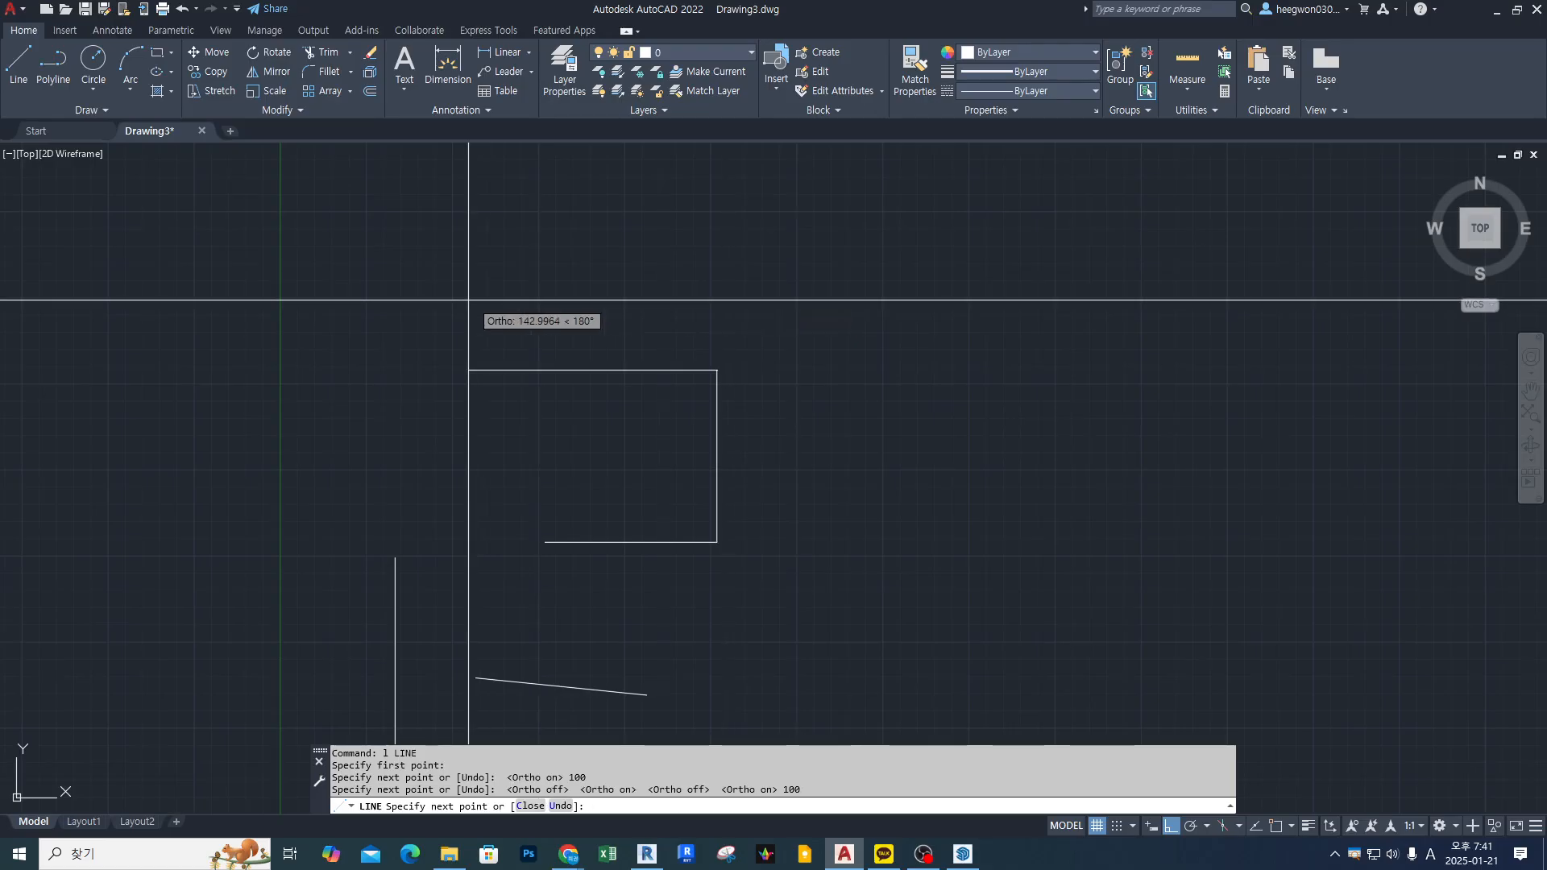
Complete the square with a 100-unit segment to the left and a 100-unit segment downward, and finish the line.
key(Return)
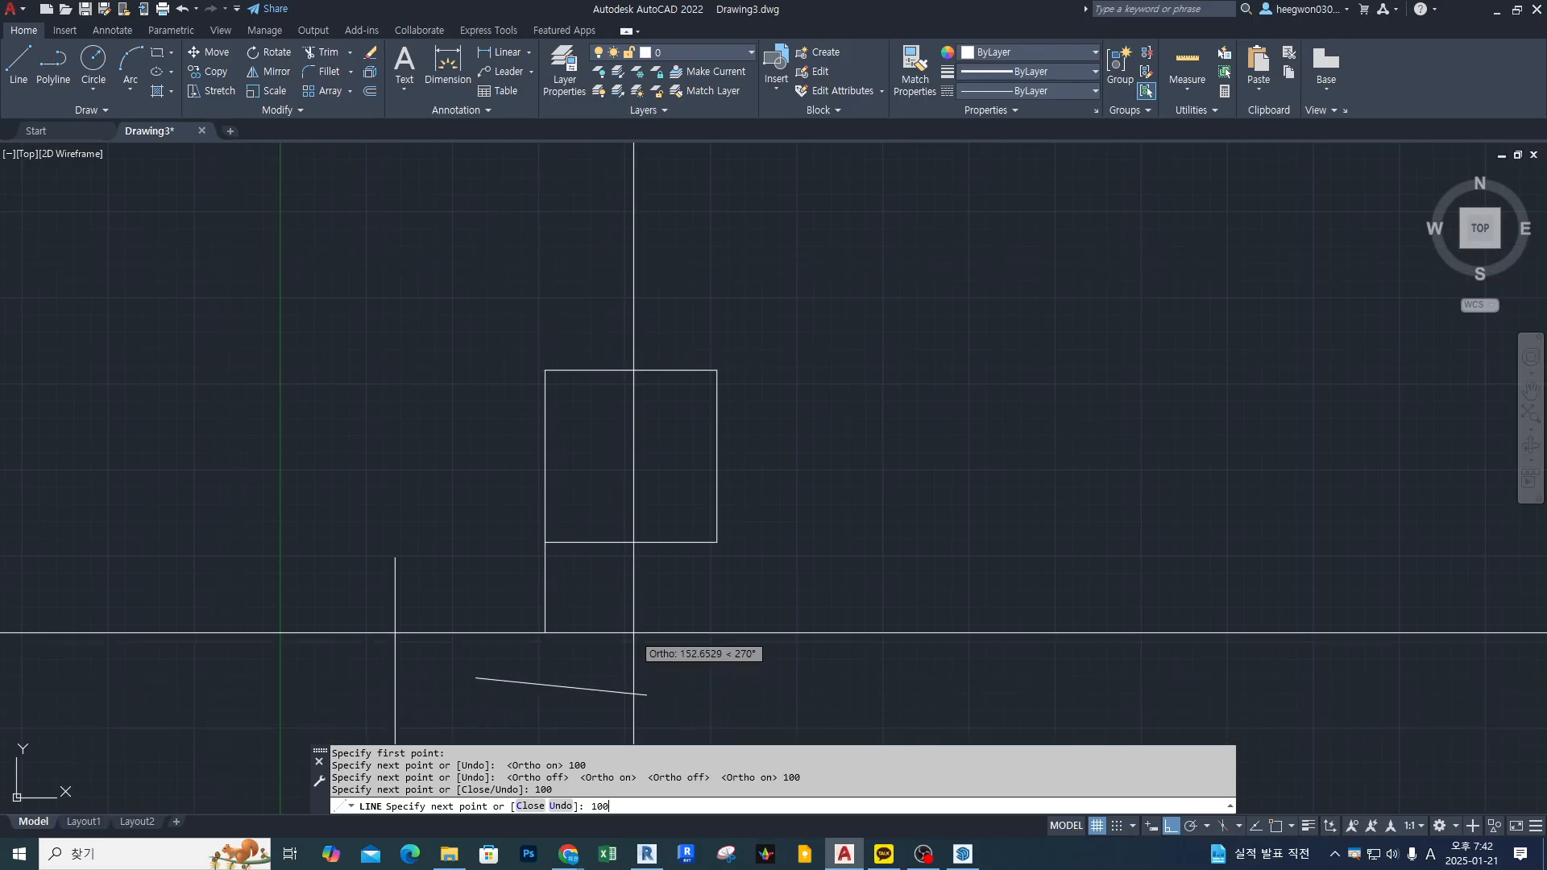
key(Return)
key(Return)
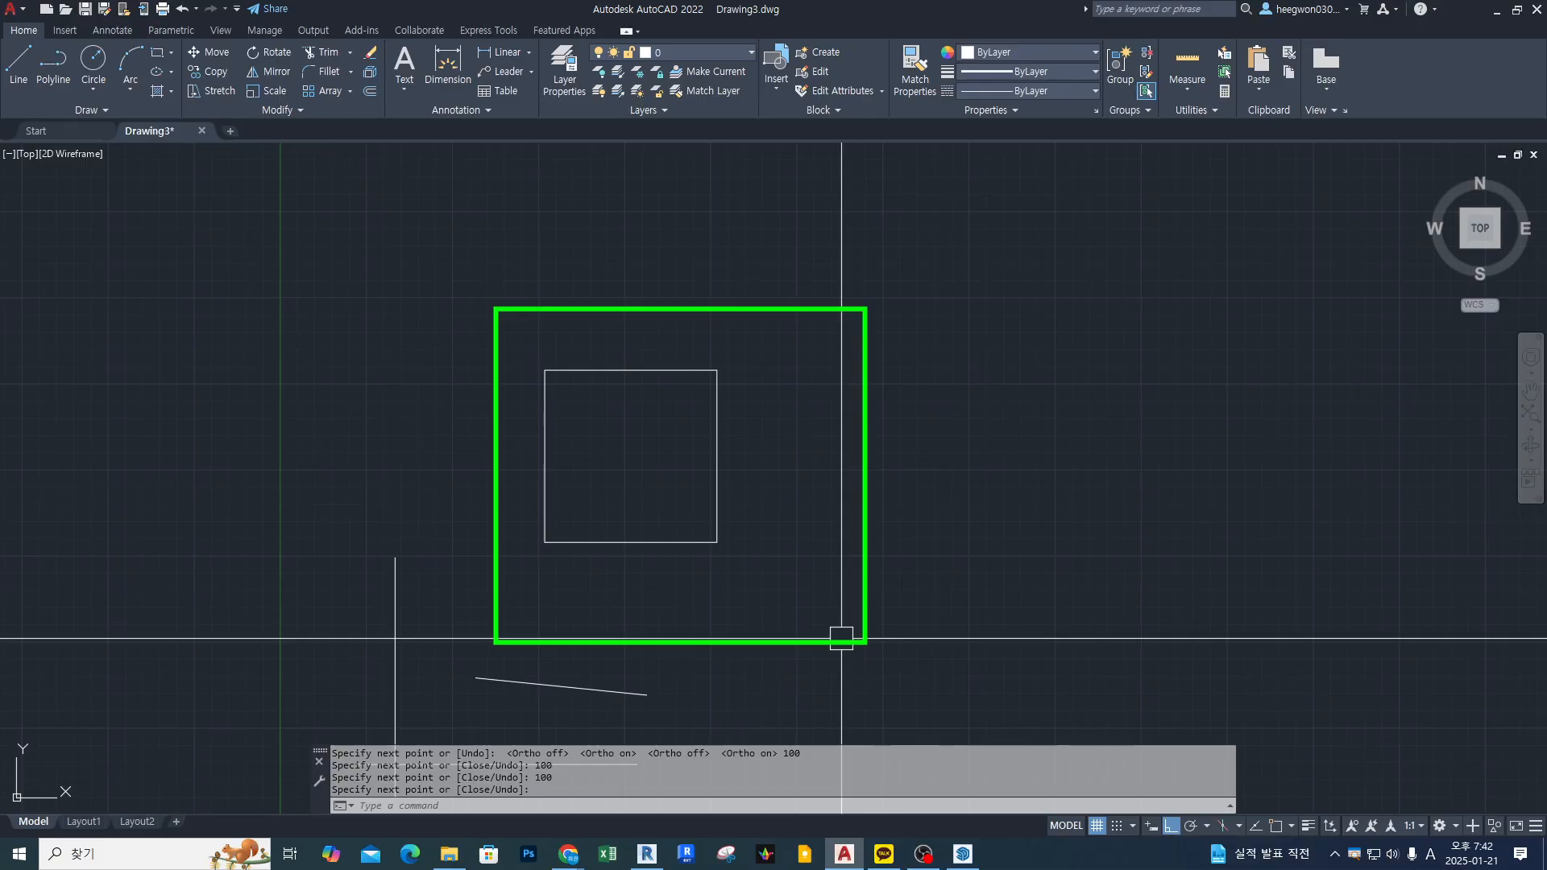
mouse_move(487, 240)
mouse_down()
mouse_move(501, 270)
mouse_move(530, 233)
mouse_up()
mouse_move(549, 271)
mouse_down()
mouse_move(484, 242)
mouse_move(530, 281)
mouse_up()
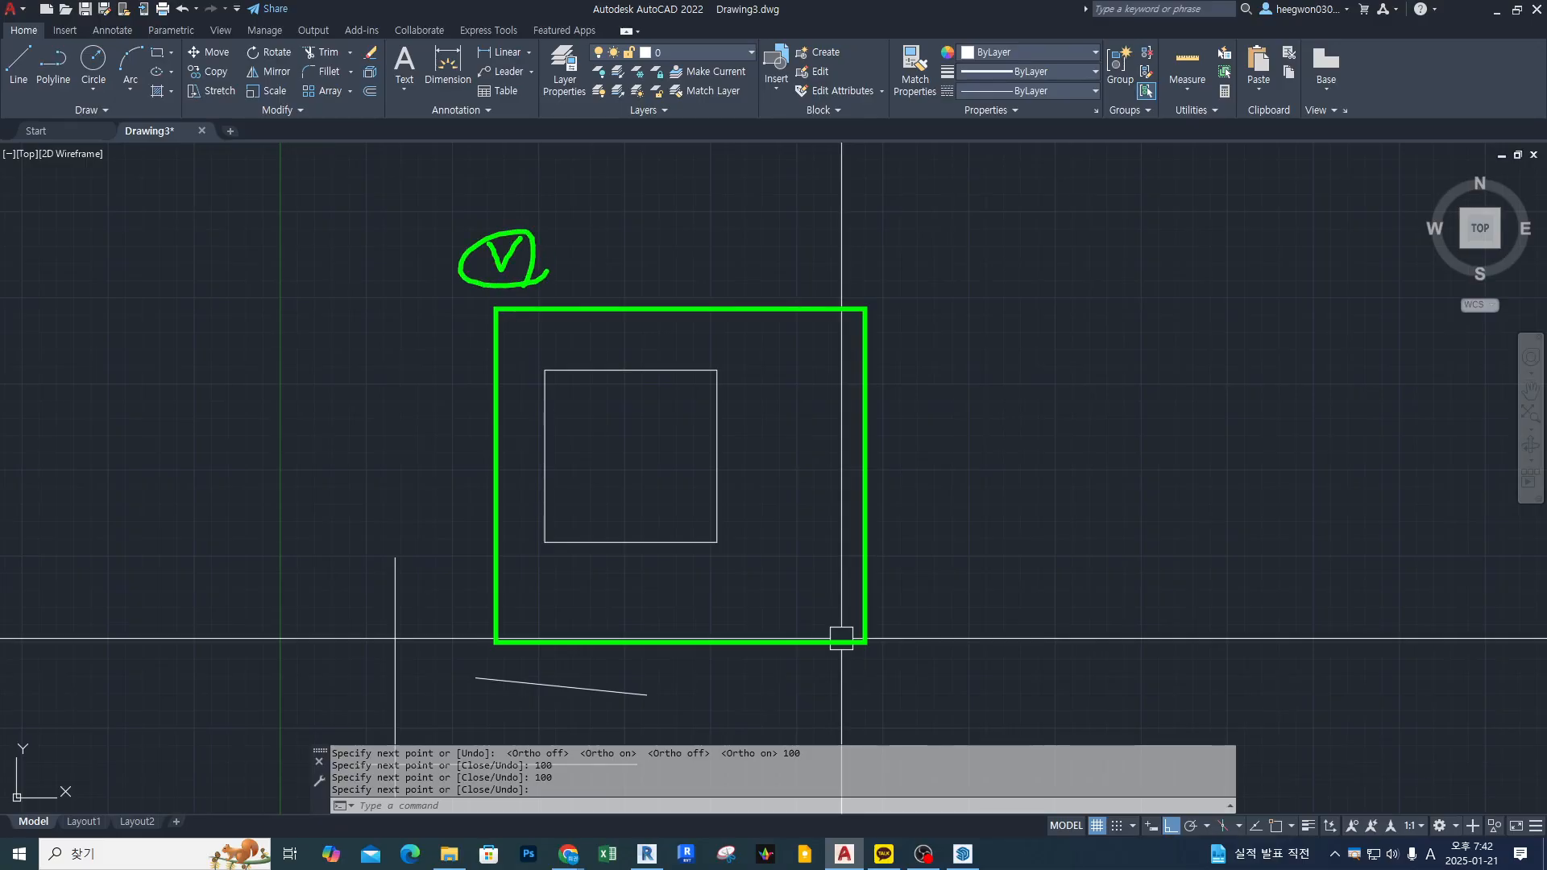
key(Escape)
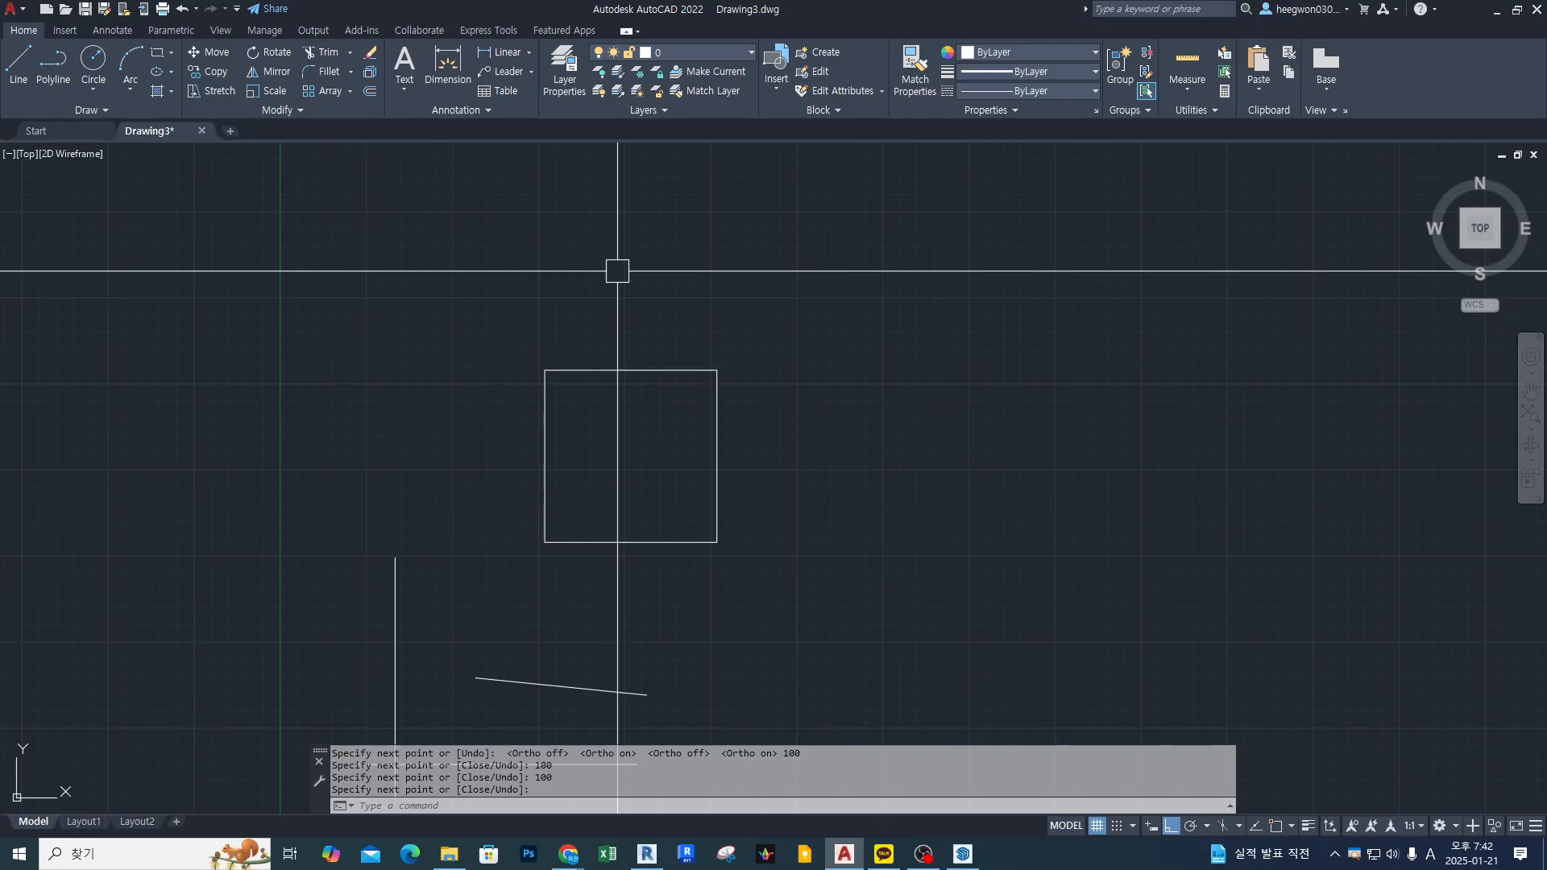
mouse_move(827, 340)
middle_down()
mouse_move(821, 352)
mouse_move(662, 245)
middle_up()
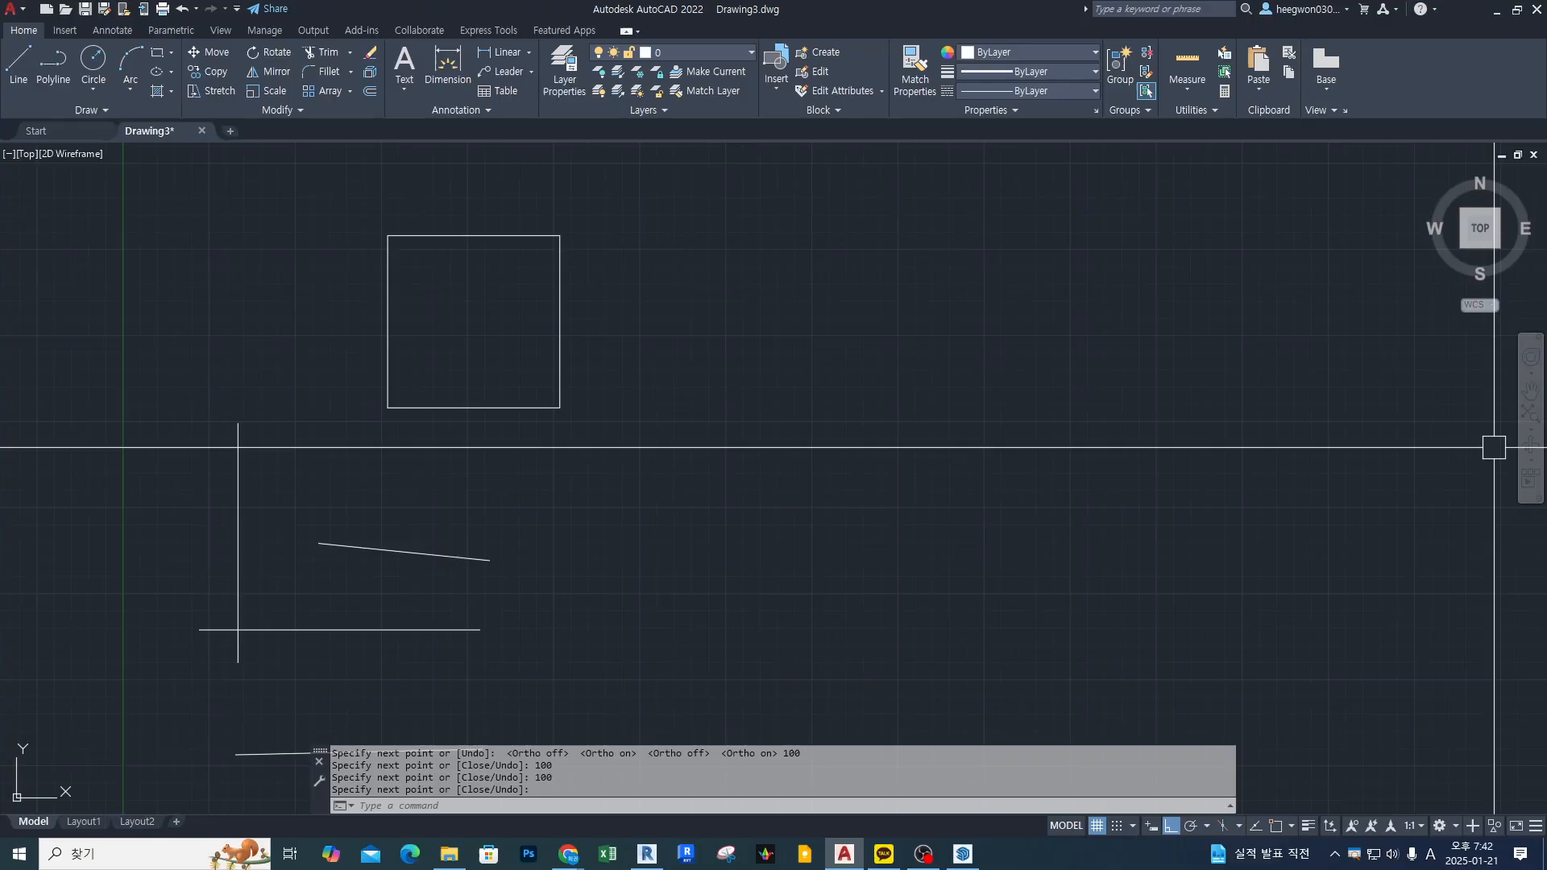
click(770, 404)
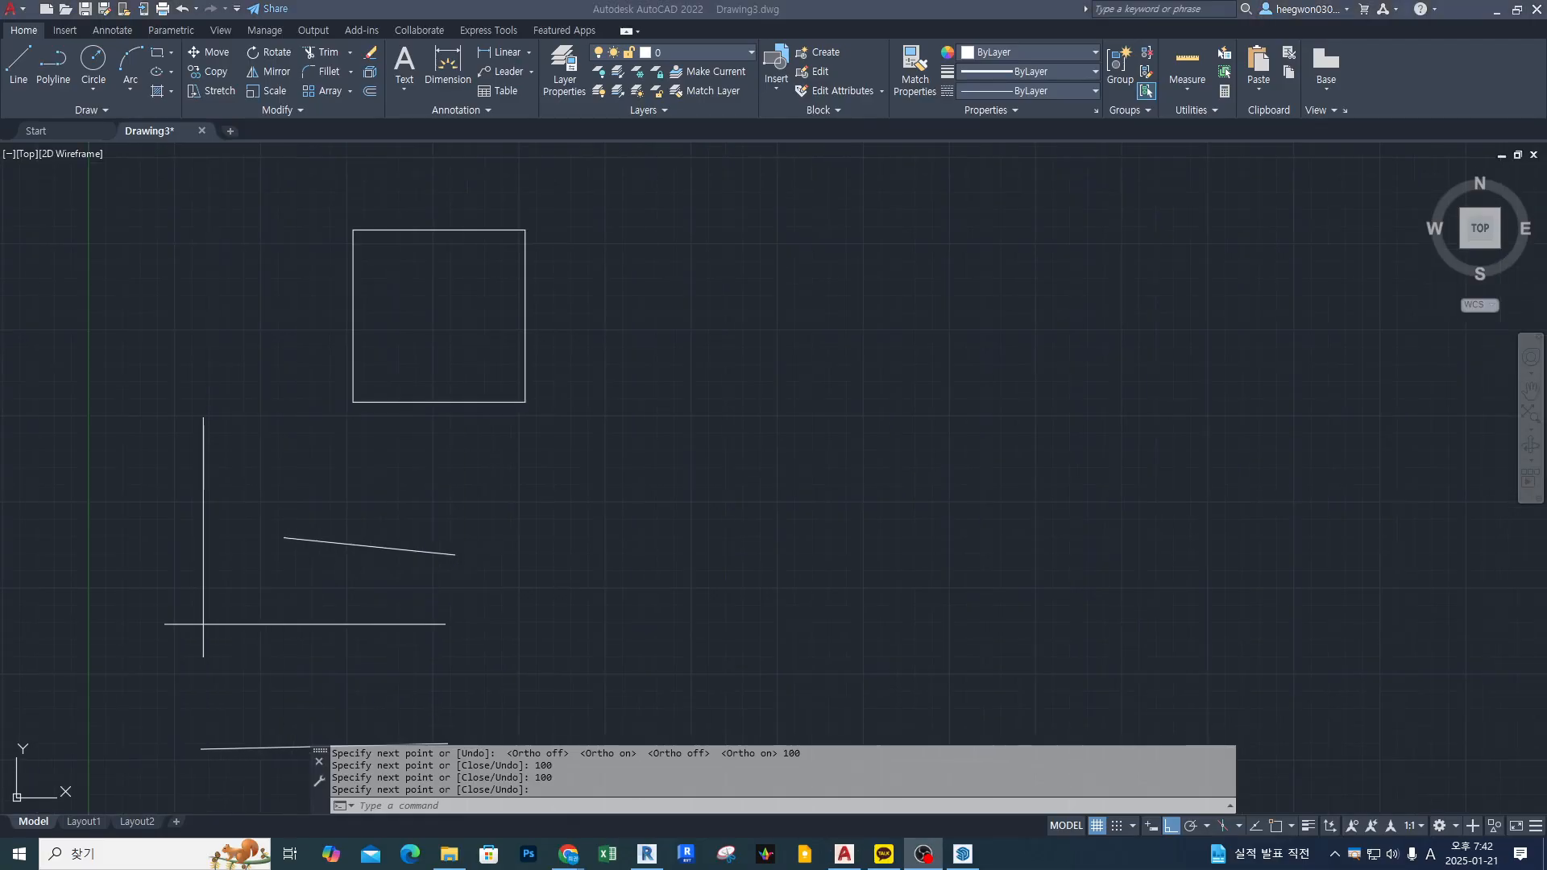
click(840, 379)
key(Escape)
key(Escape)
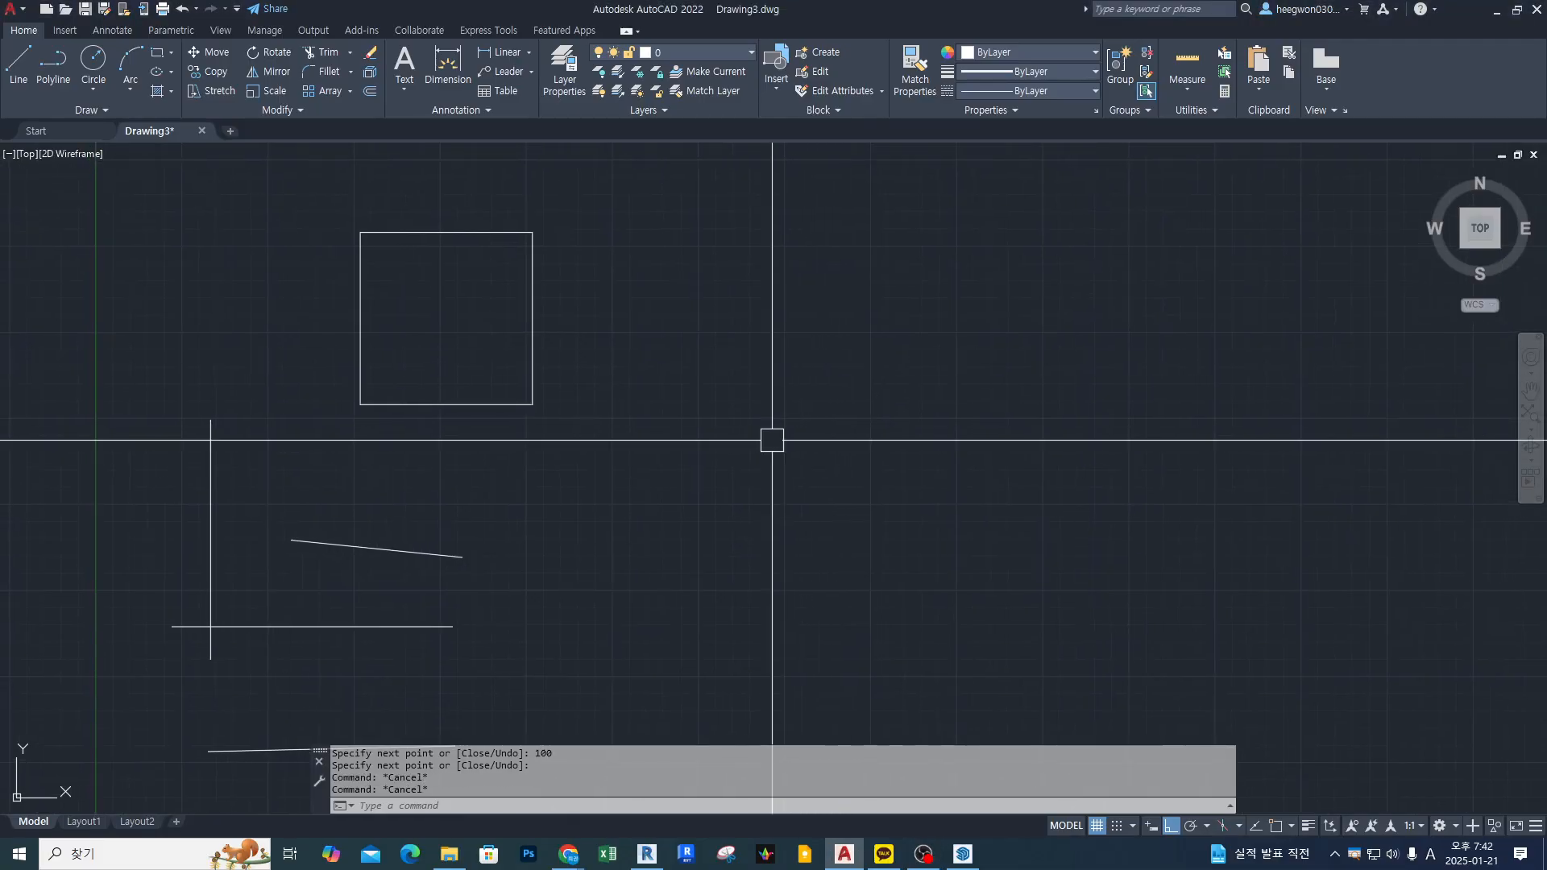
Switch Ortho mode off and start a new line from a free point to the right of and slightly below the square.
text(l)
key(Return)
click(531, 561)
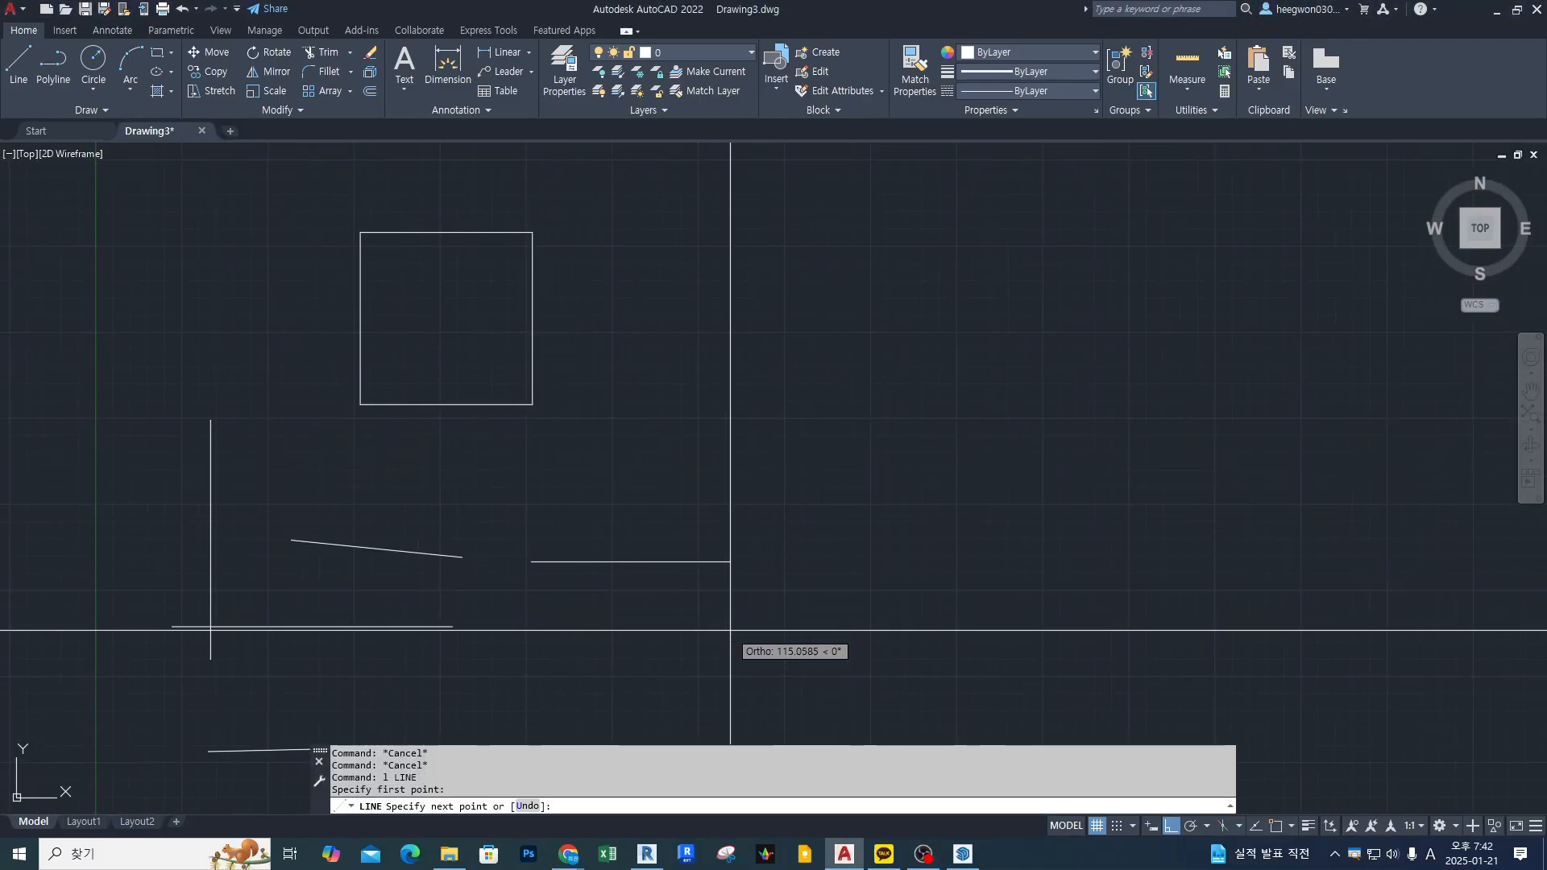
key(F8)
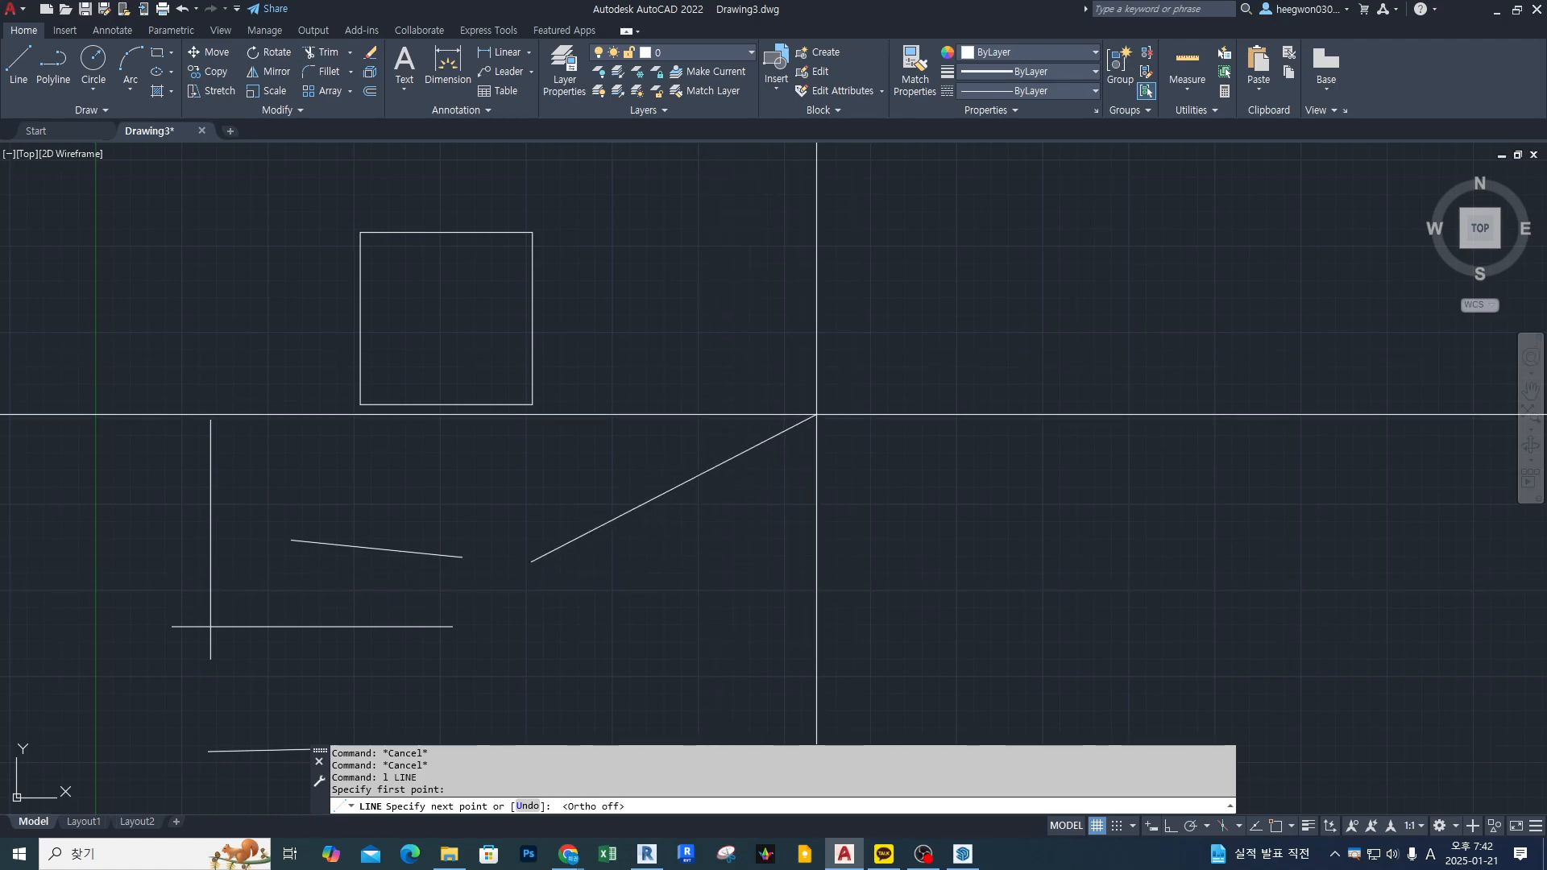
key(Escape)
key(Return)
click(612, 490)
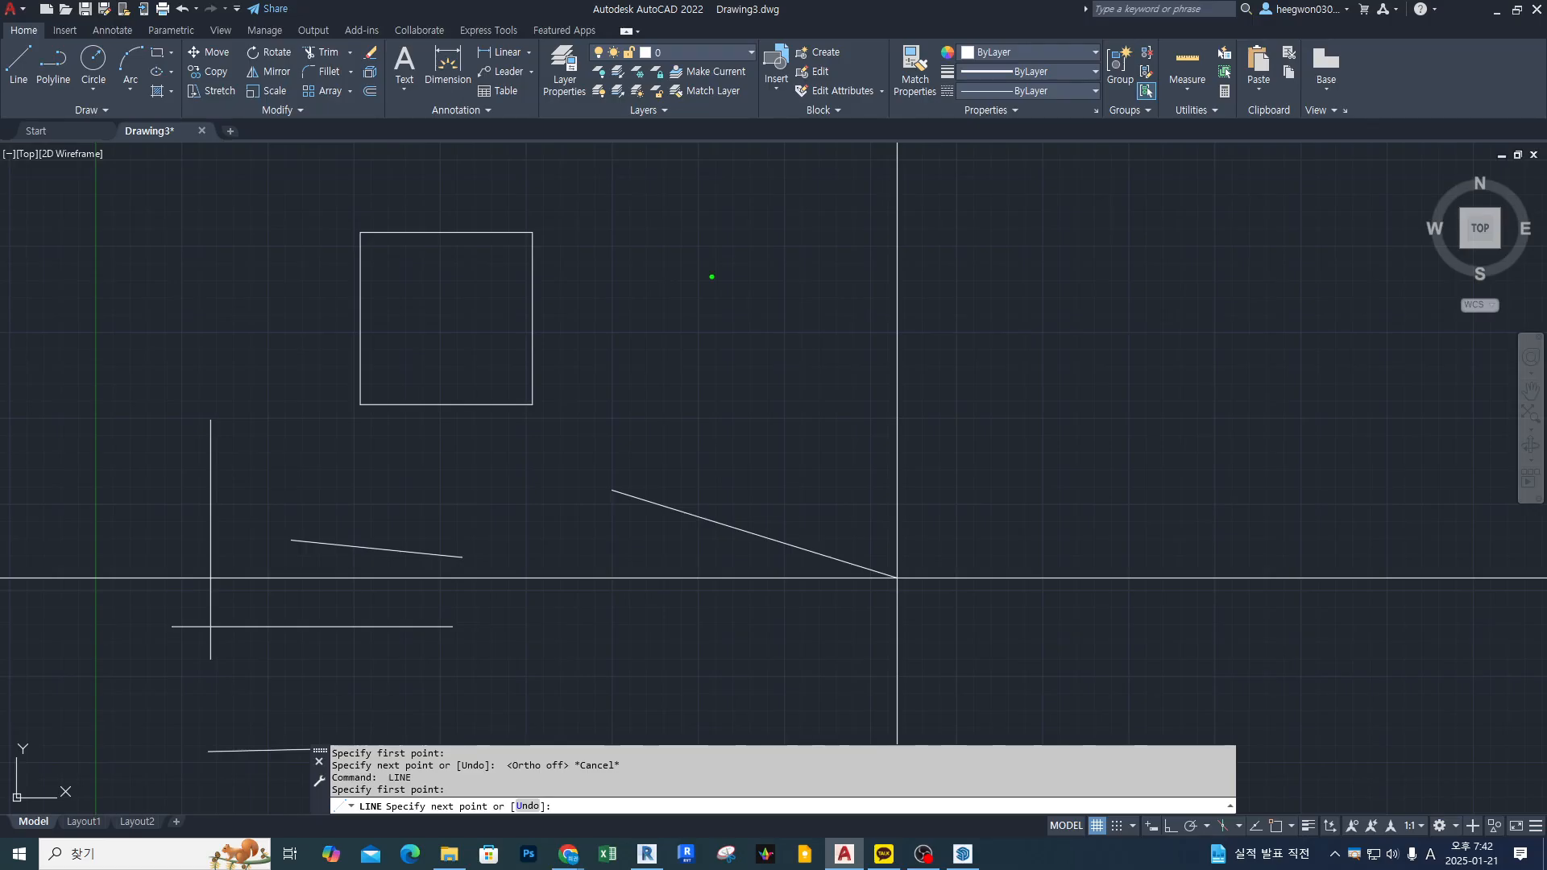
mouse_move(743, 202)
mouse_down()
mouse_move(681, 258)
mouse_move(742, 306)
mouse_up()
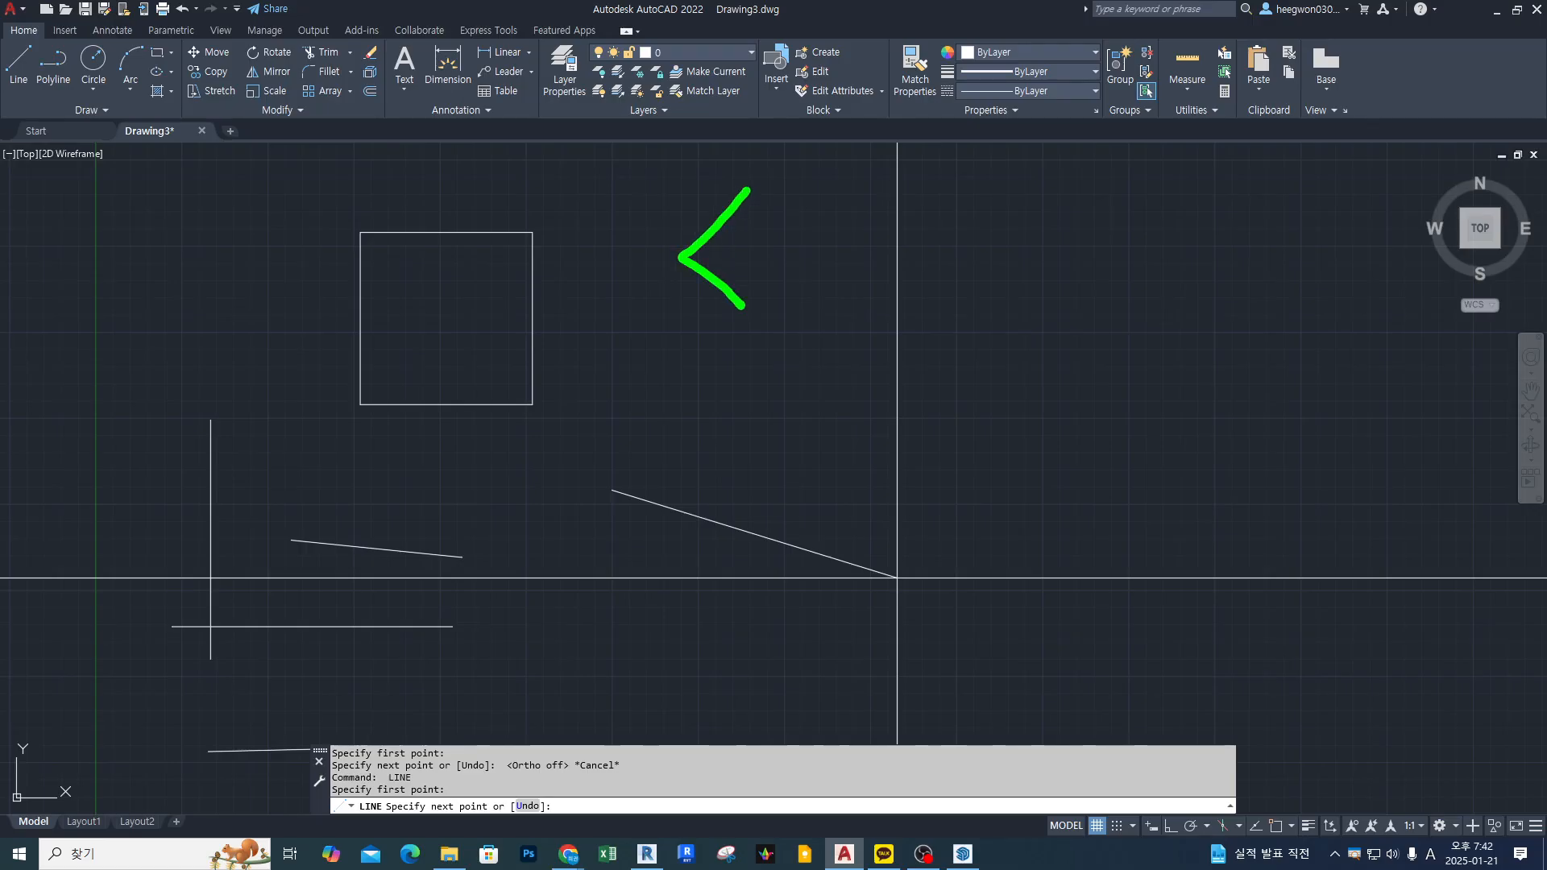
mouse_move(800, 205)
mouse_down()
mouse_move(824, 238)
mouse_move(800, 267)
mouse_move(835, 274)
mouse_move(896, 214)
mouse_up()
mouse_move(982, 179)
mouse_down()
mouse_move(919, 240)
mouse_move(943, 274)
mouse_up()
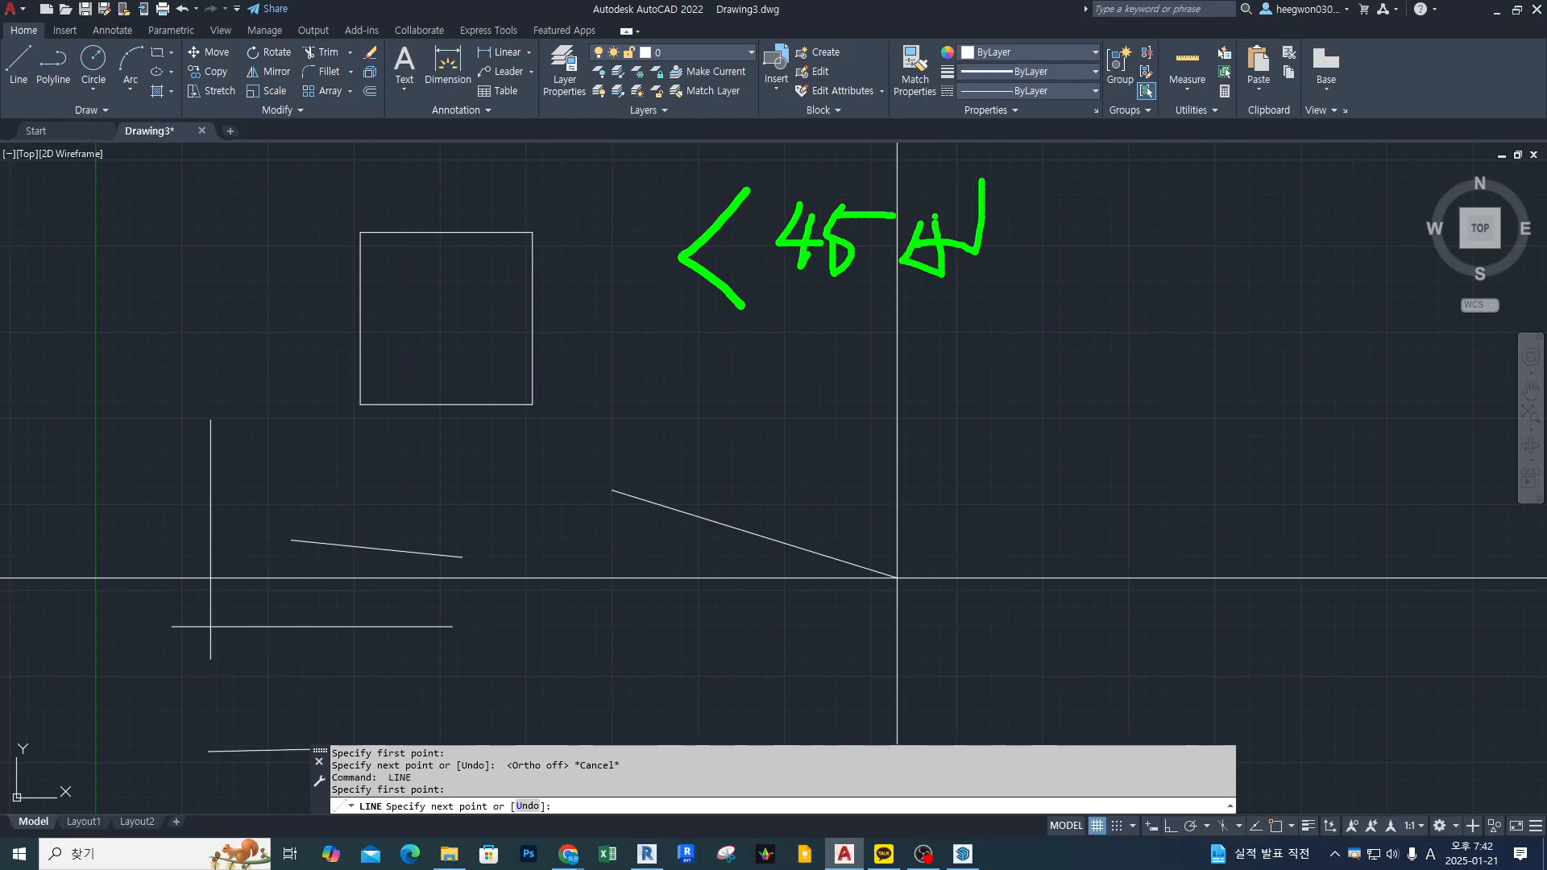
mouse_move(614, 492)
mouse_down()
mouse_move(812, 346)
mouse_move(808, 361)
mouse_up()
key(Escape)
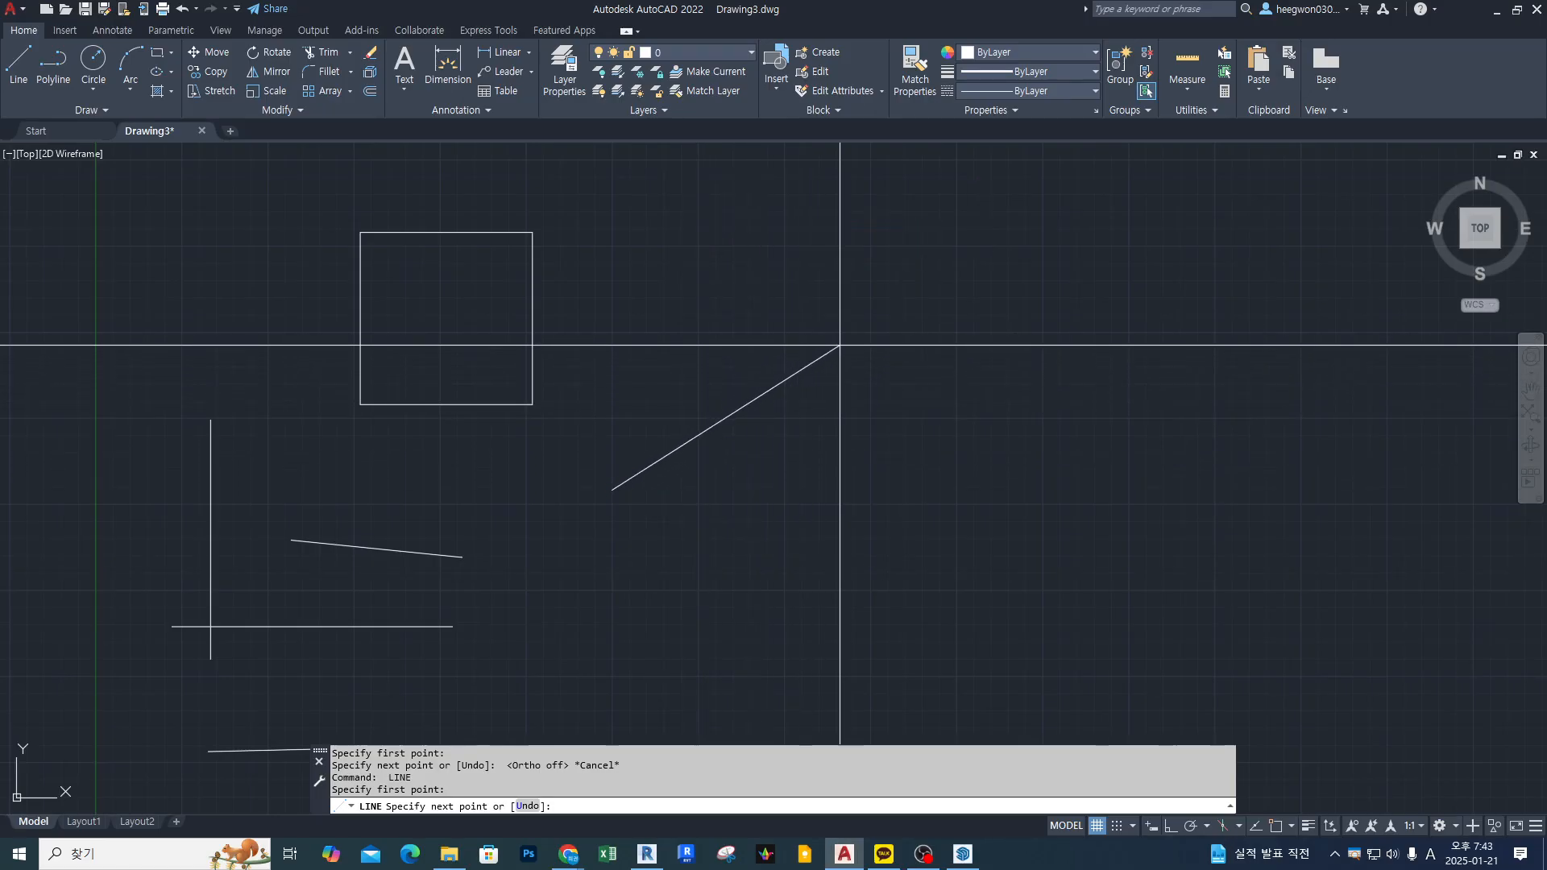
Draw a 1000-unit segment locked at 45 degrees from the start point, and undo it.
text(<45)
key(Return)
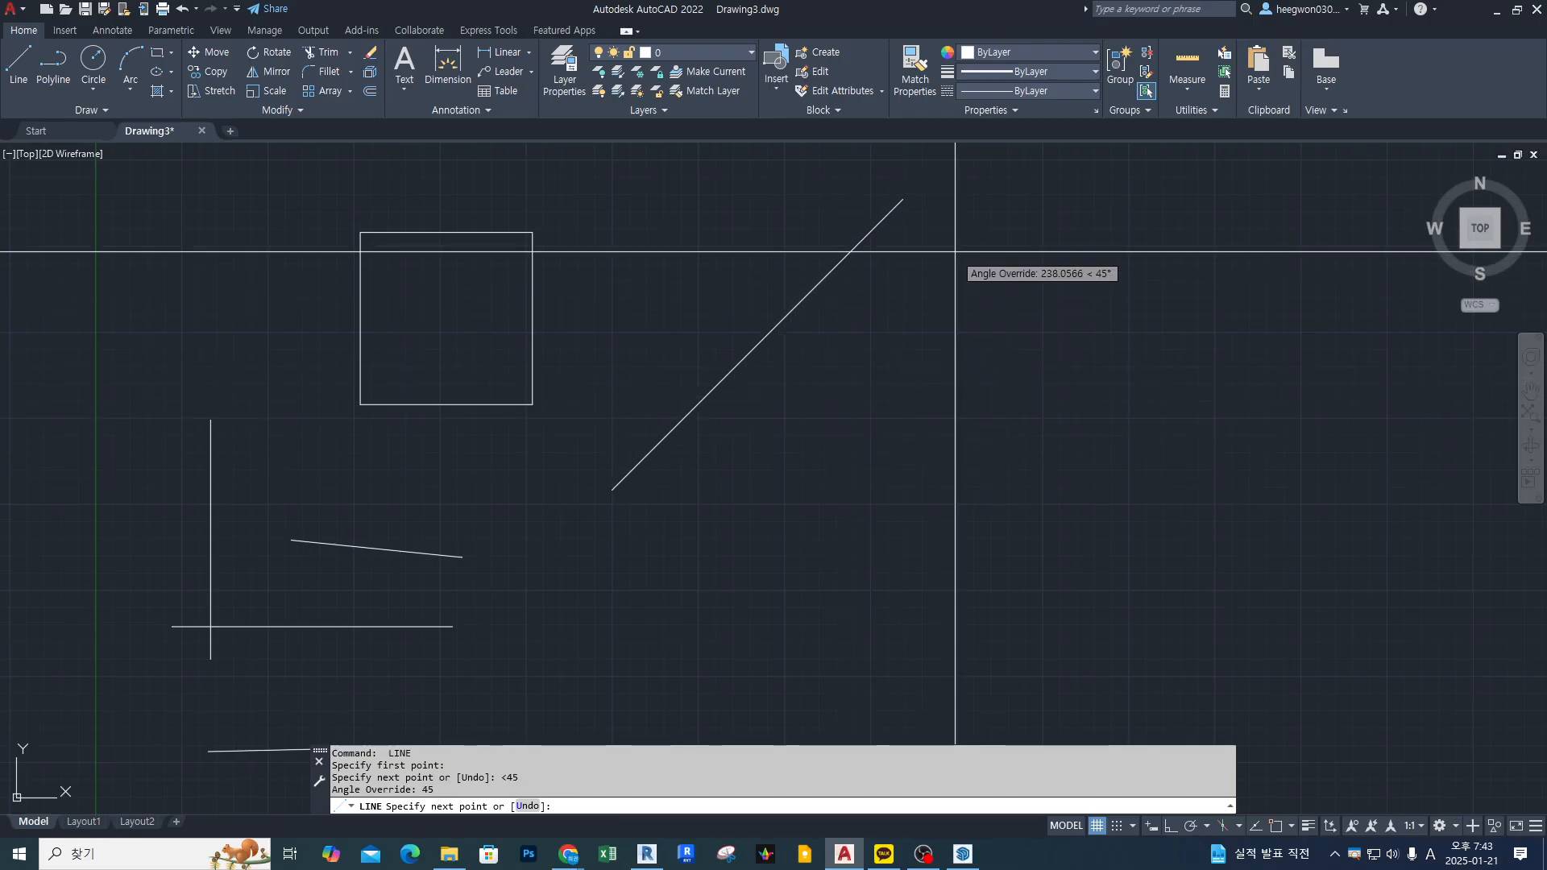
middle_drag(955, 252, 867, 366)
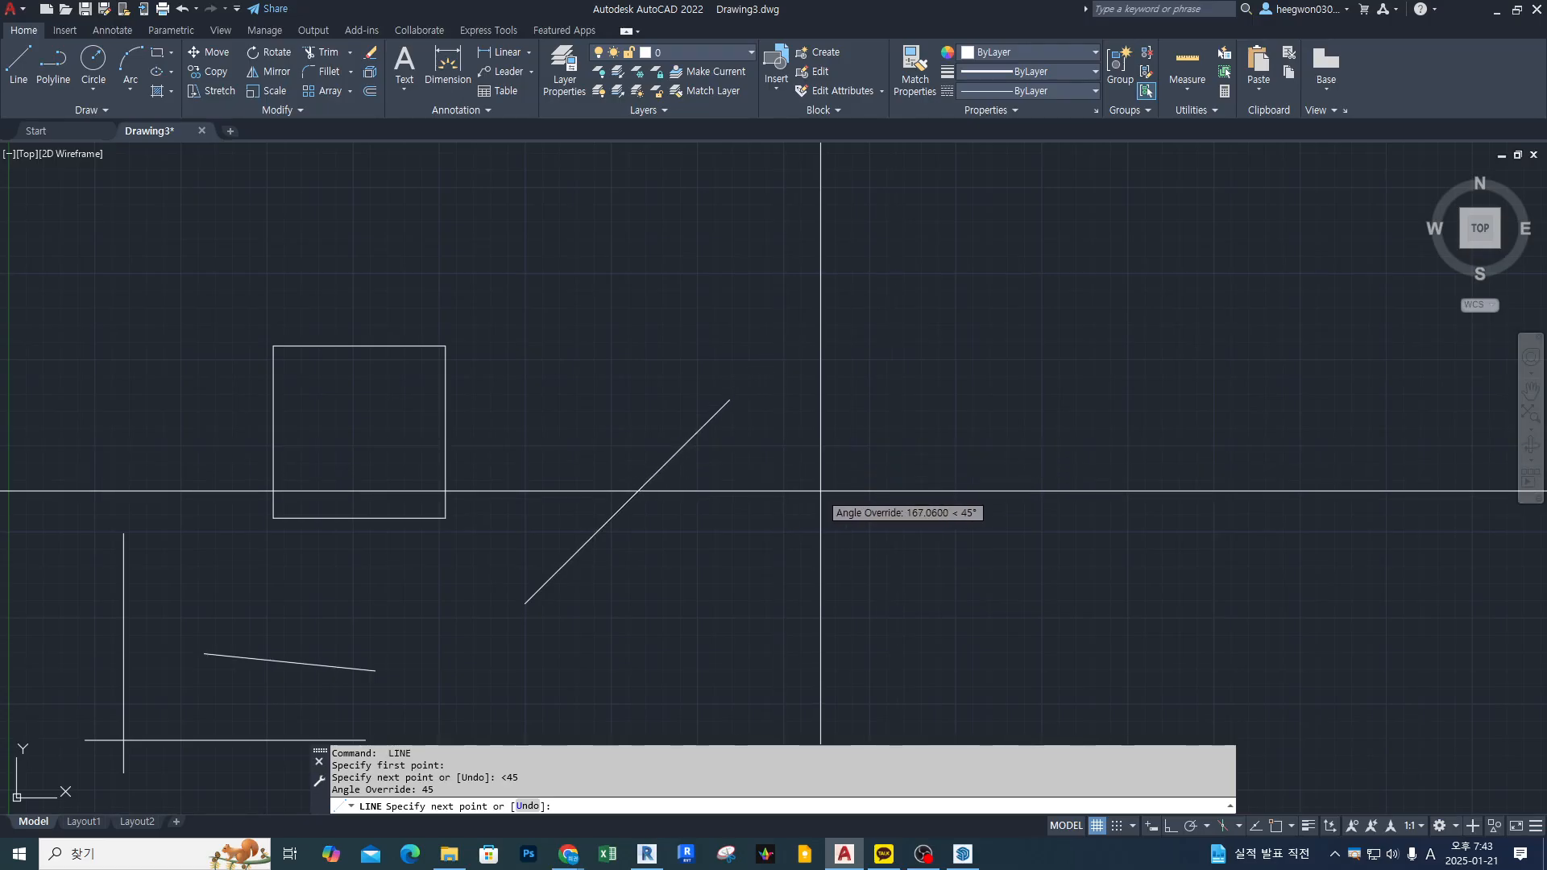
key(Return)
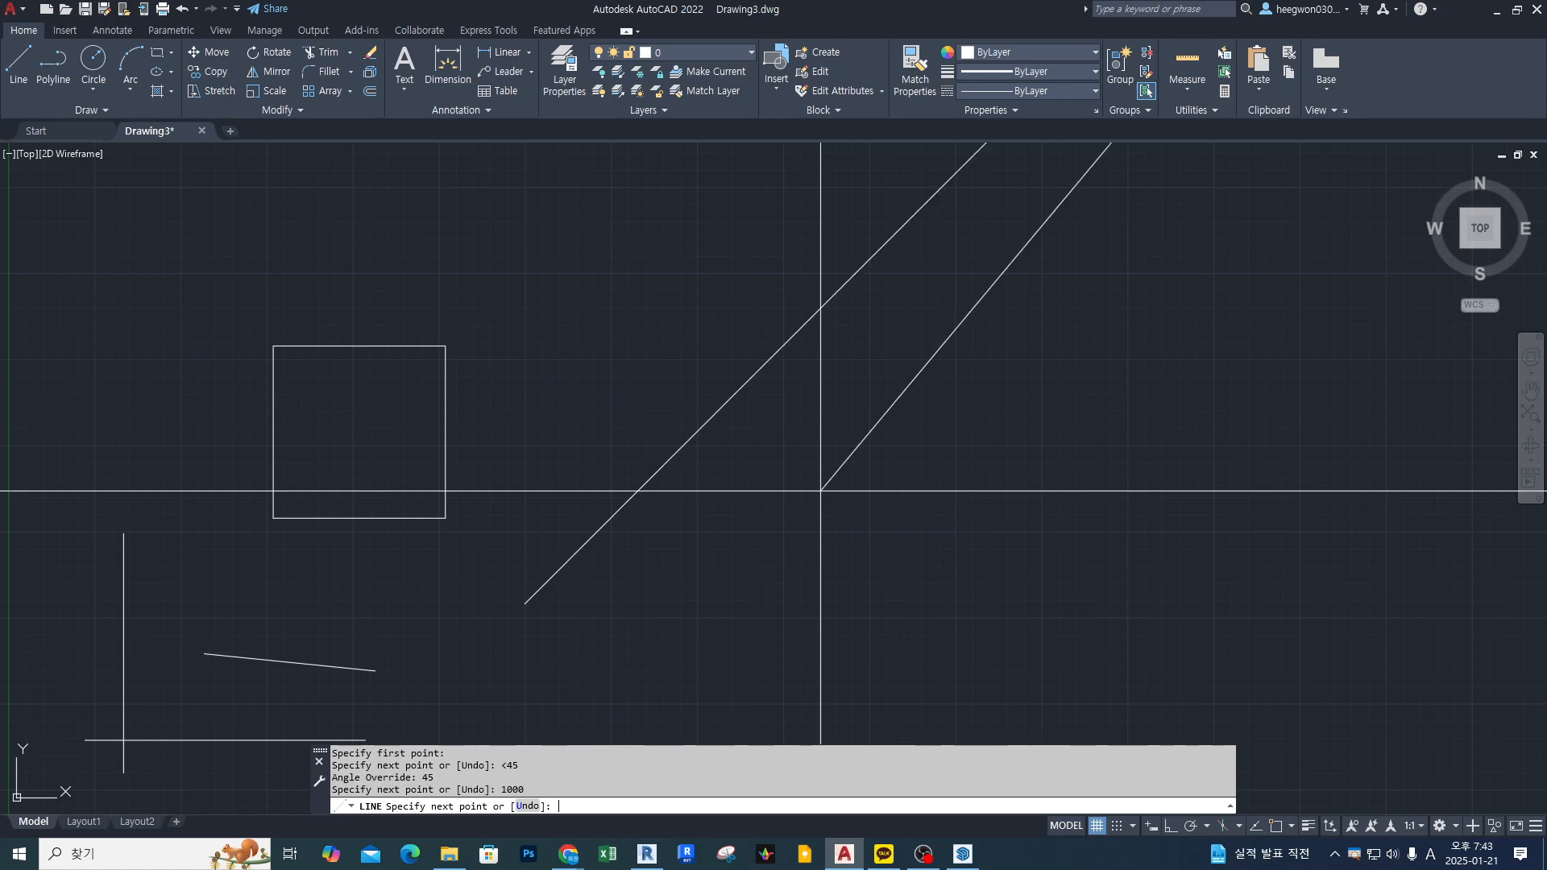
key(ctrl+z)
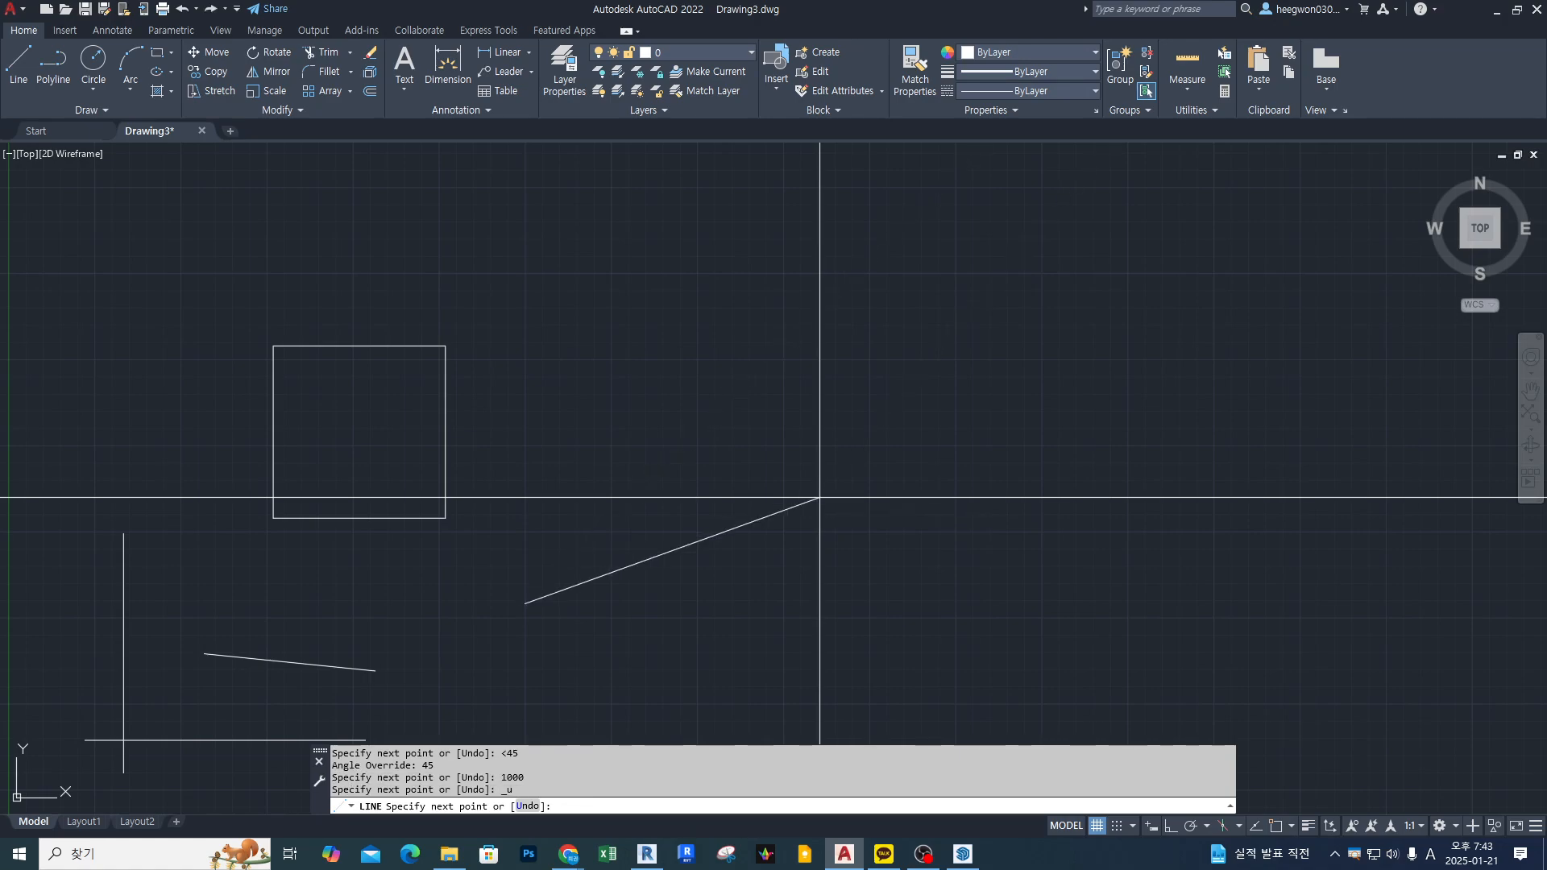
Draw a 100-unit segment from the start point with the angle locked at 45 degrees.
text(<)
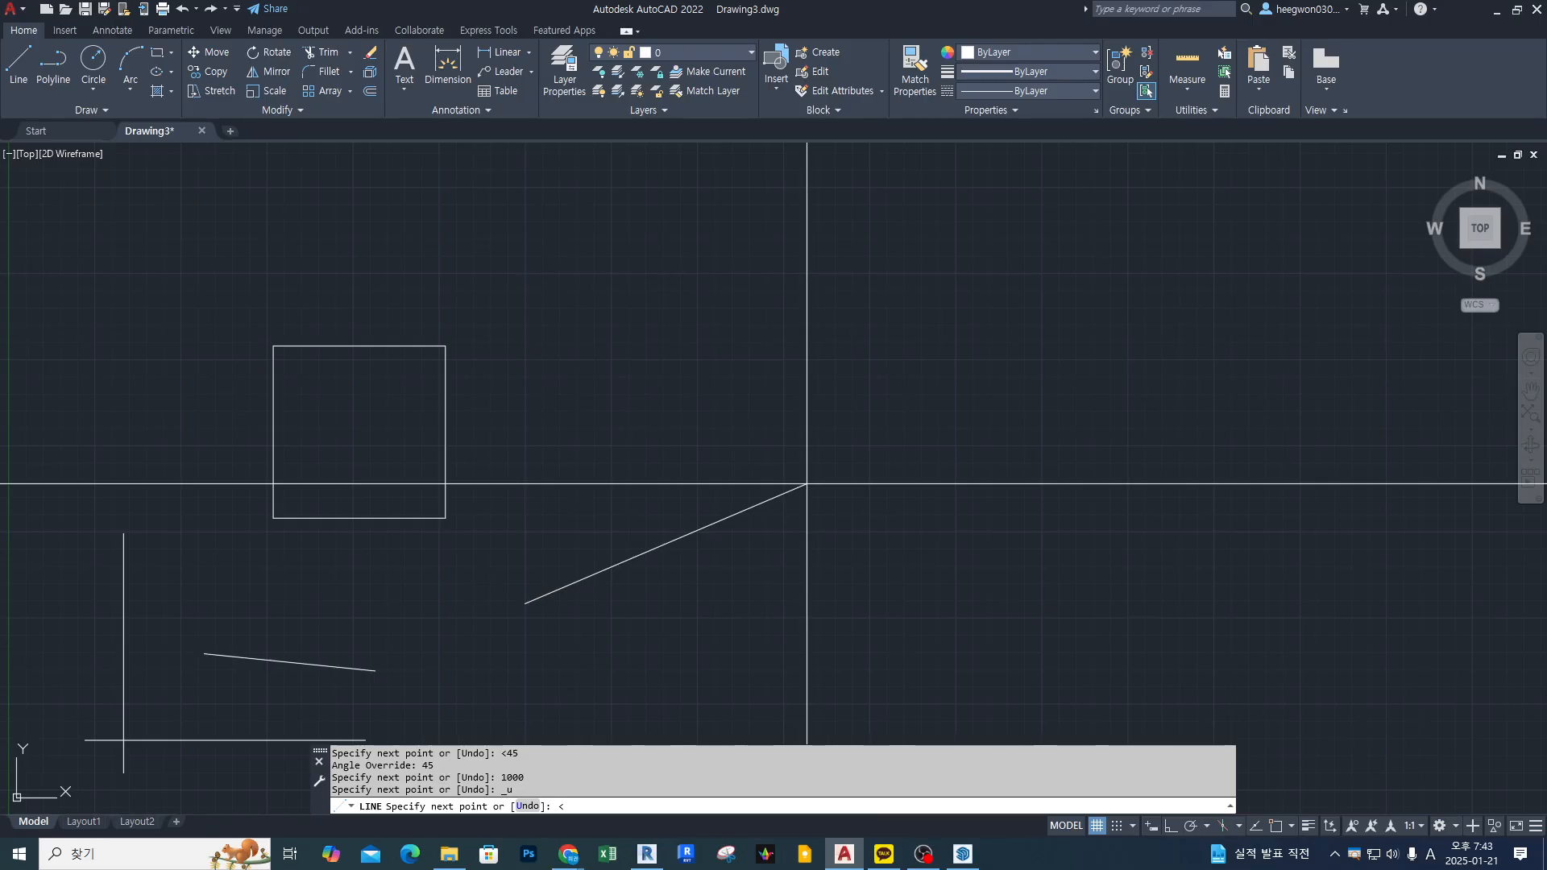
text(45)
key(Return)
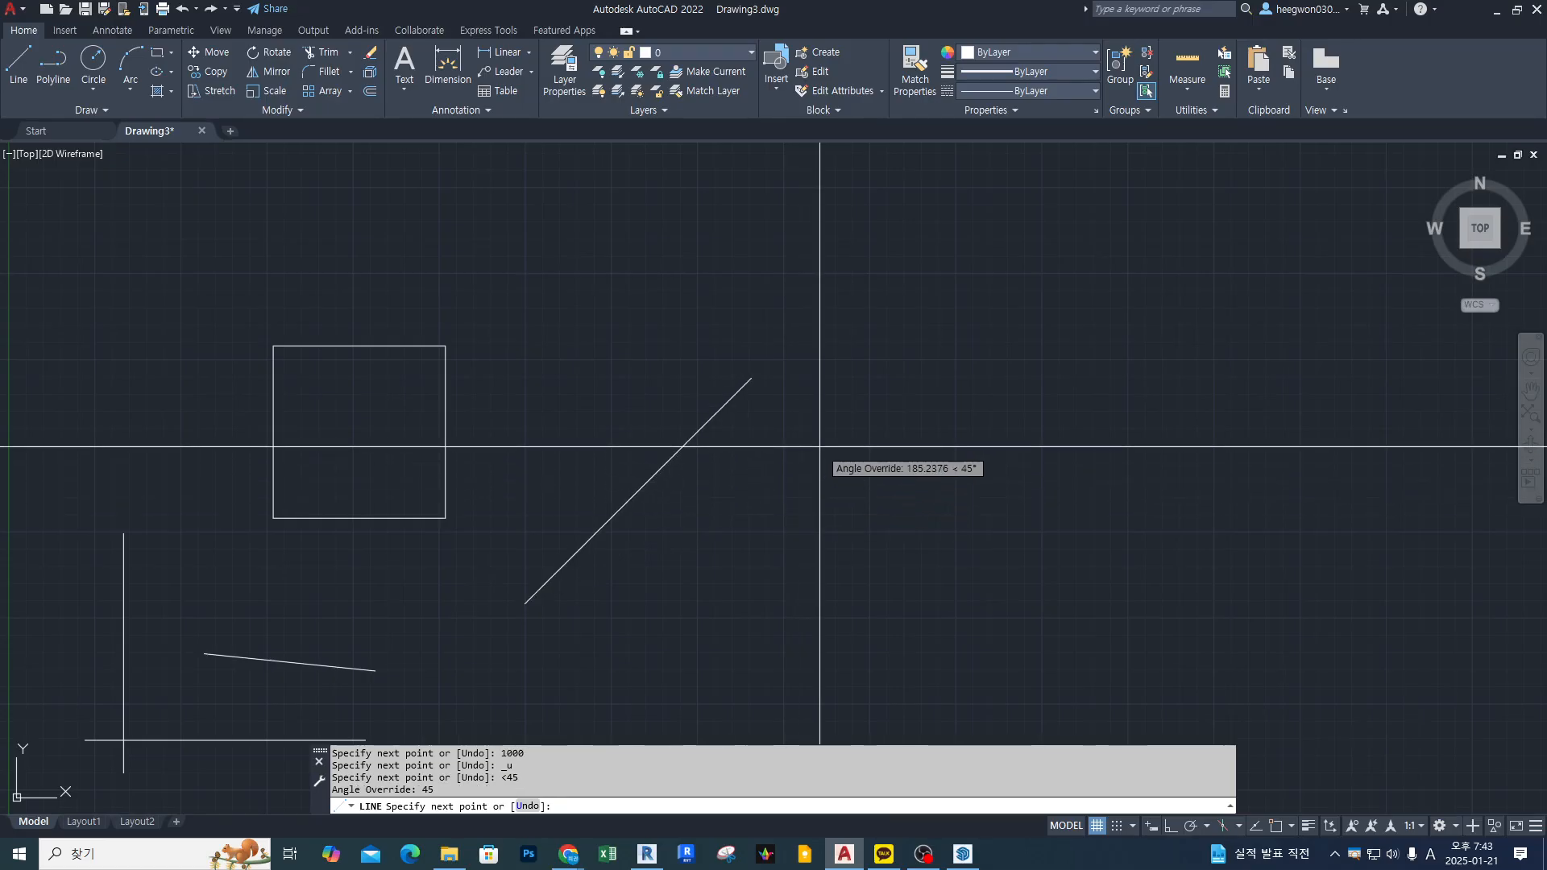
text(100)
key(Return)
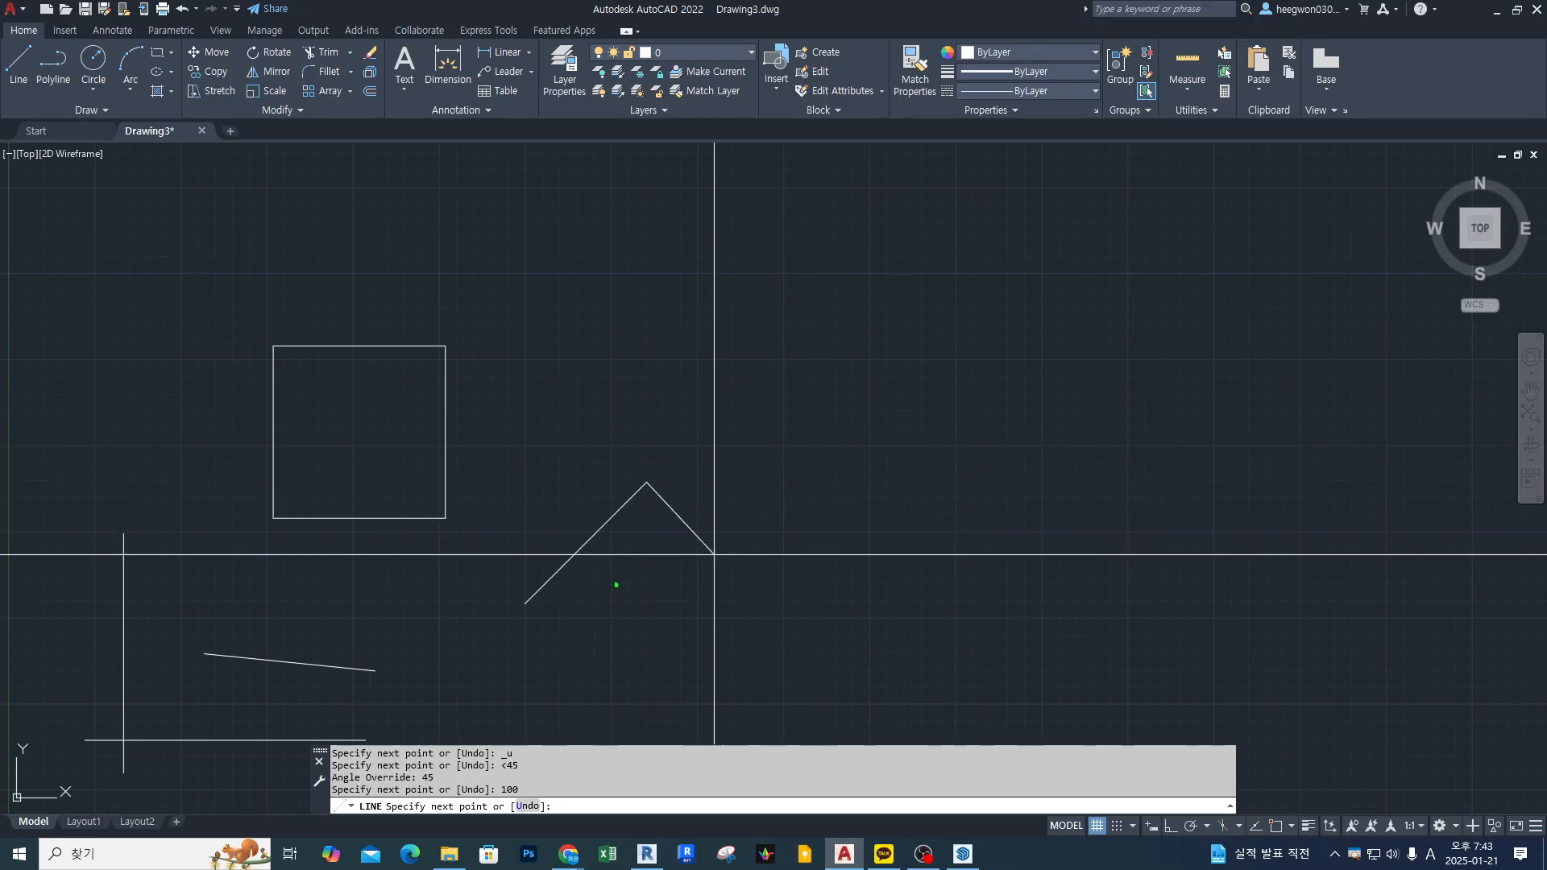
mouse_move(530, 592)
mouse_down()
mouse_move(659, 462)
mouse_move(650, 493)
mouse_up()
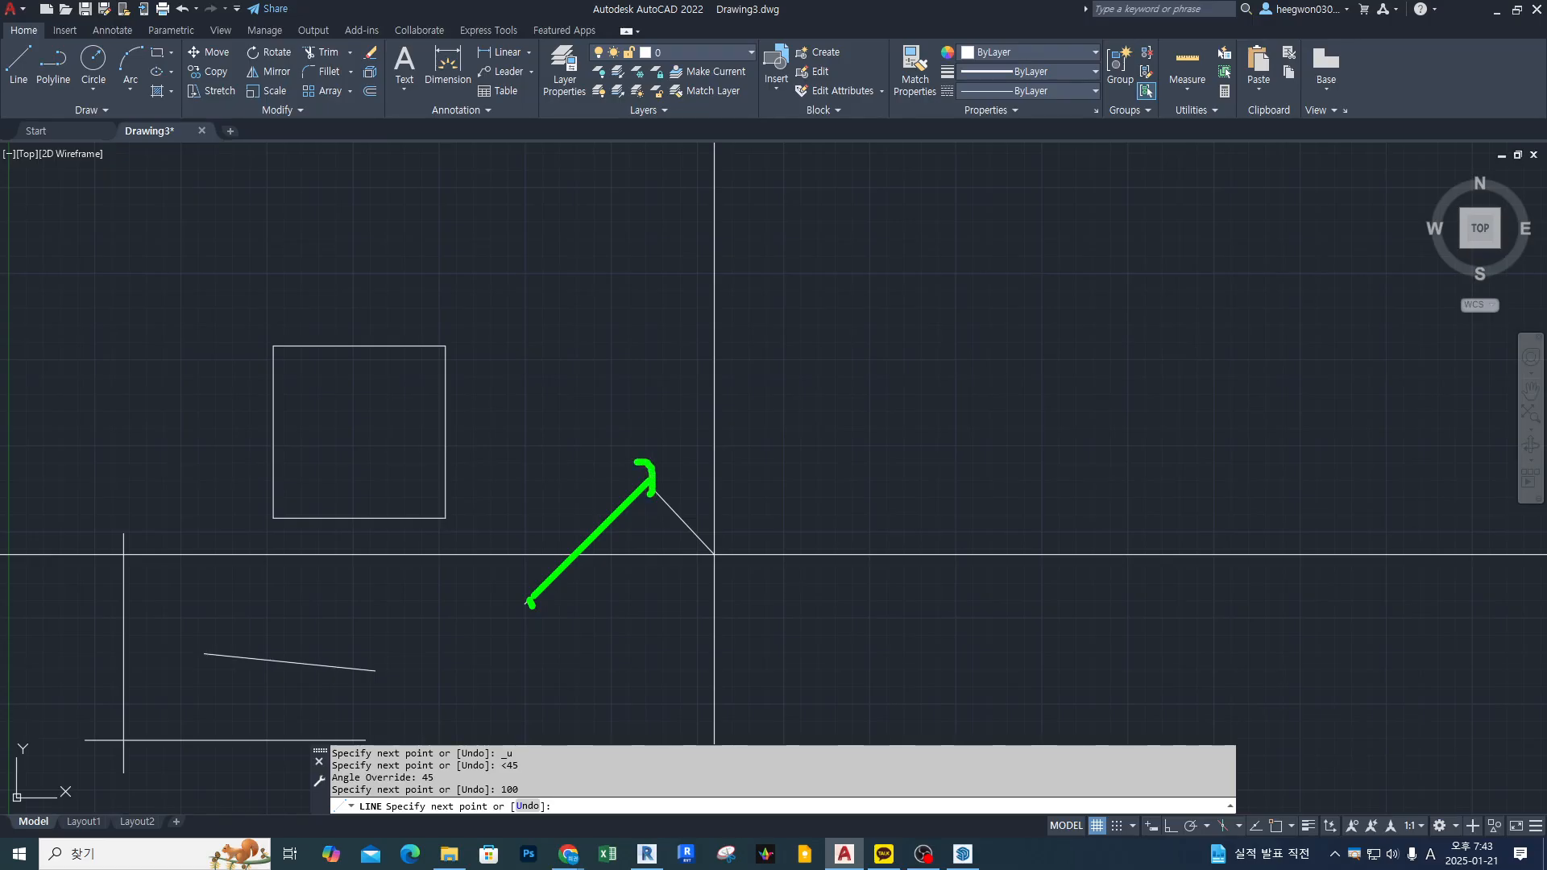
key(Escape)
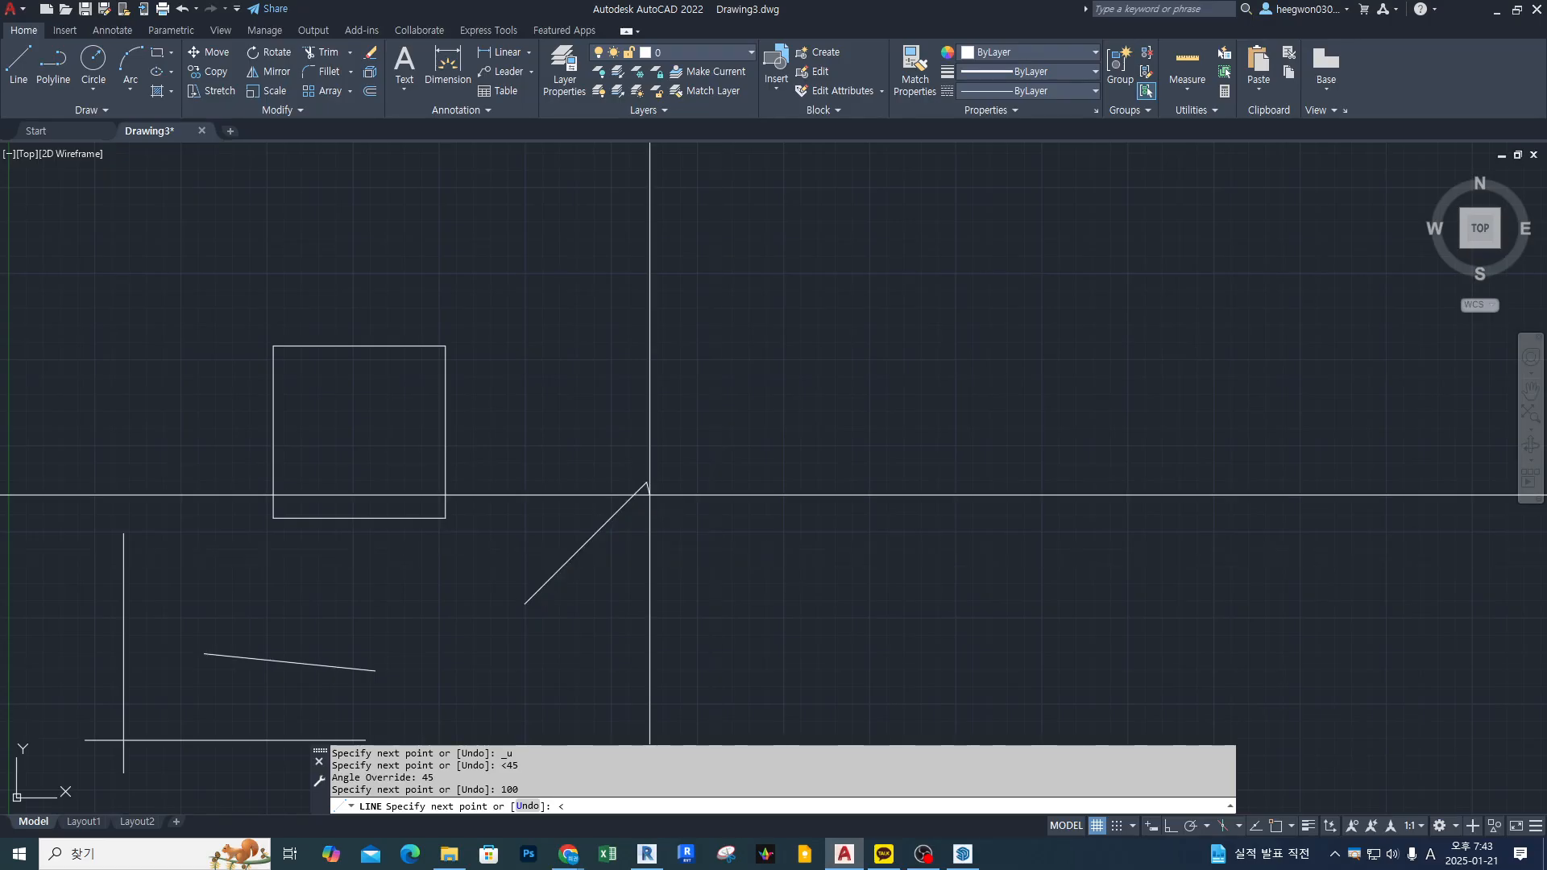
Add a longer freehand-length segment locked at 35 degrees from the end of the 45-degree segment, and end the line.
text(35)
key(Return)
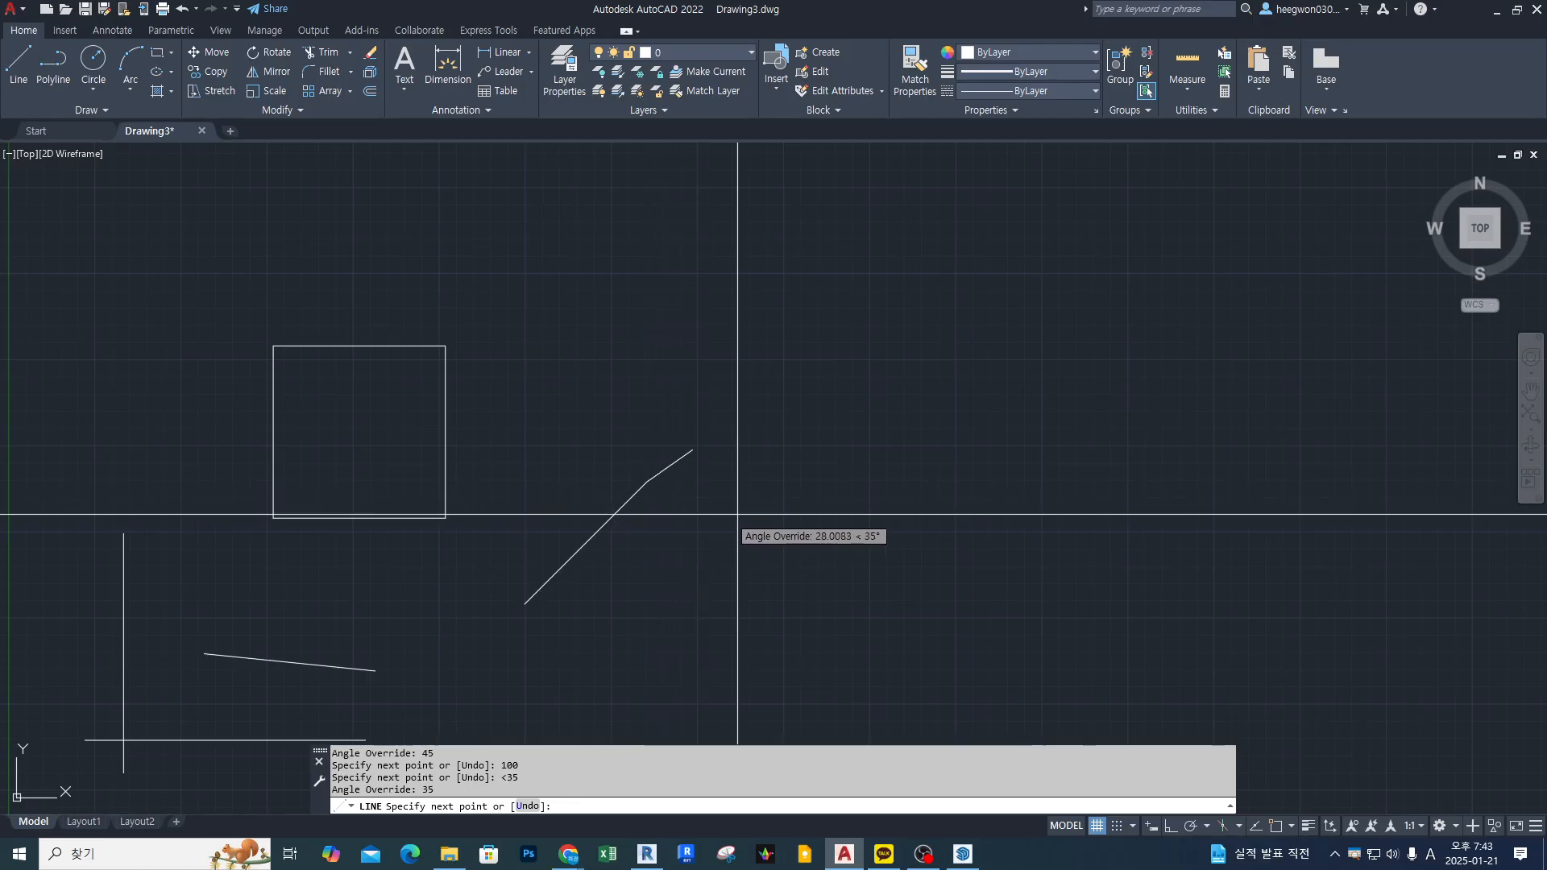
middle_drag(845, 493, 727, 495)
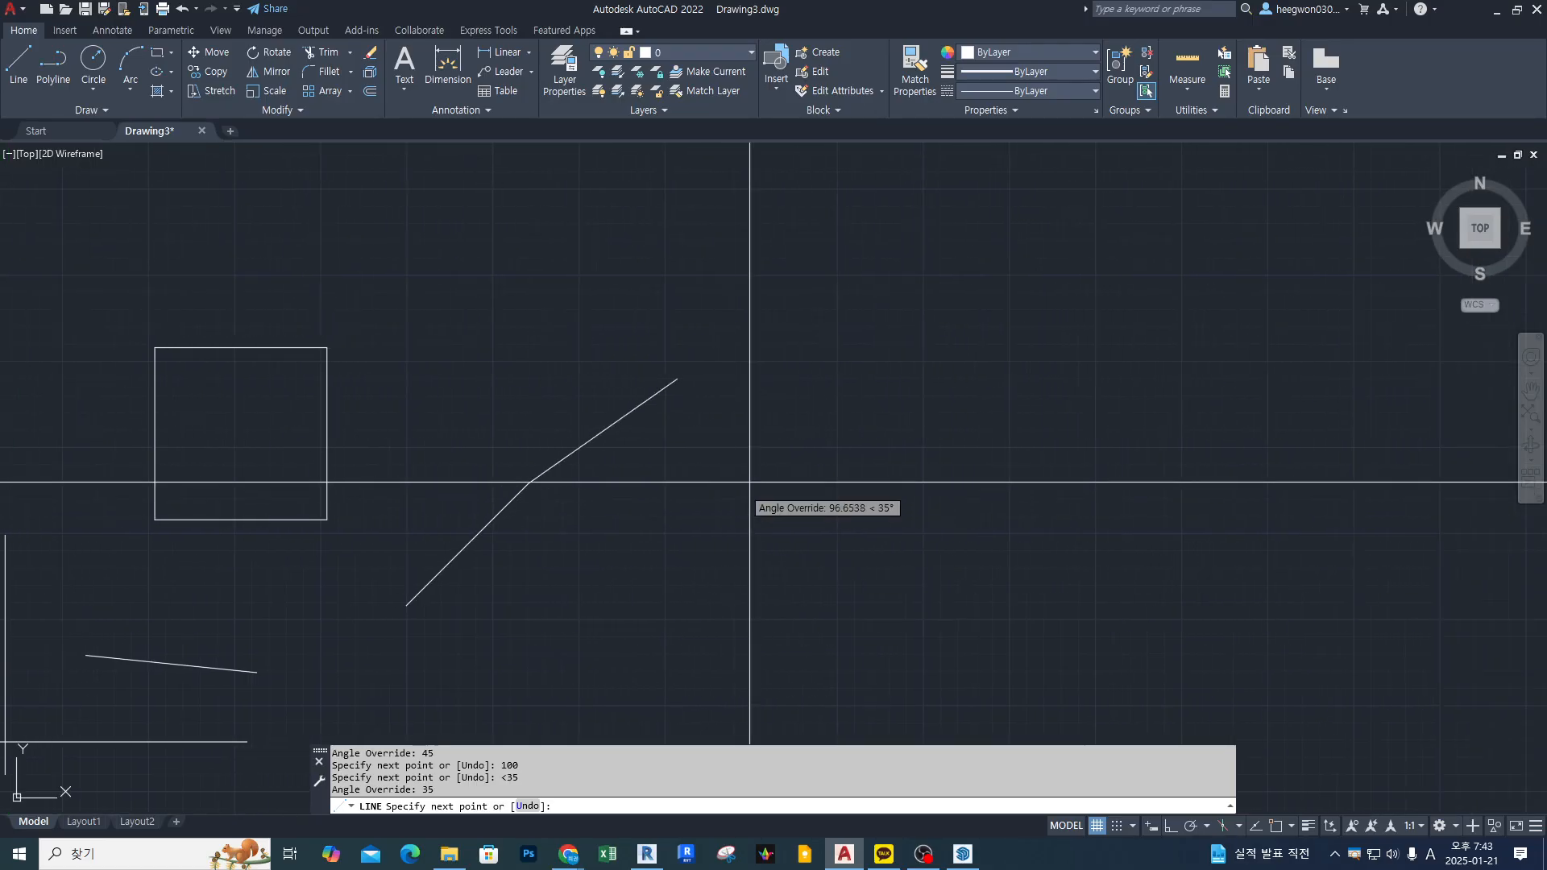
click(937, 356)
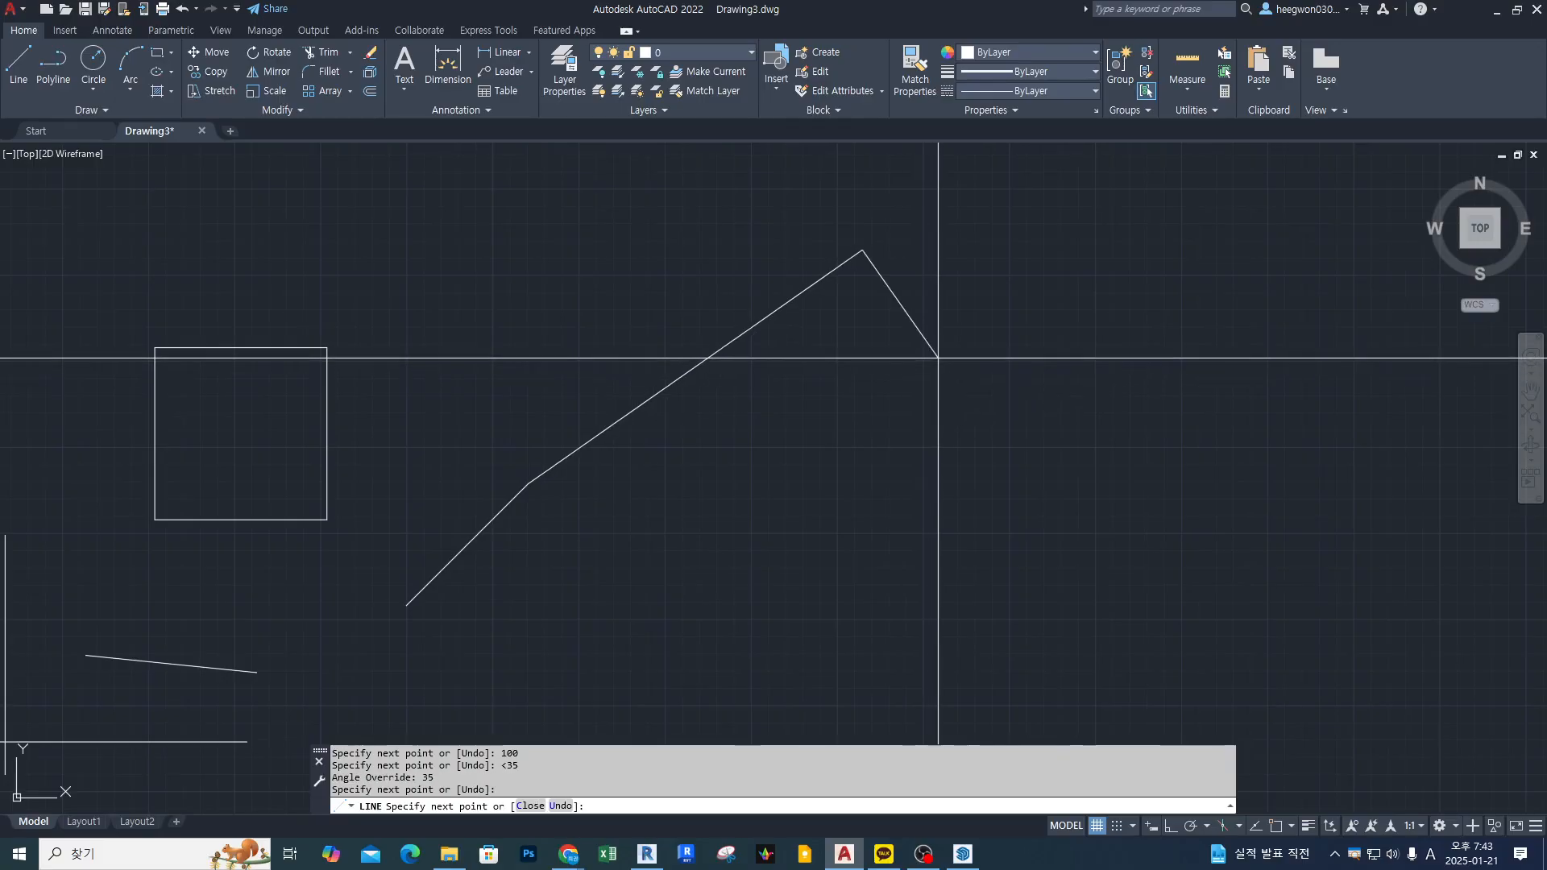
middle_drag(857, 384, 878, 415)
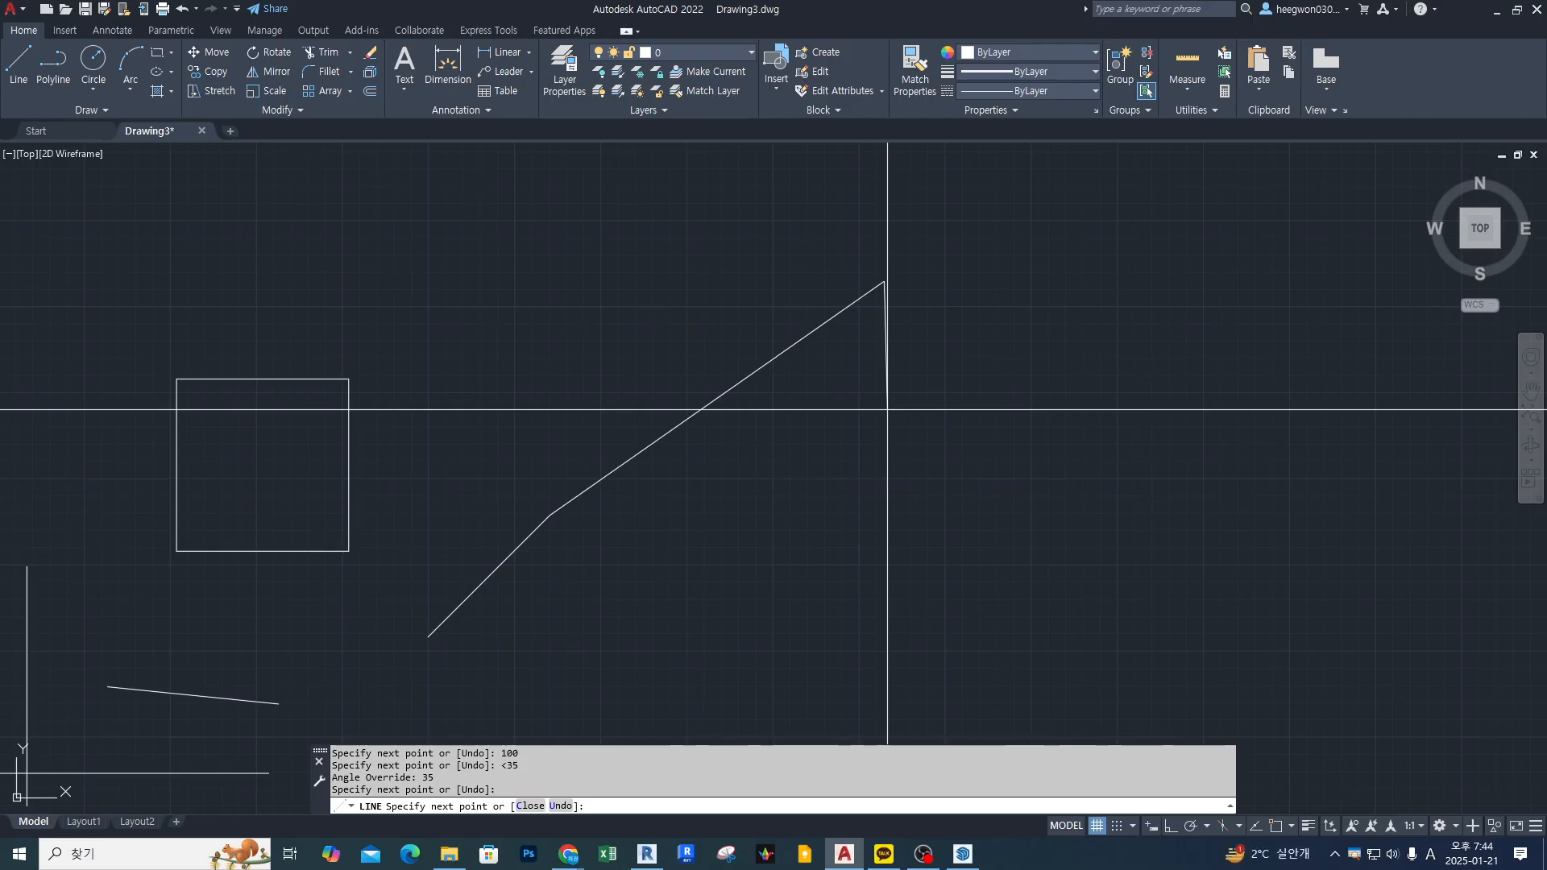
key(Escape)
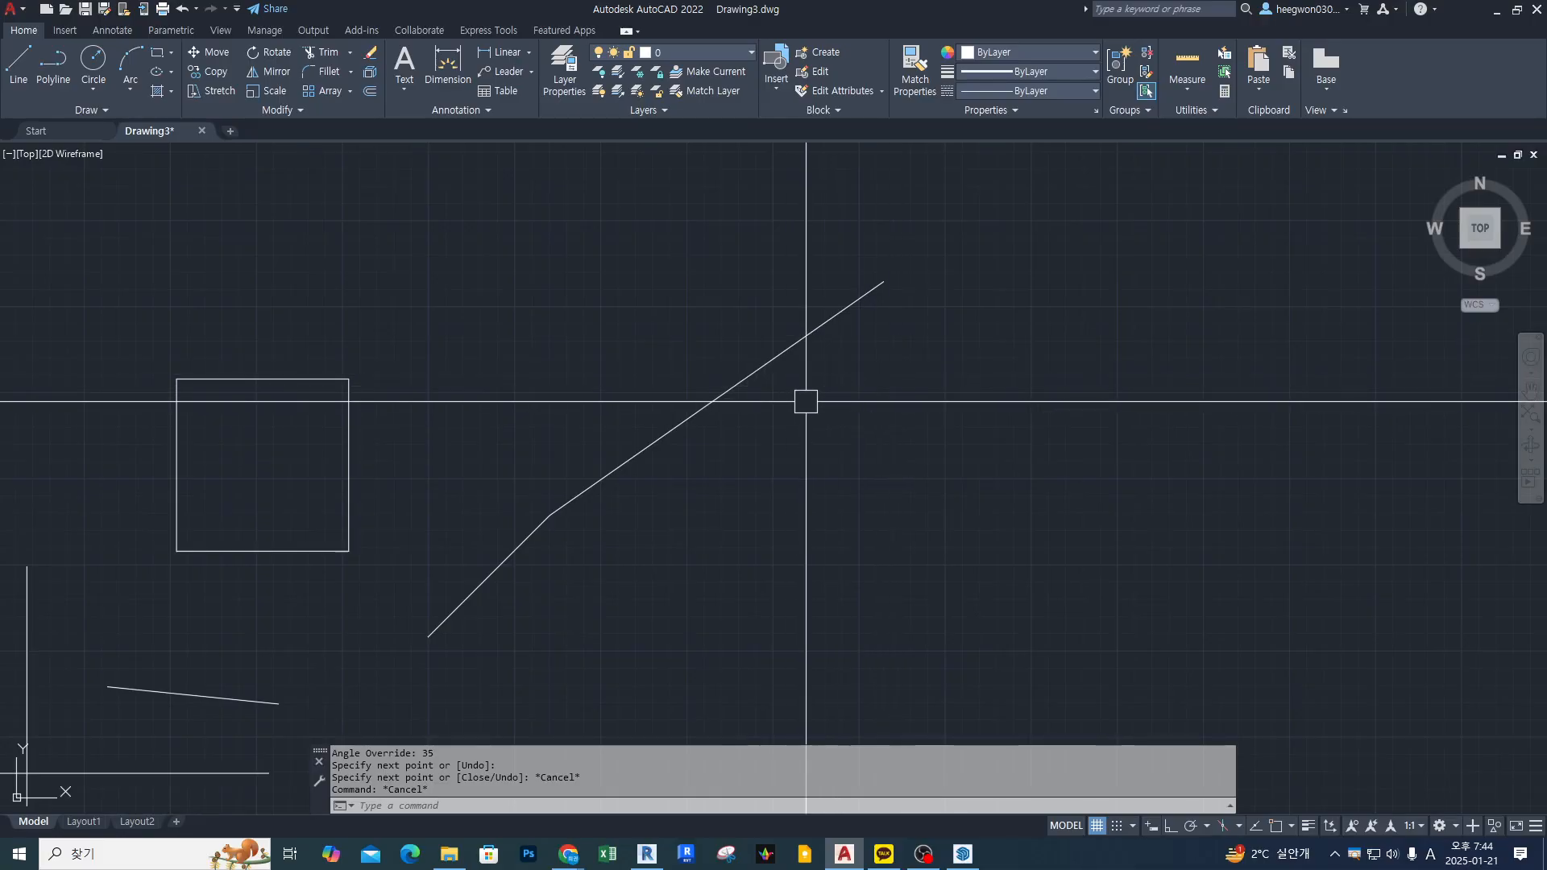
middle_drag(868, 496, 804, 480)
scroll(818, 481, down, 2)
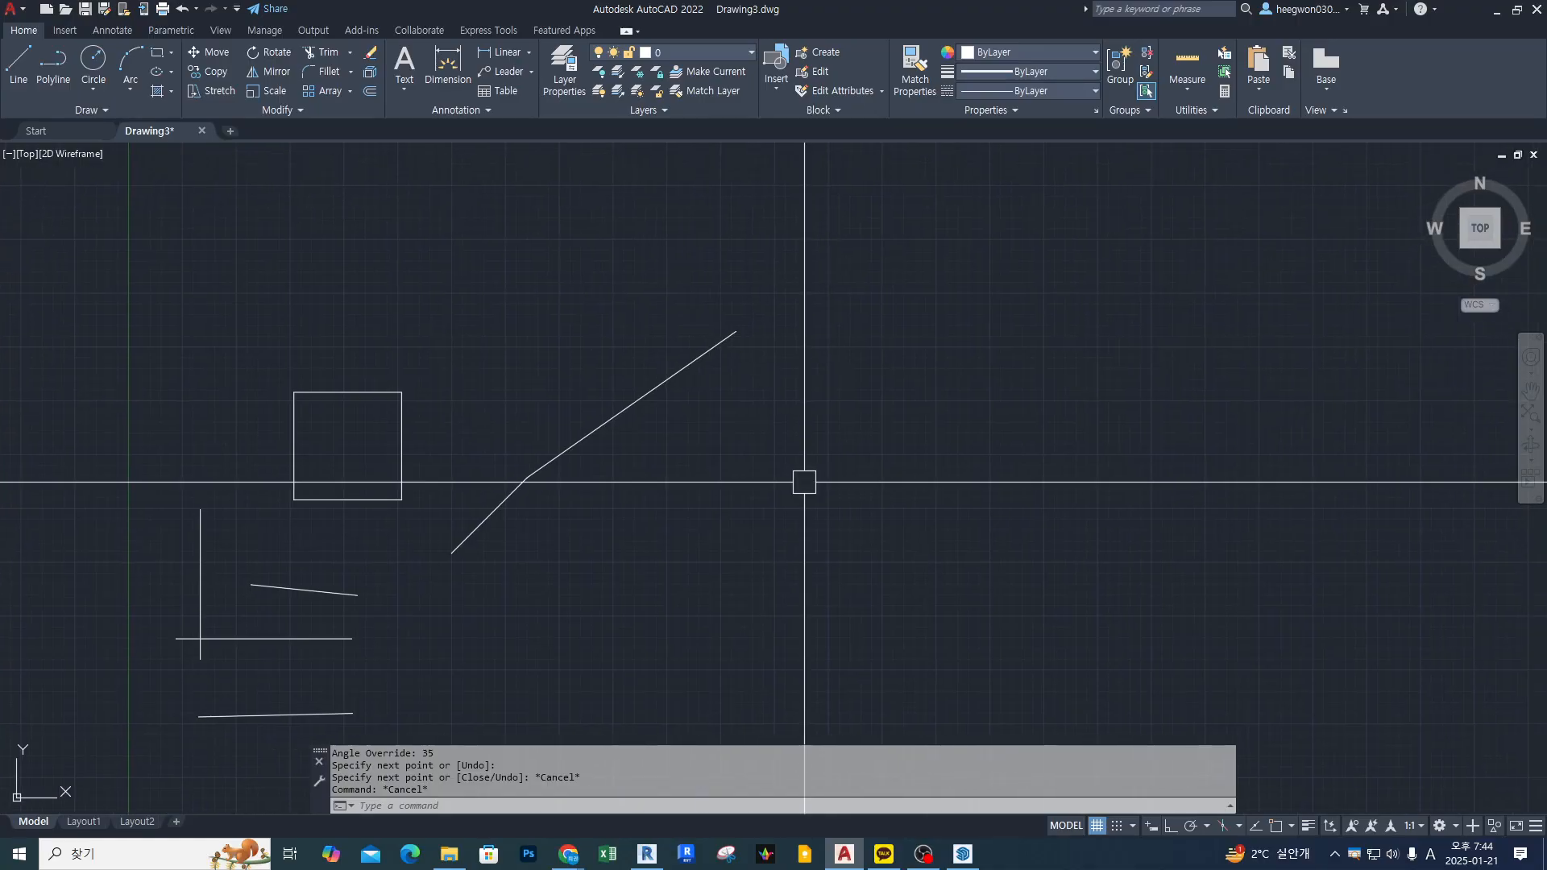
text(l)
key(Return)
key(Escape)
key(Escape)
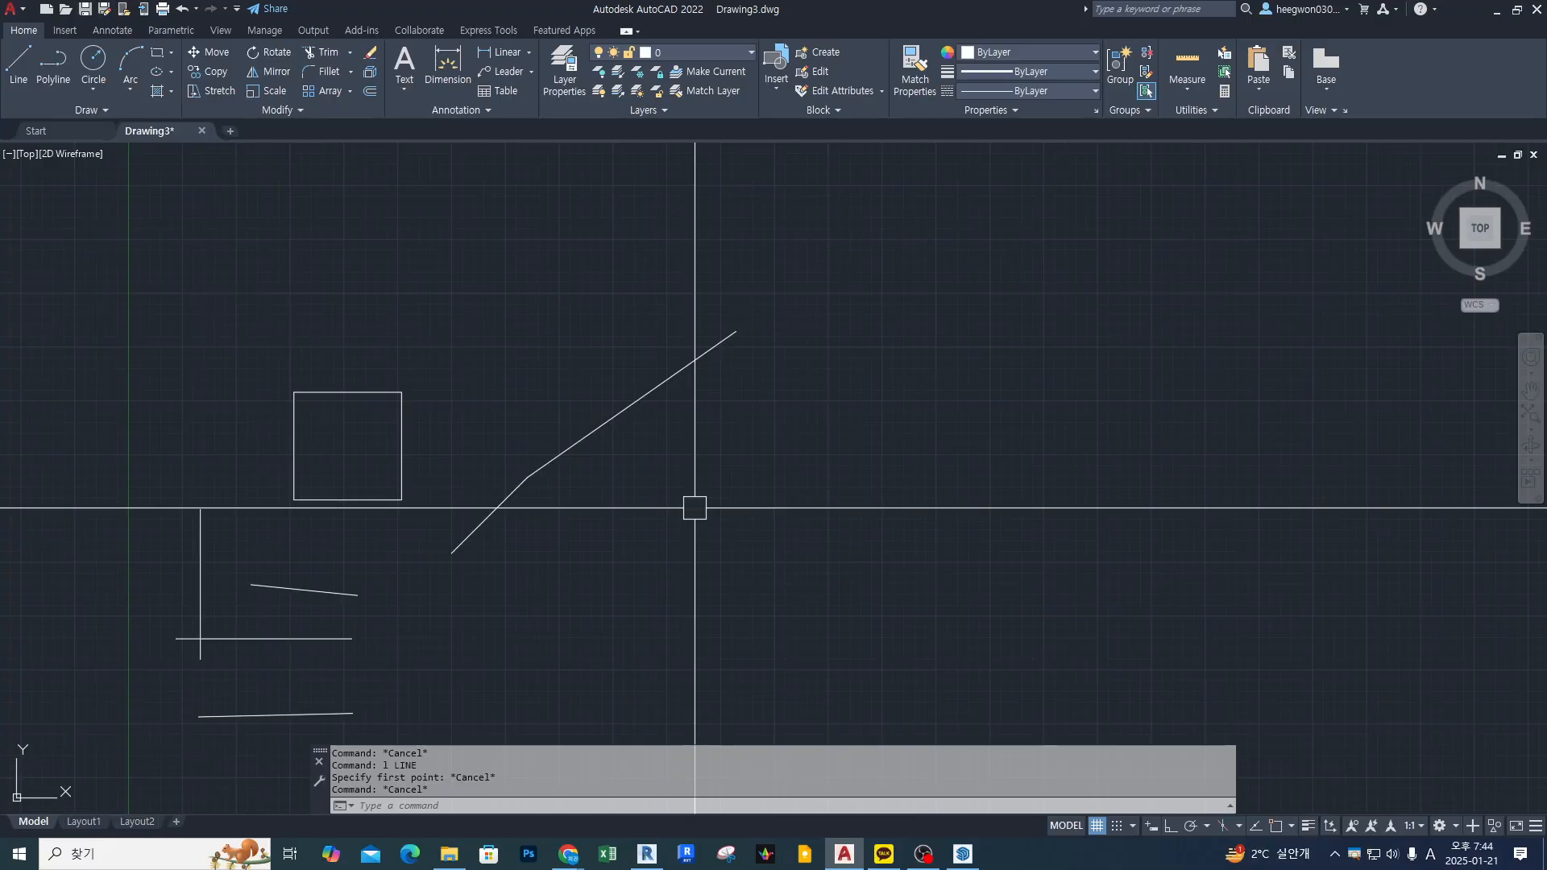
Start a new line from a free point to the right of the 45-degree segment, below the 35-degree one.
text(l)
key(Return)
click(626, 537)
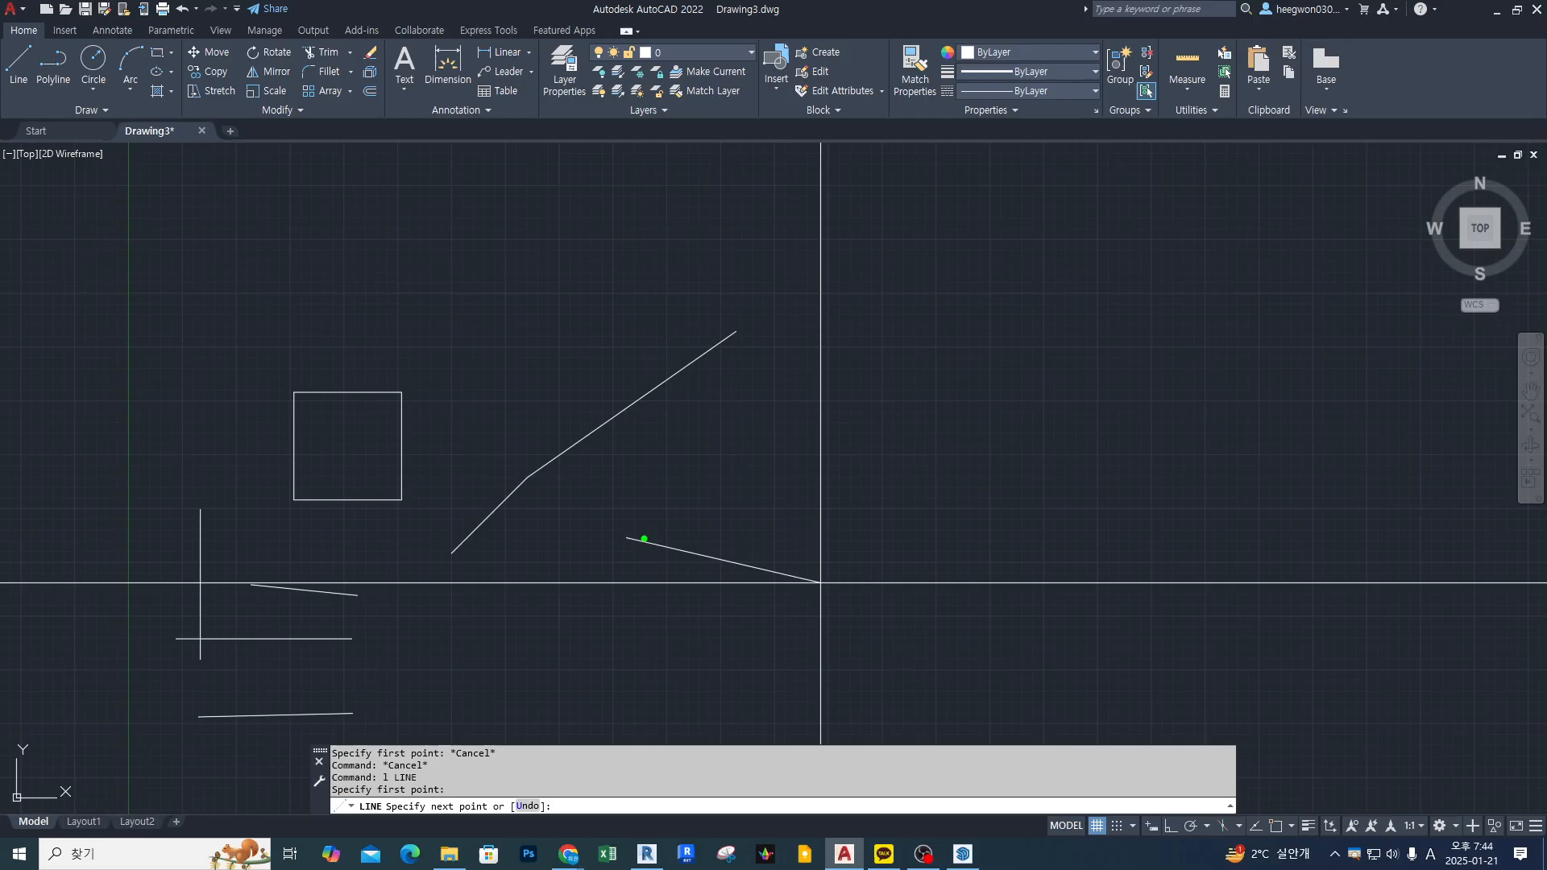
mouse_move(644, 538)
mouse_down()
mouse_move(885, 534)
mouse_move(859, 547)
mouse_move(880, 427)
mouse_move(888, 443)
mouse_up()
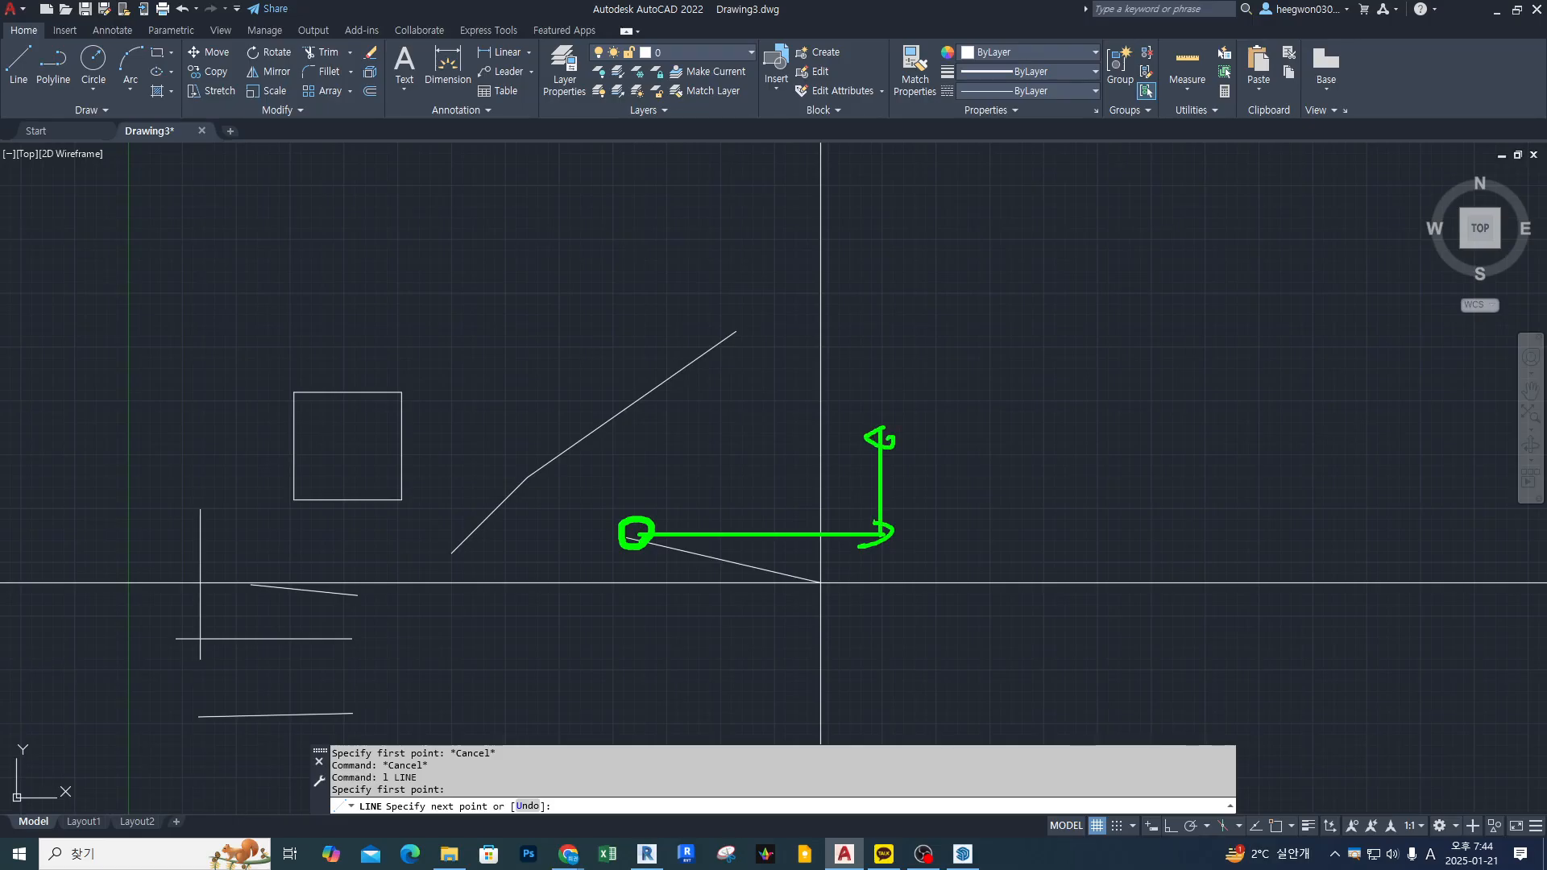
drag(882, 526, 887, 541)
mouse_move(889, 430)
mouse_down()
mouse_move(861, 445)
mouse_move(915, 457)
mouse_up()
drag(928, 432, 948, 448)
mouse_move(637, 532)
mouse_down()
mouse_move(859, 443)
mouse_move(852, 463)
mouse_up()
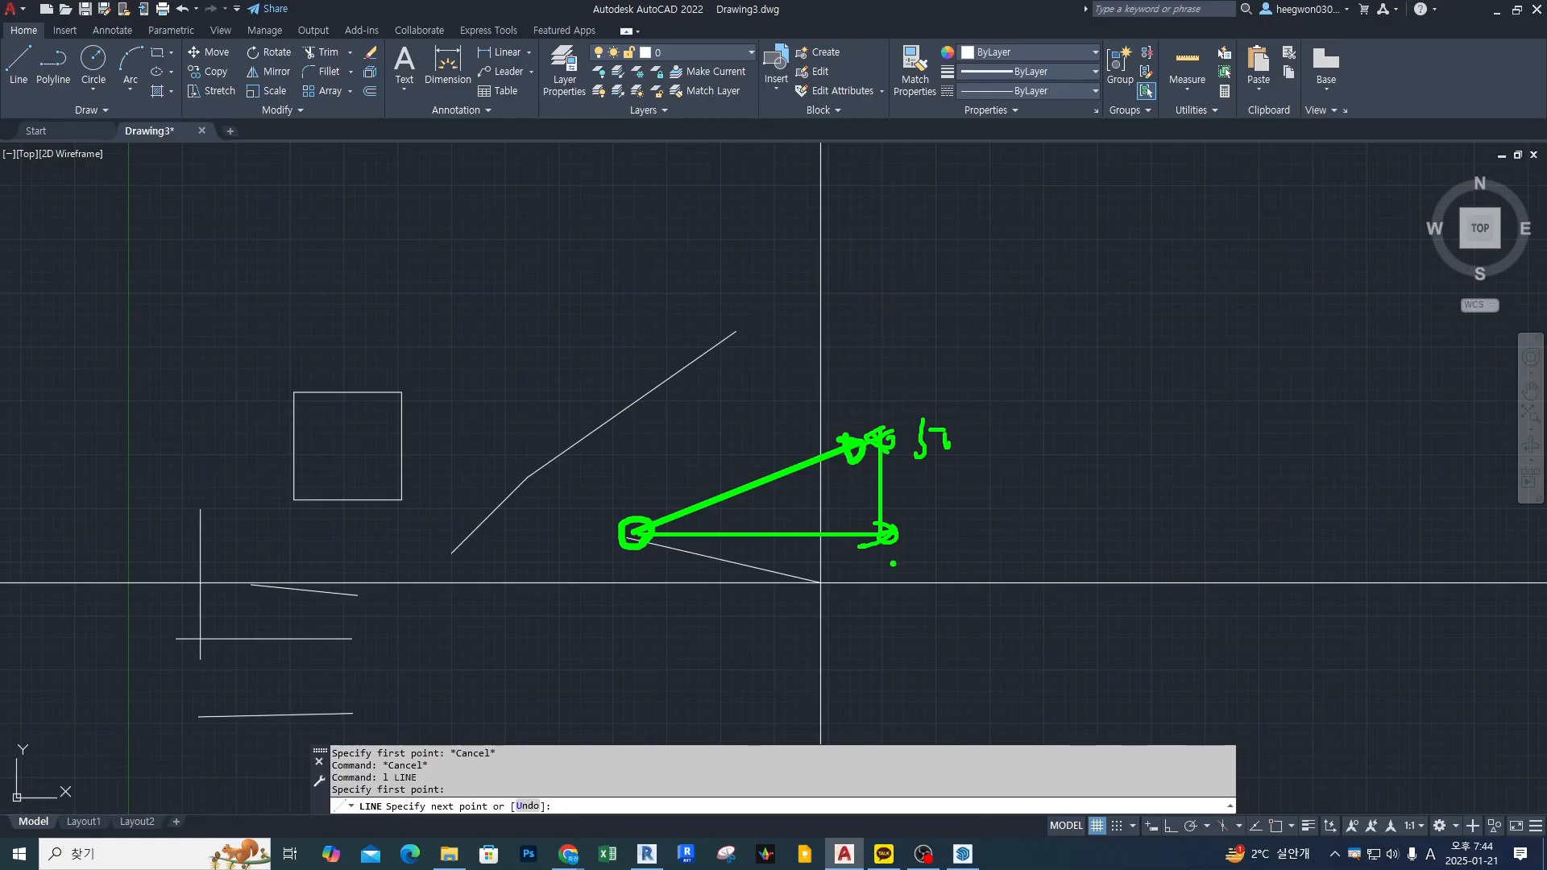
mouse_move(1003, 286)
mouse_down()
mouse_move(999, 330)
mouse_move(1013, 316)
mouse_move(1037, 335)
mouse_up()
drag(1065, 282, 1084, 326)
drag(1102, 285, 1083, 329)
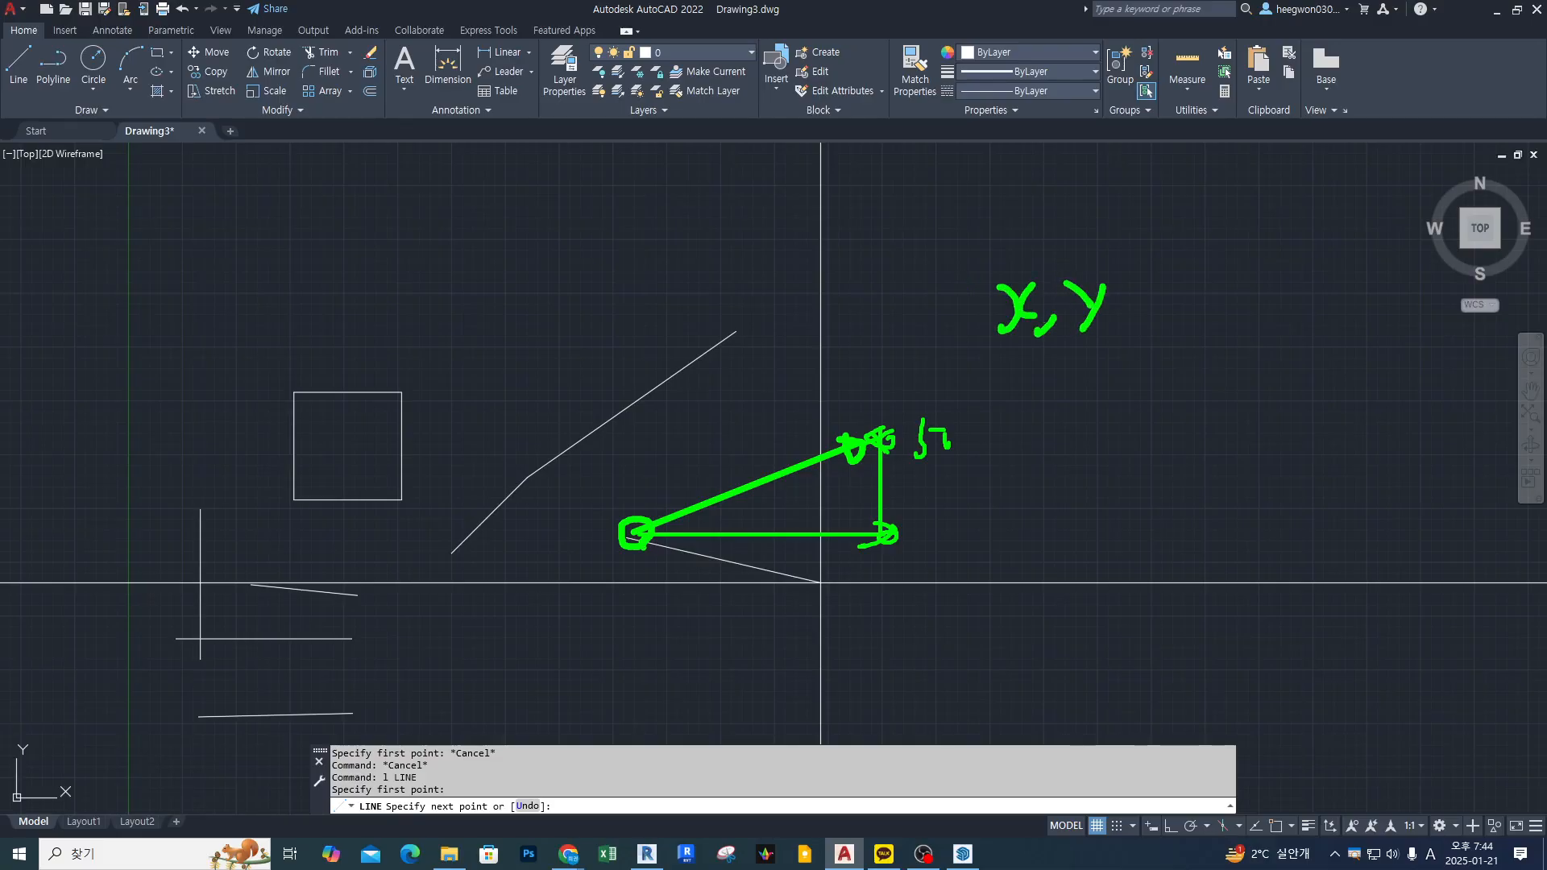
drag(644, 551, 635, 509)
drag(983, 349, 1094, 351)
mouse_move(958, 295)
mouse_down()
mouse_move(961, 321)
mouse_move(927, 299)
mouse_move(973, 322)
mouse_move(955, 353)
mouse_move(1120, 363)
mouse_up()
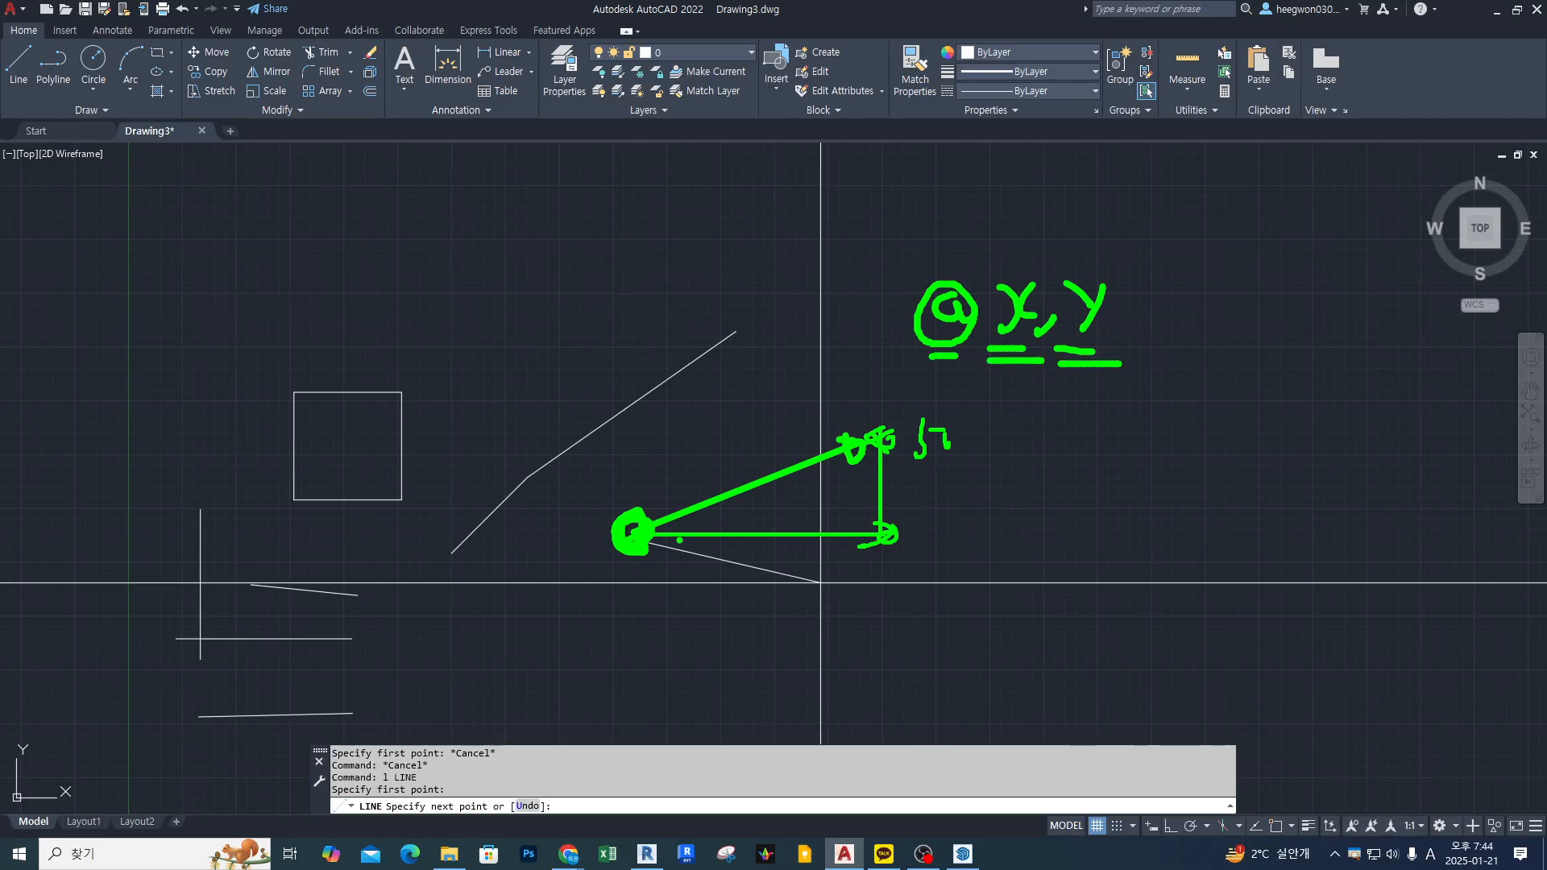
mouse_move(633, 557)
mouse_down()
mouse_move(905, 554)
mouse_move(911, 427)
mouse_move(864, 431)
mouse_move(898, 420)
mouse_up()
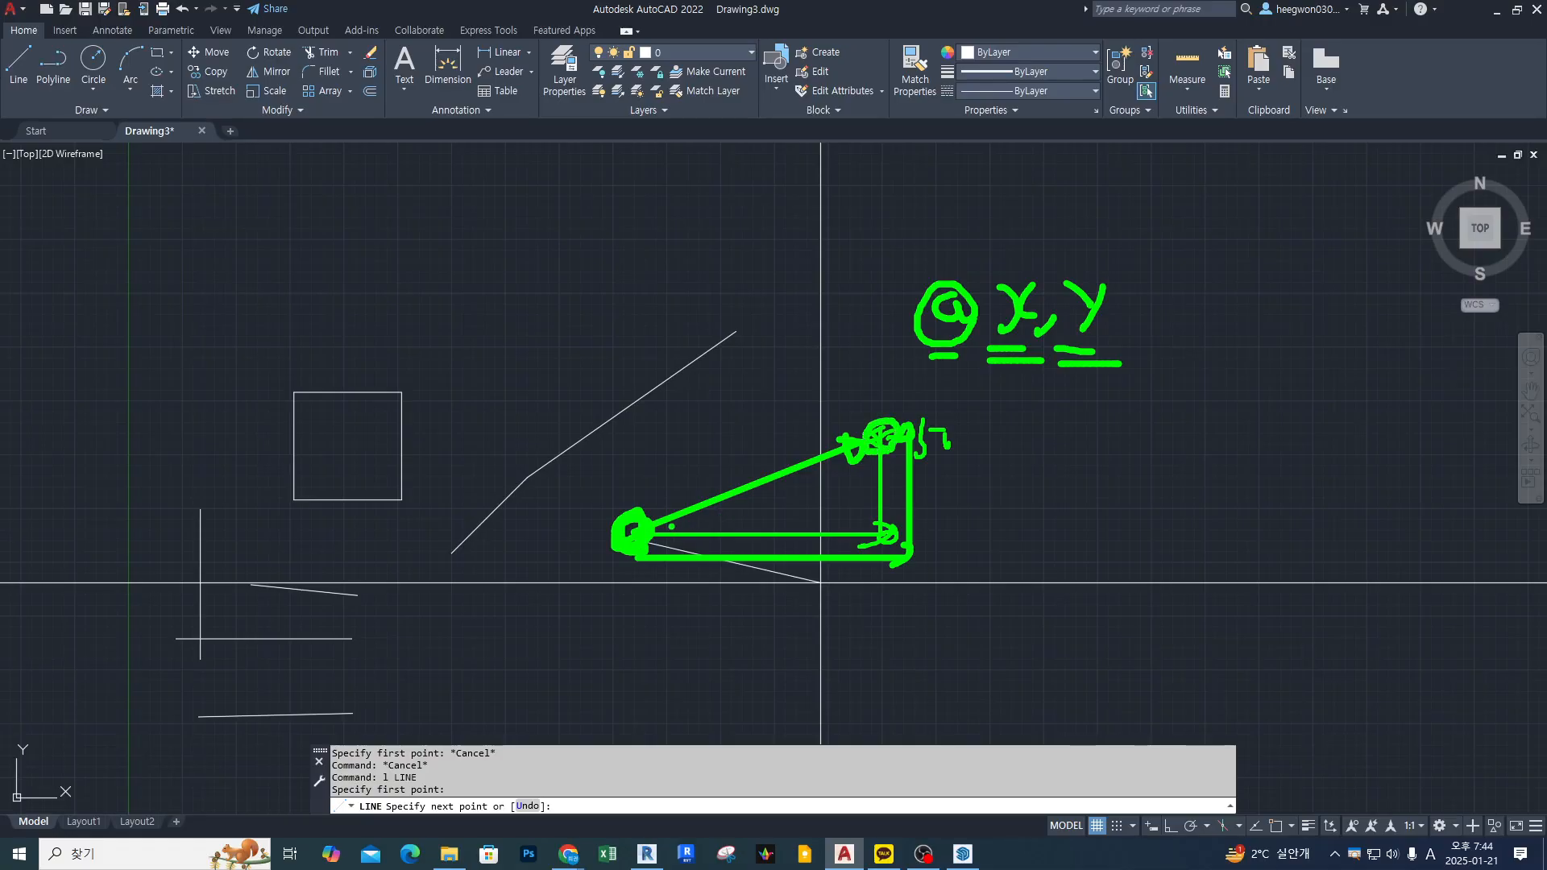
mouse_move(671, 526)
mouse_down()
mouse_move(859, 444)
mouse_move(851, 427)
mouse_up()
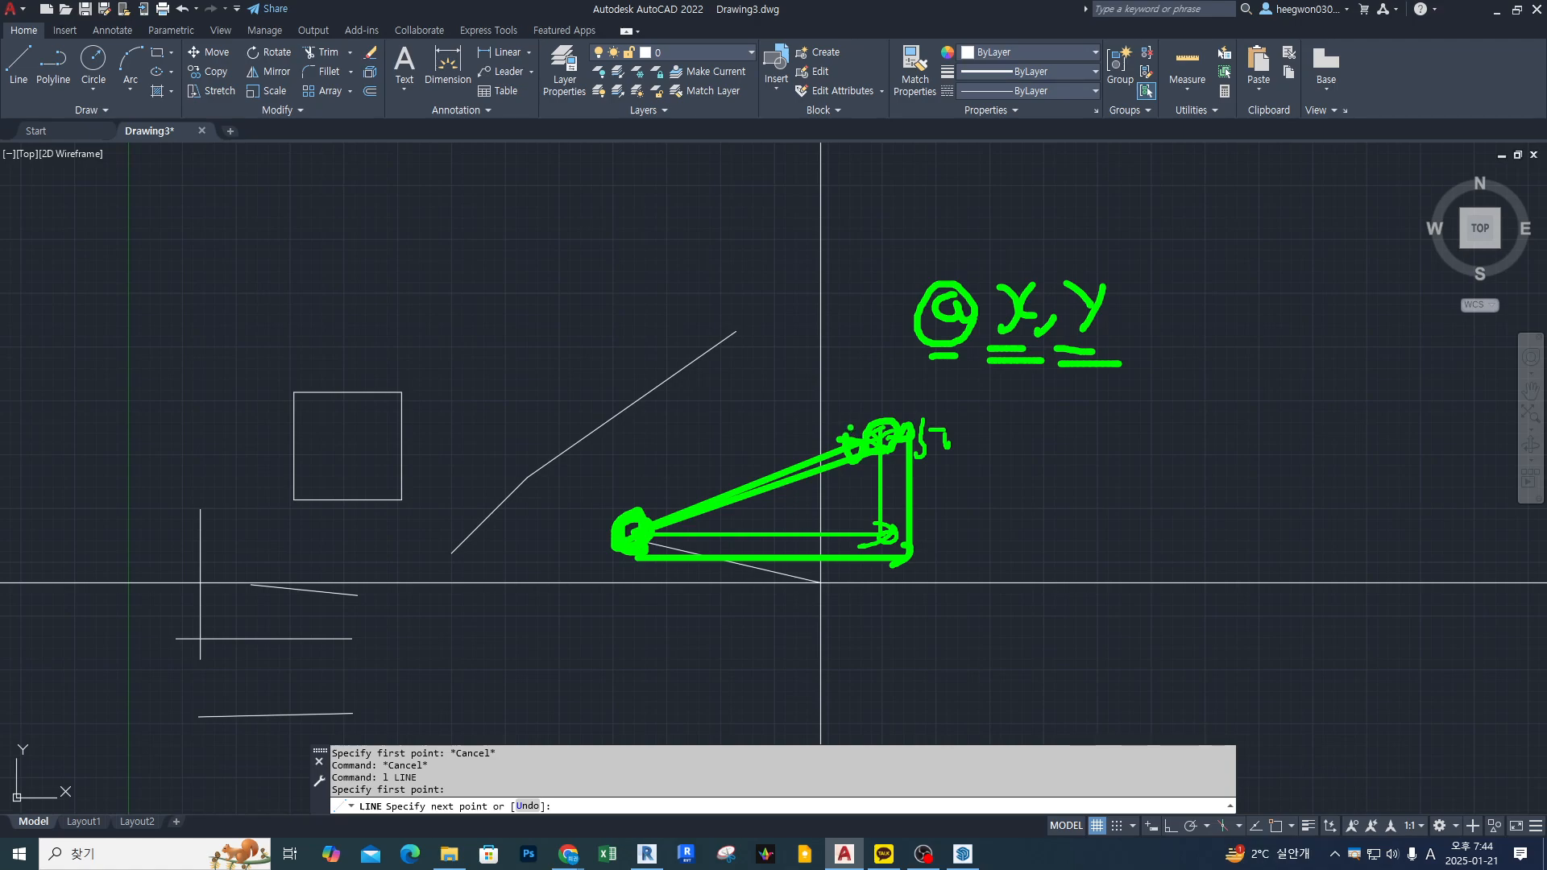
key(Escape)
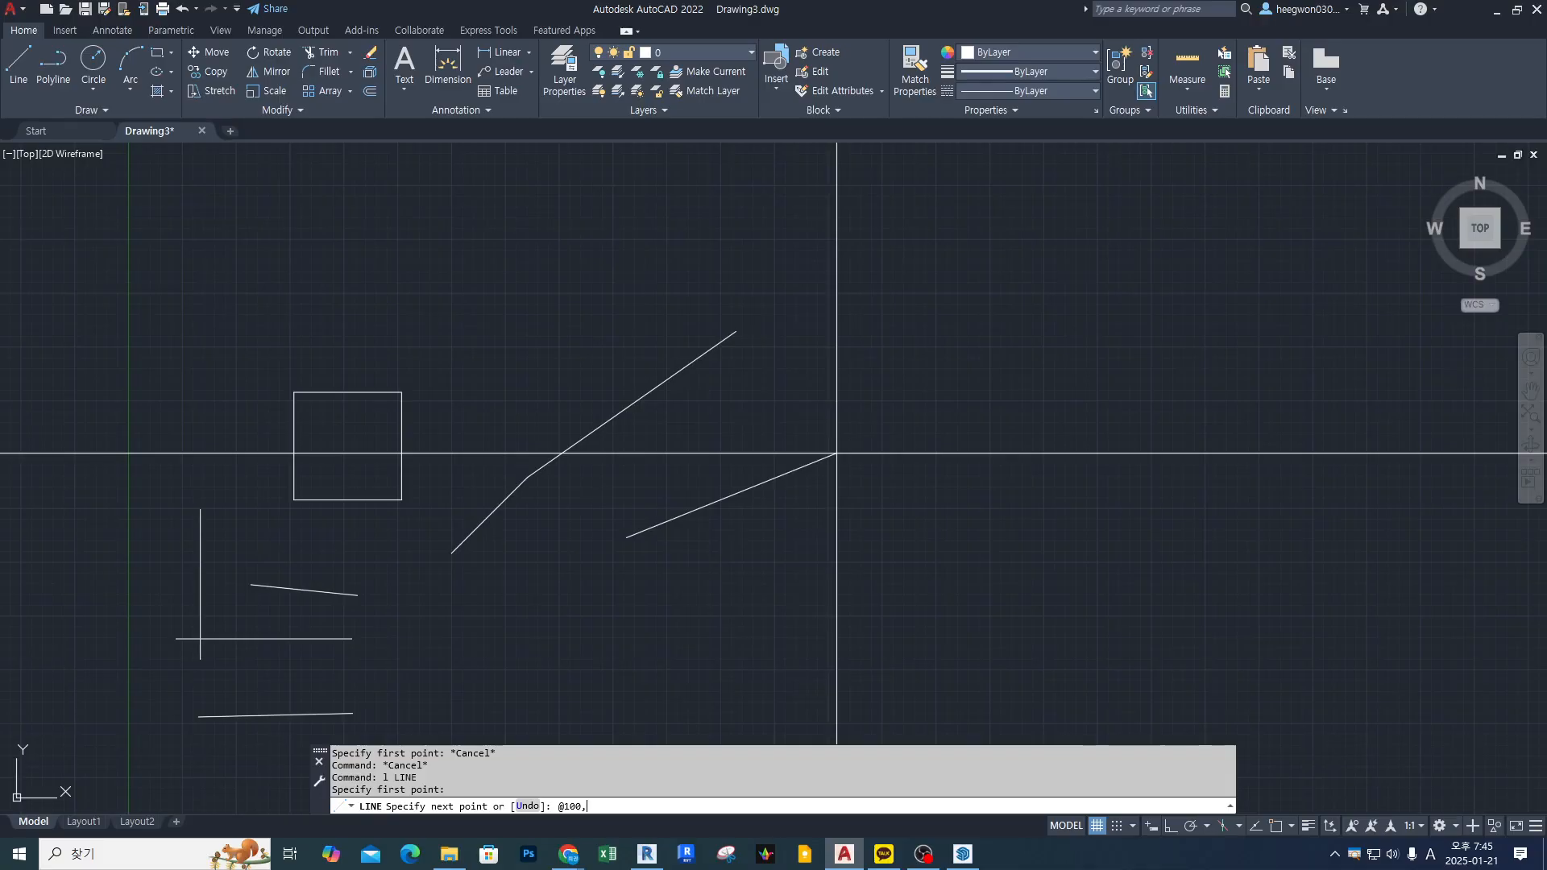
text(0)
key(Return)
scroll(836, 453, up, 6)
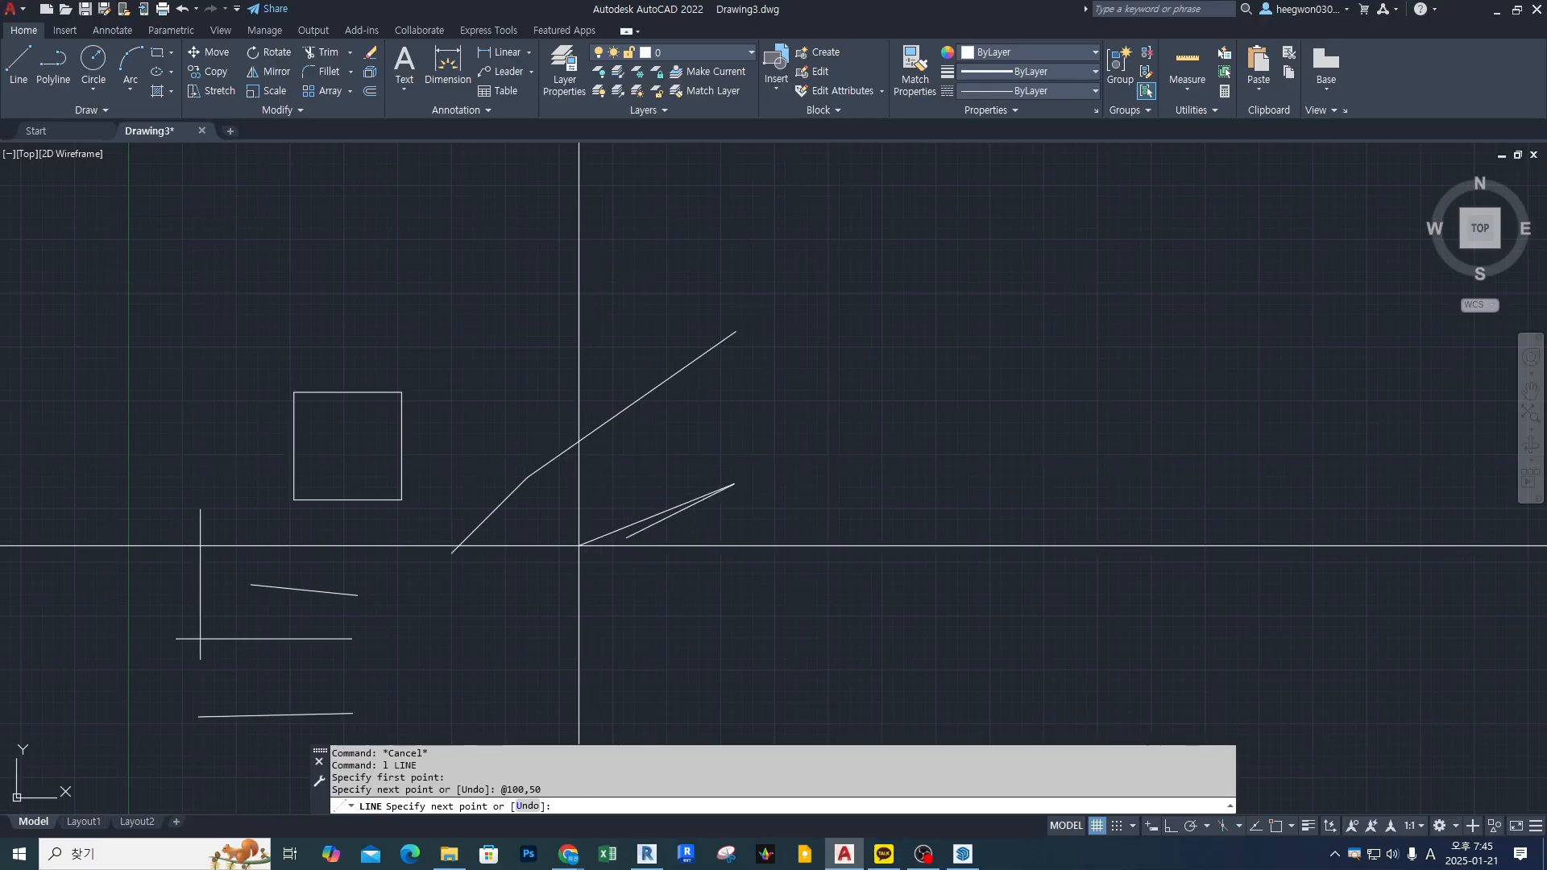
key(ctrl+2)
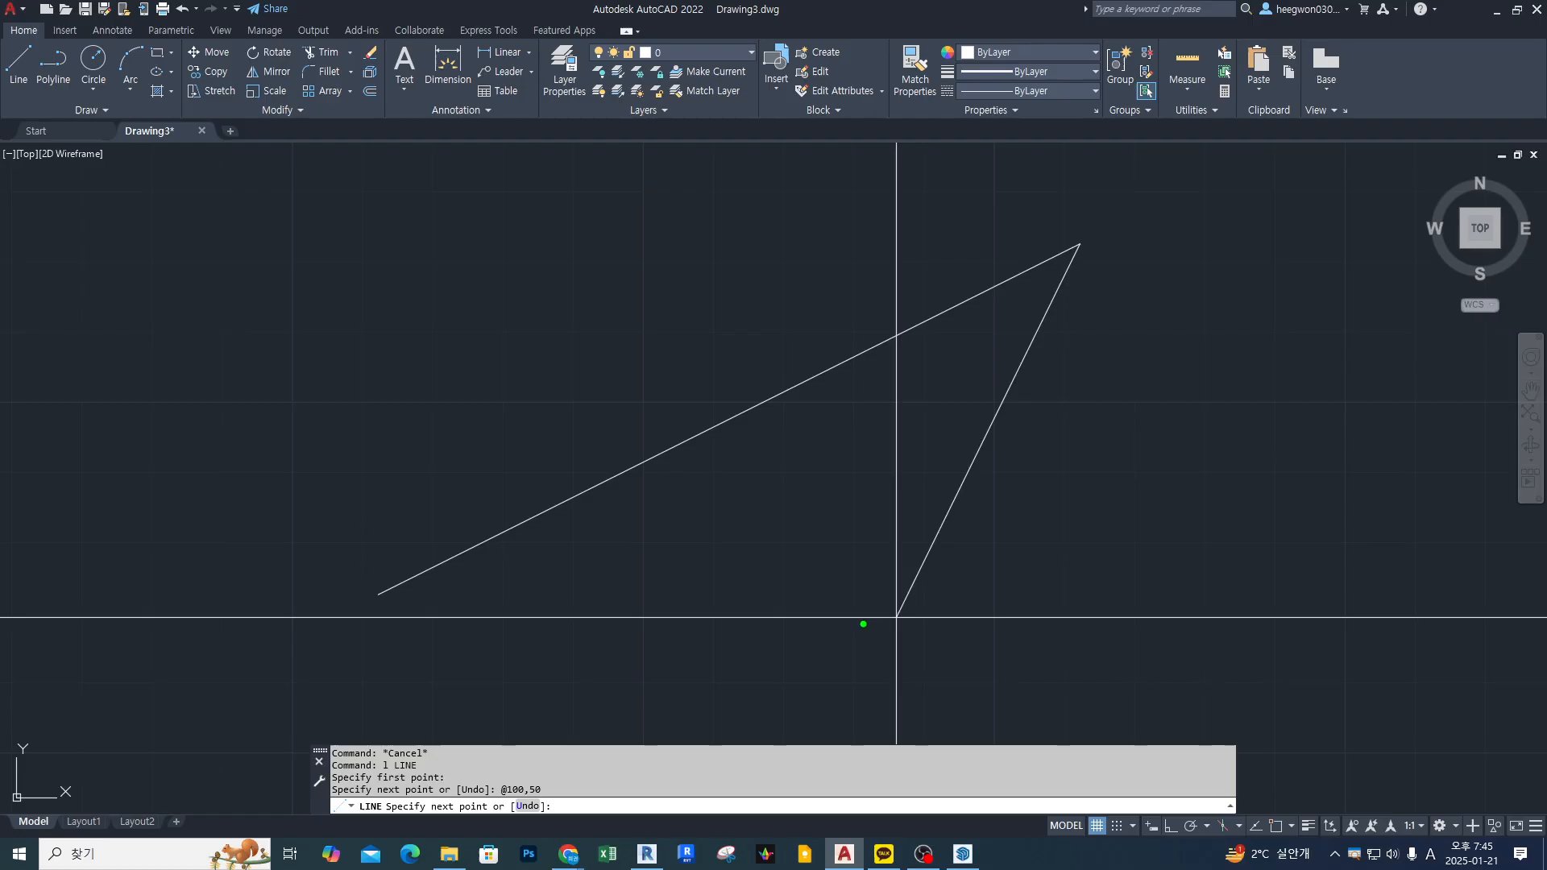
mouse_move(397, 595)
mouse_down()
mouse_move(360, 590)
mouse_move(1069, 594)
mouse_up()
mouse_move(1062, 569)
mouse_down()
mouse_move(1059, 604)
mouse_move(1104, 366)
mouse_move(1077, 250)
mouse_up()
mouse_move(1077, 254)
mouse_down()
mouse_move(1057, 269)
mouse_move(1104, 255)
mouse_move(1076, 251)
mouse_up()
key(Escape)
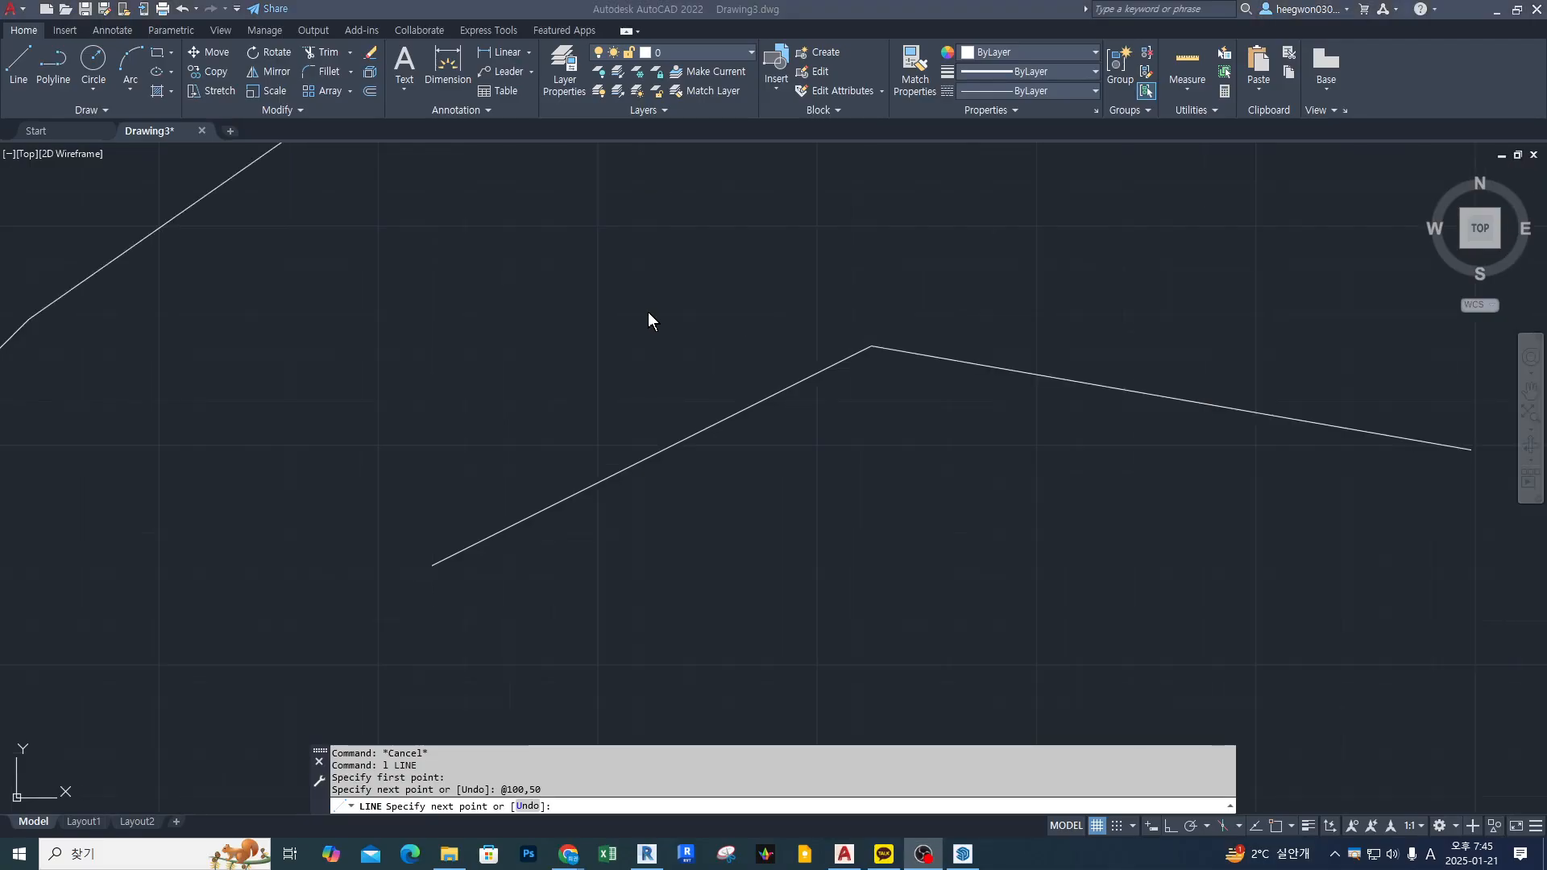
click(648, 315)
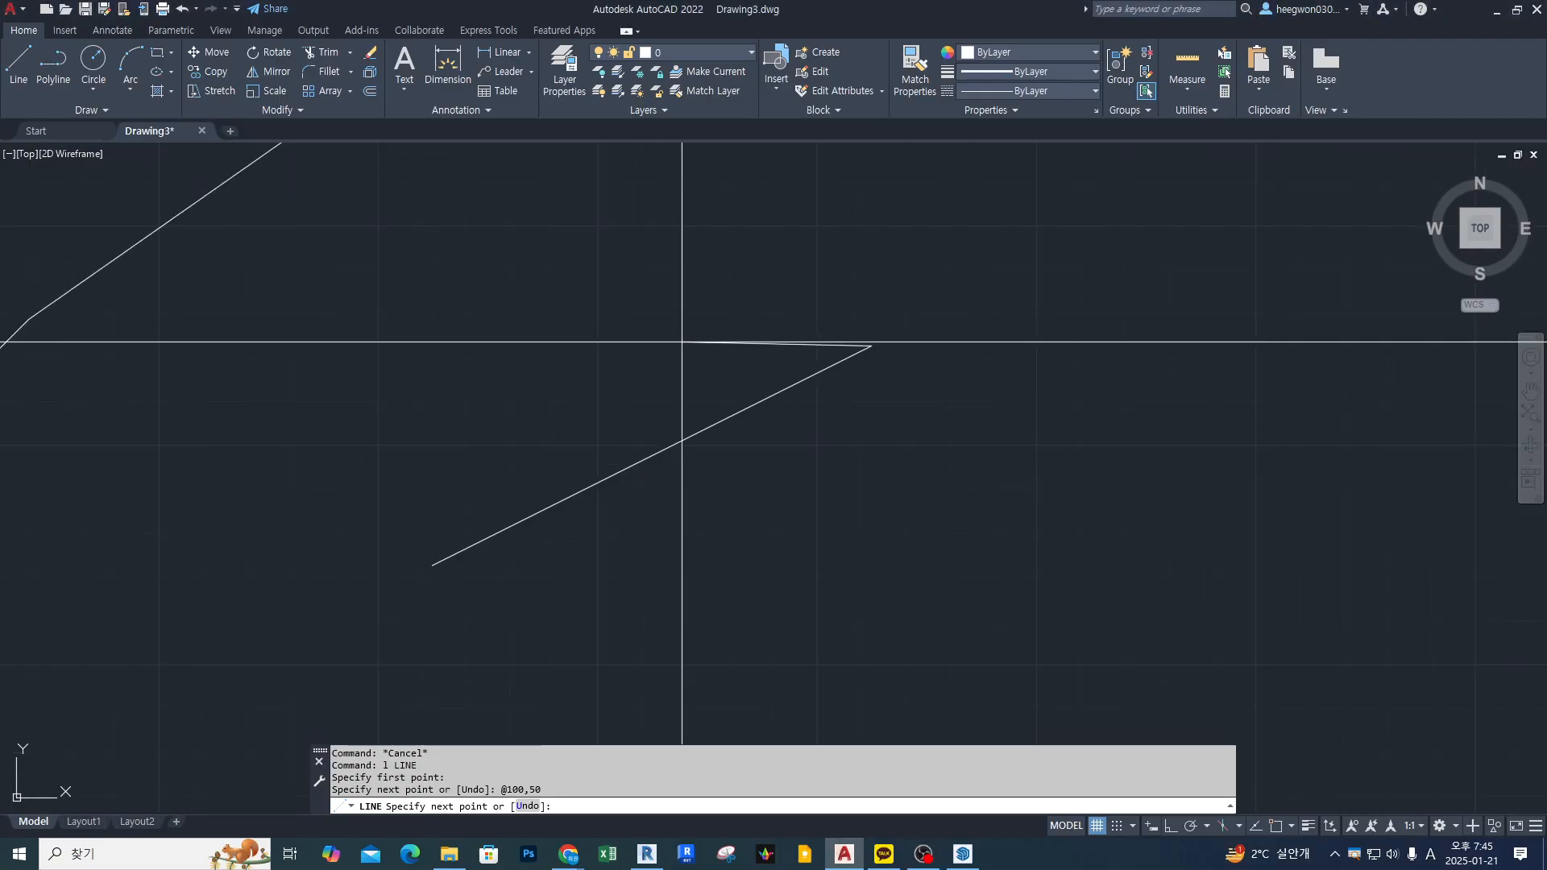
End the line after the single relative-coordinate segment and leave nothing selected.
key(Escape)
key(Escape)
middle_drag(904, 436, 744, 489)
click(773, 482)
click(797, 524)
key(Escape)
key(Escape)
key(Escape)
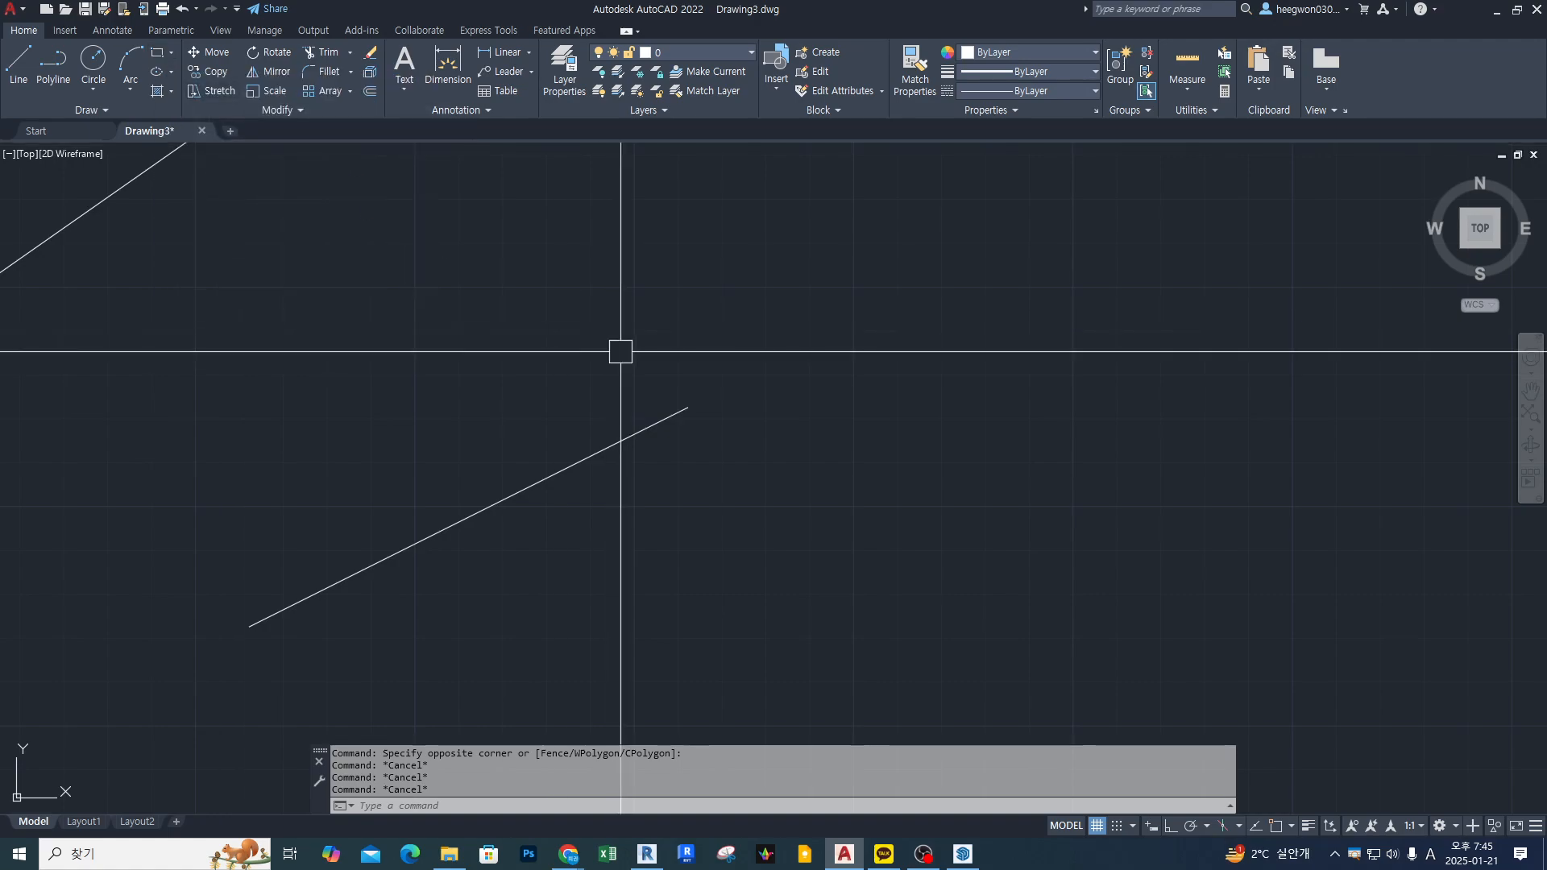
text(t)
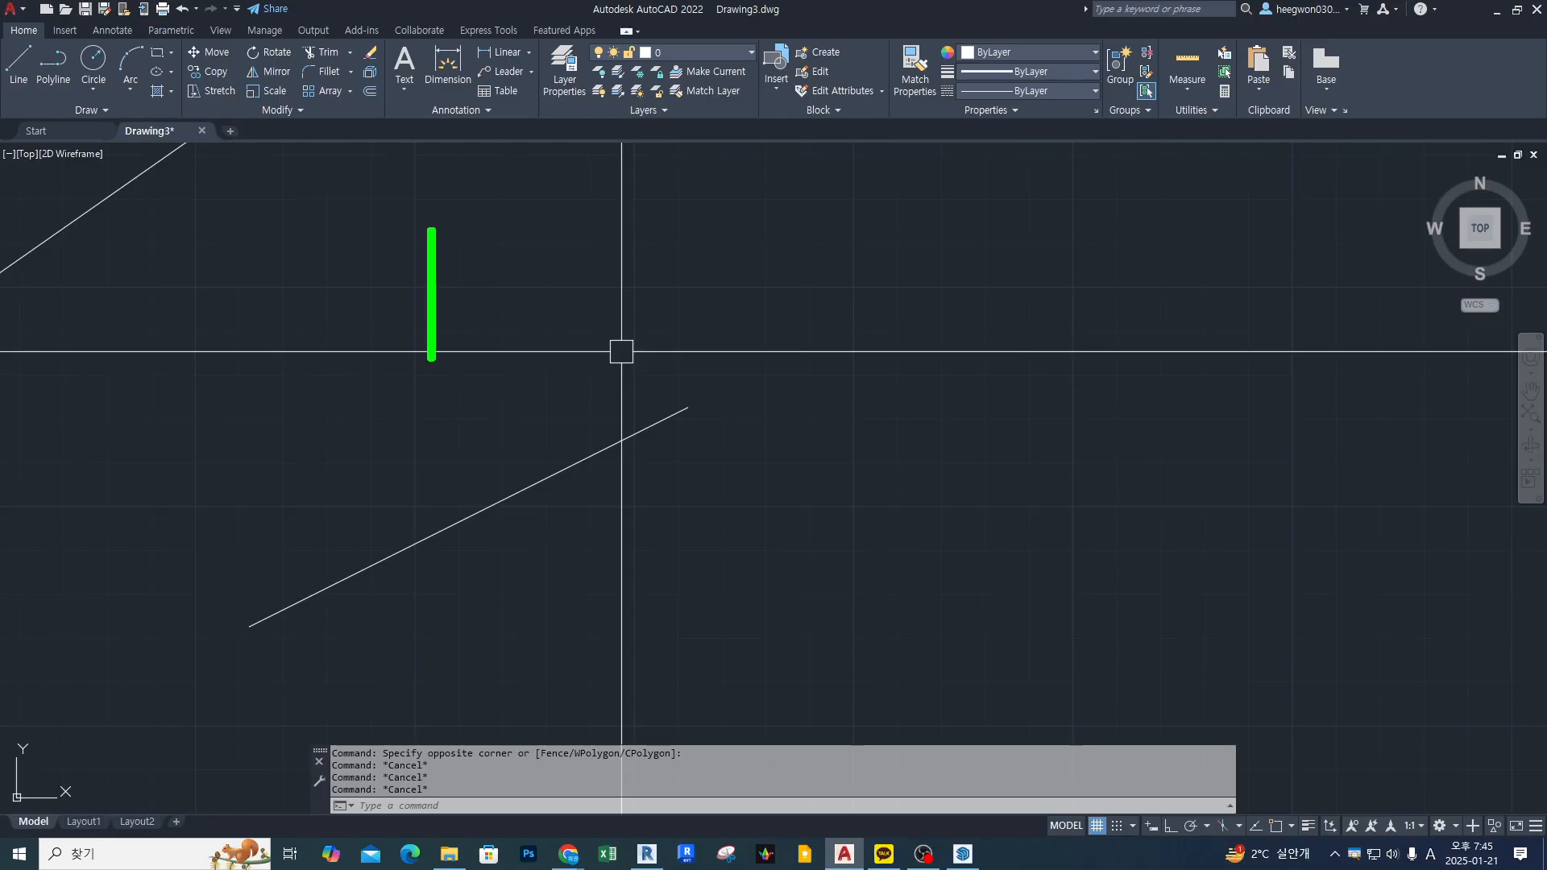
text(re)
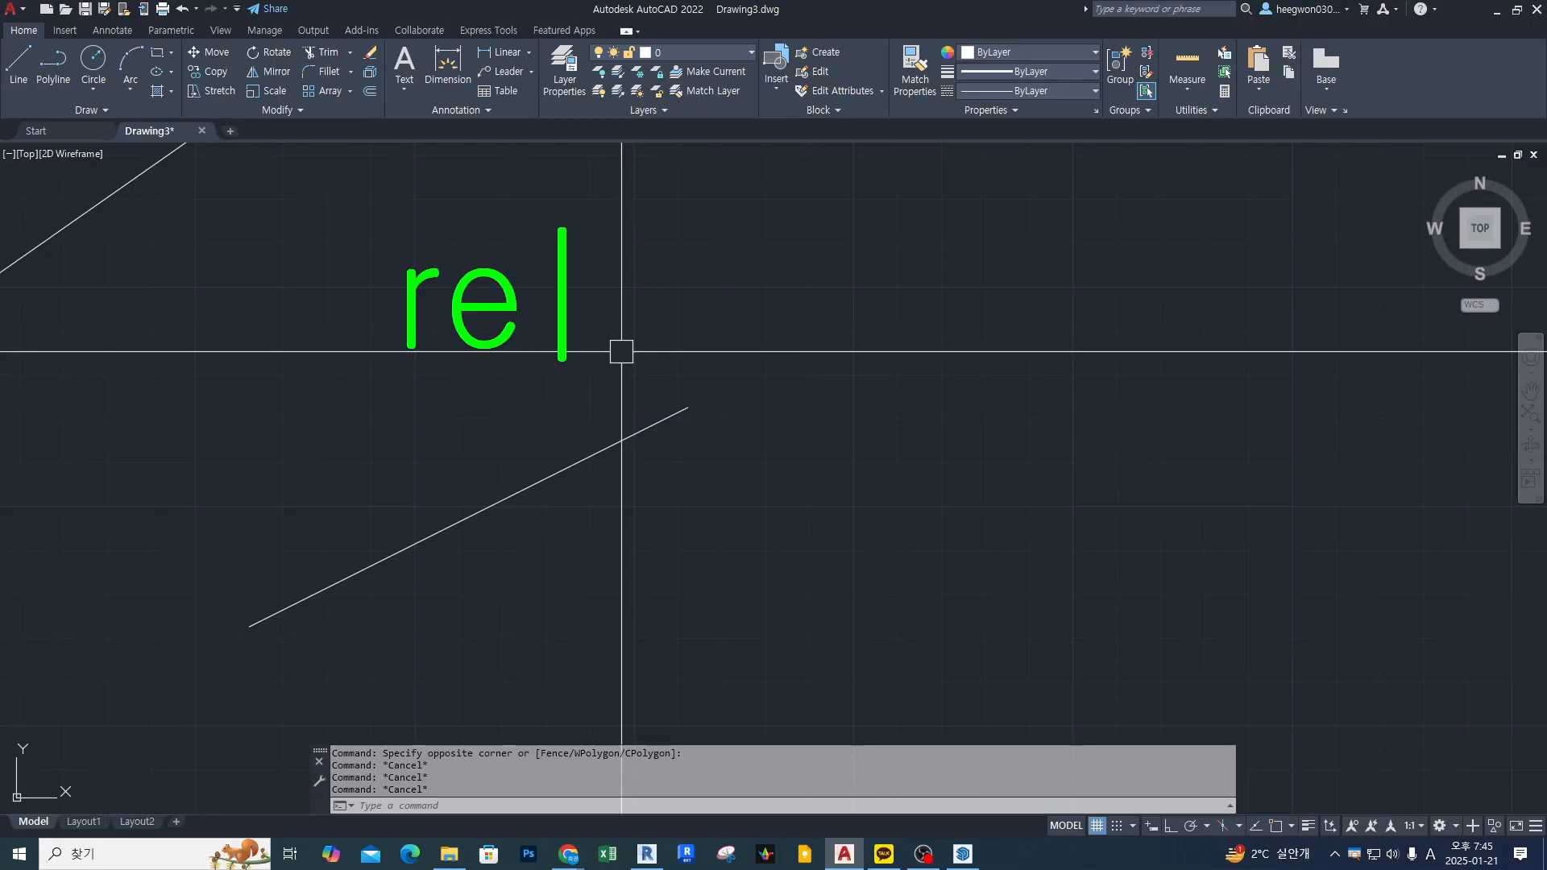
text(ct)
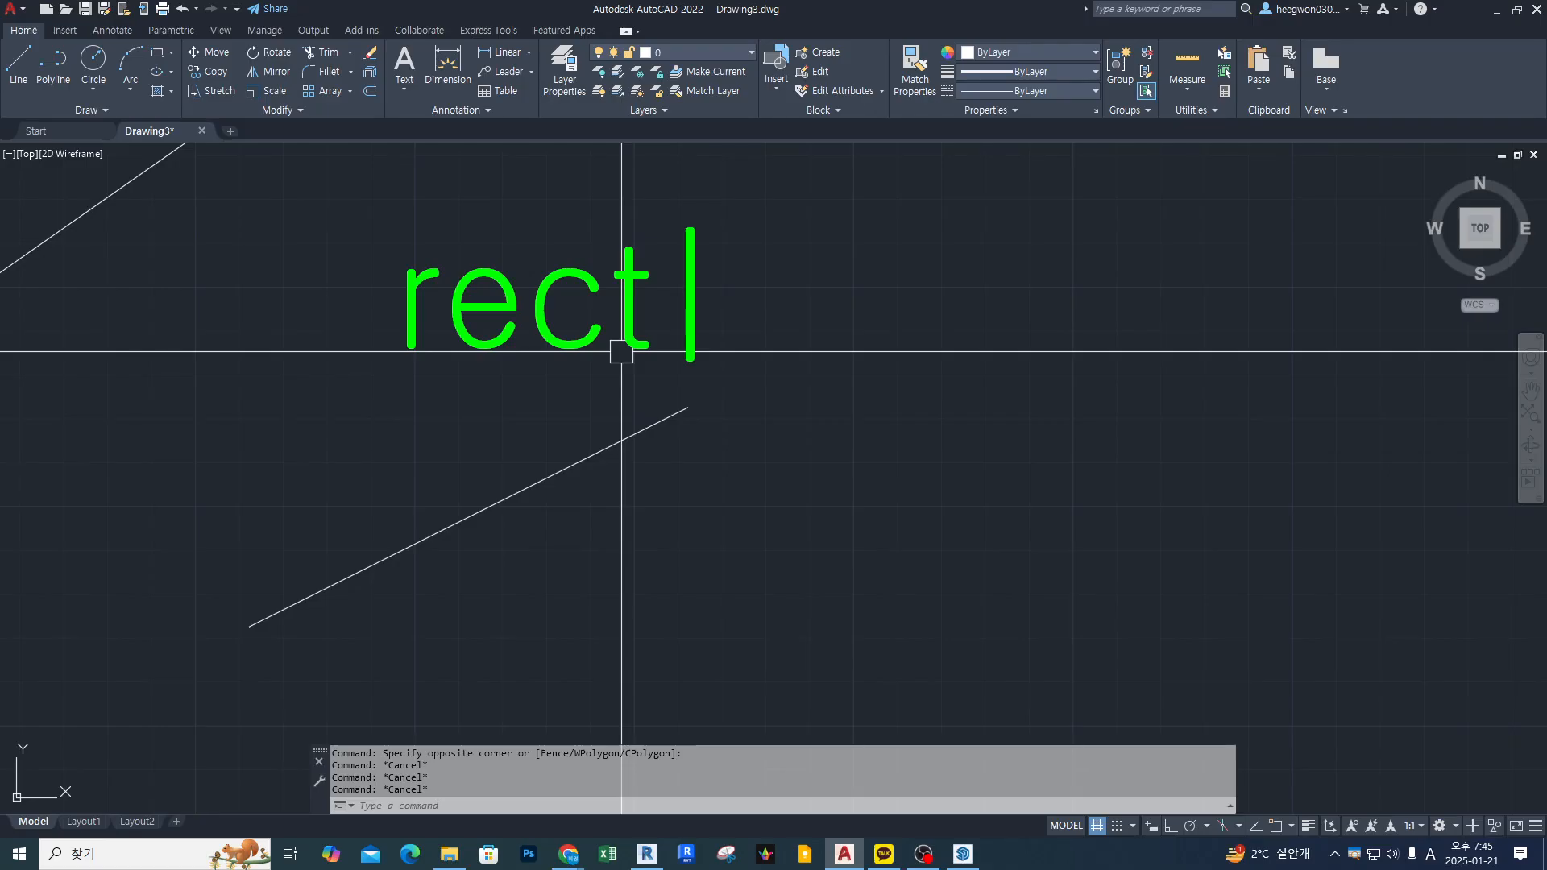
text(ang)
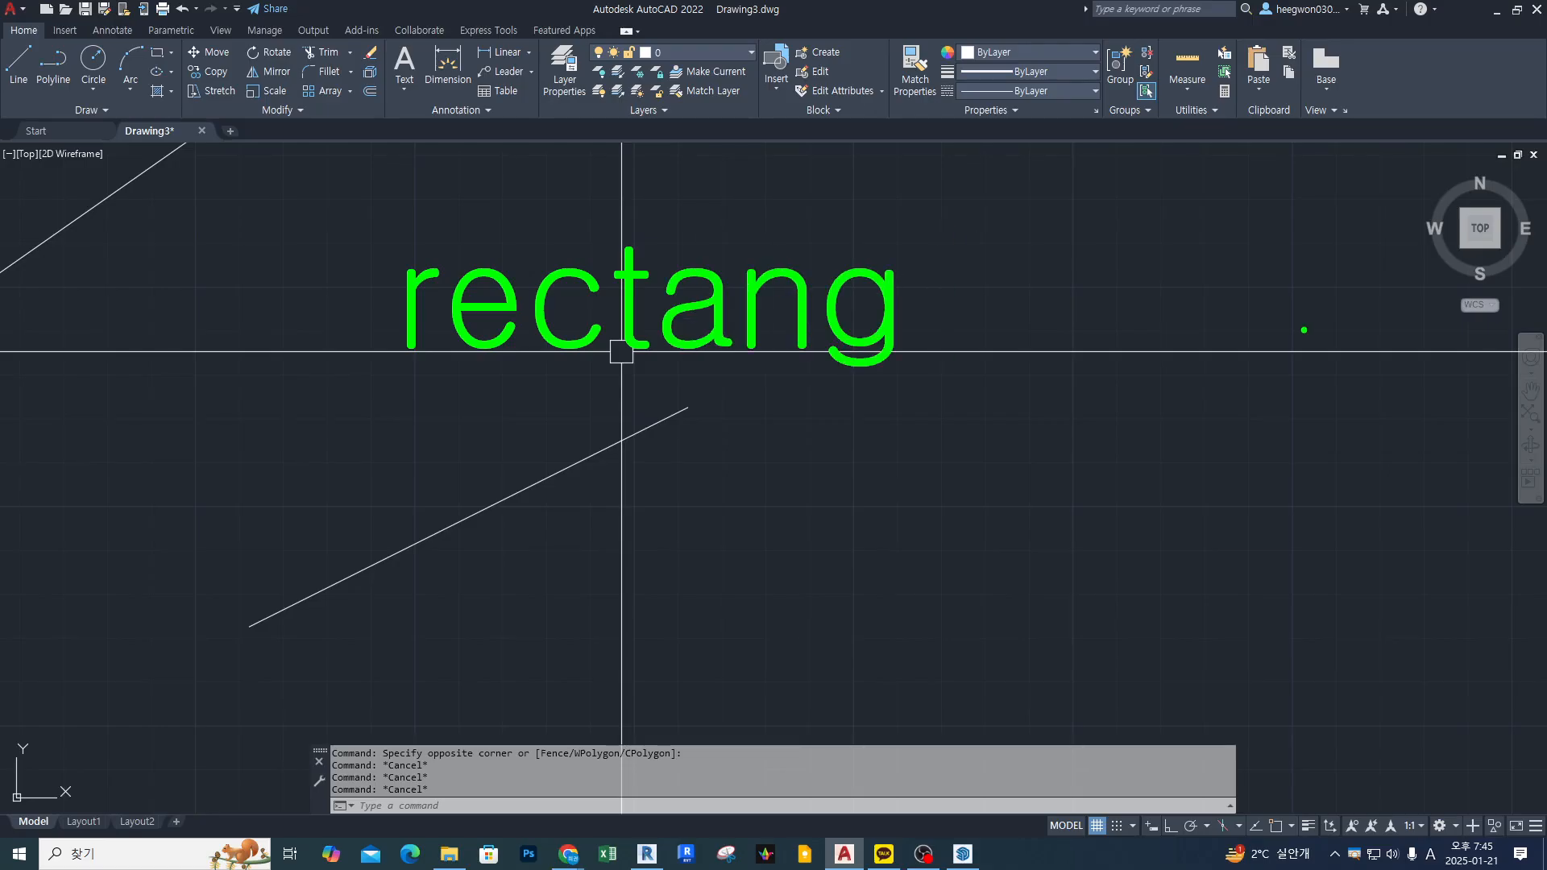
mouse_move(403, 377)
mouse_down()
mouse_move(592, 375)
mouse_move(435, 394)
mouse_move(456, 388)
mouse_up()
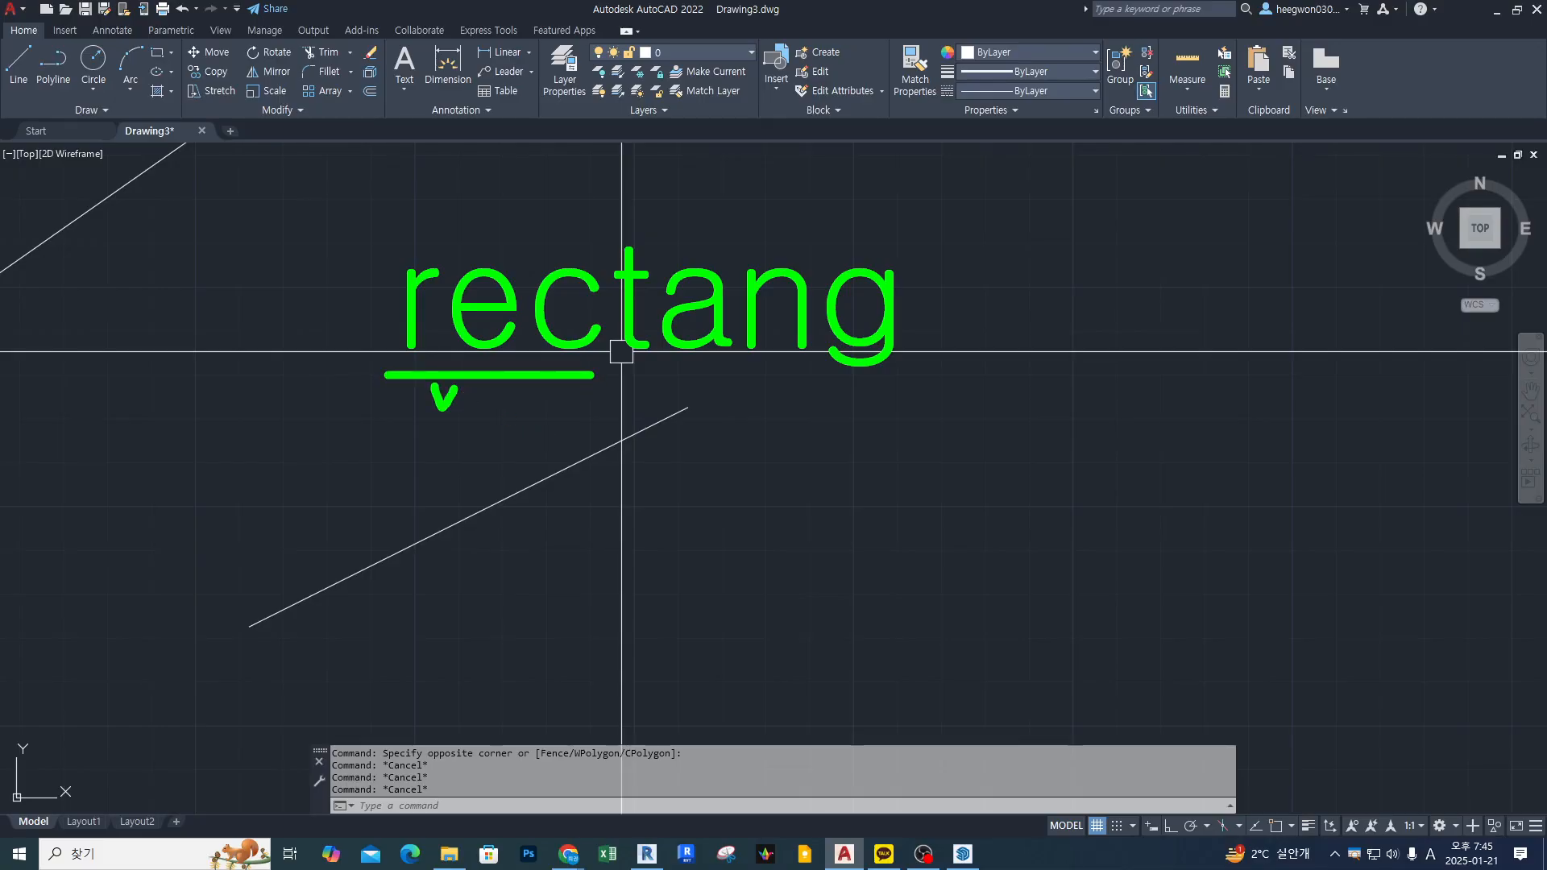
mouse_move(686, 597)
mouse_down()
mouse_move(863, 503)
mouse_move(911, 438)
mouse_up()
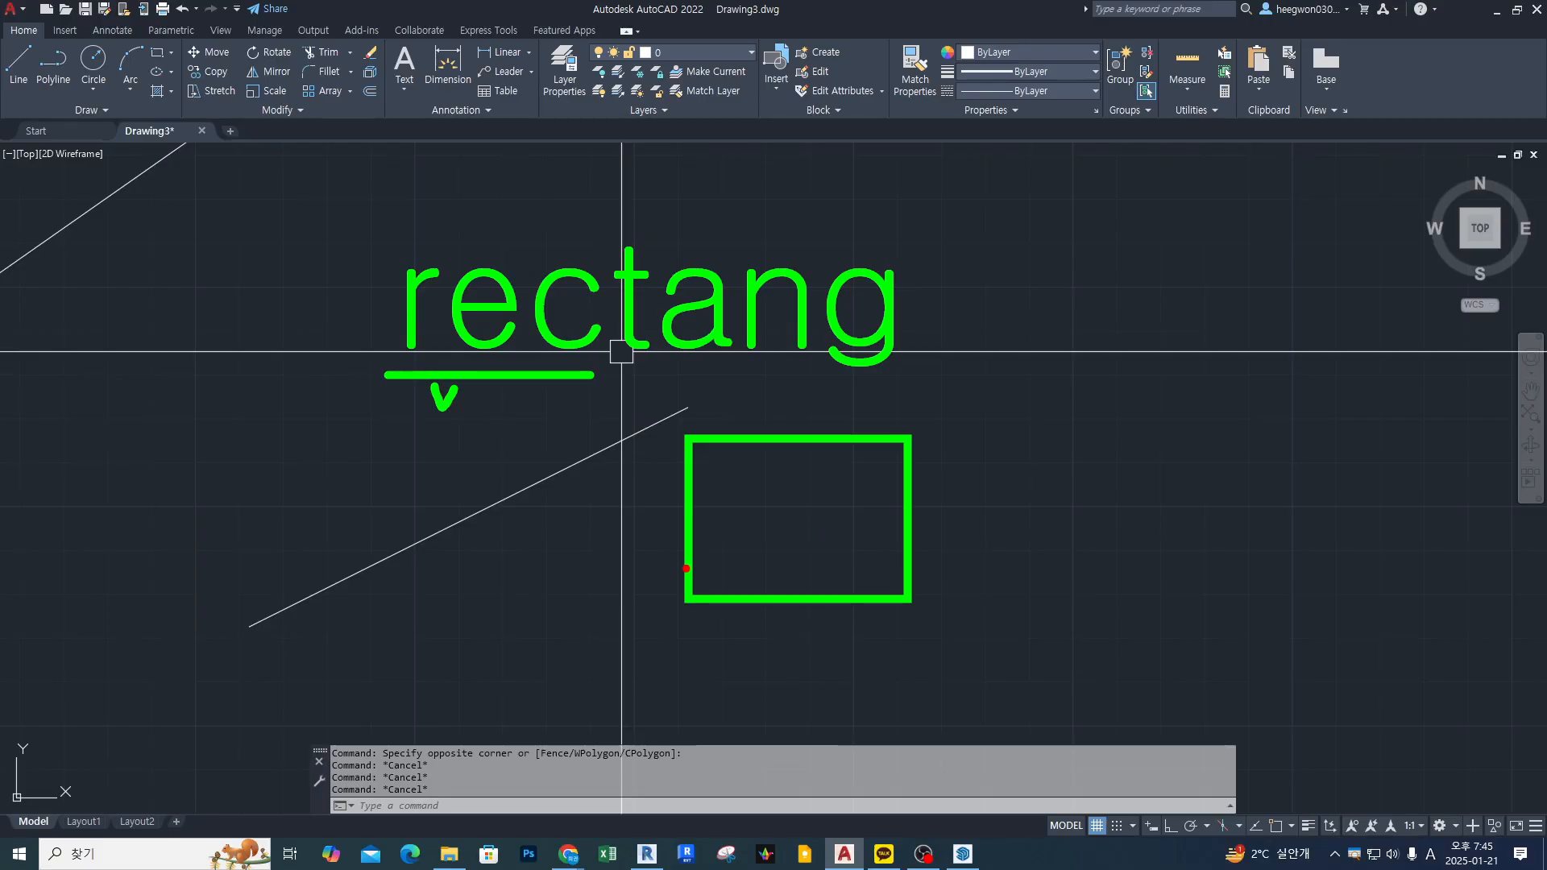
drag(693, 587, 682, 598)
drag(677, 590, 703, 604)
drag(915, 431, 891, 450)
mouse_move(683, 590)
mouse_down()
mouse_move(775, 619)
mouse_move(910, 618)
mouse_up()
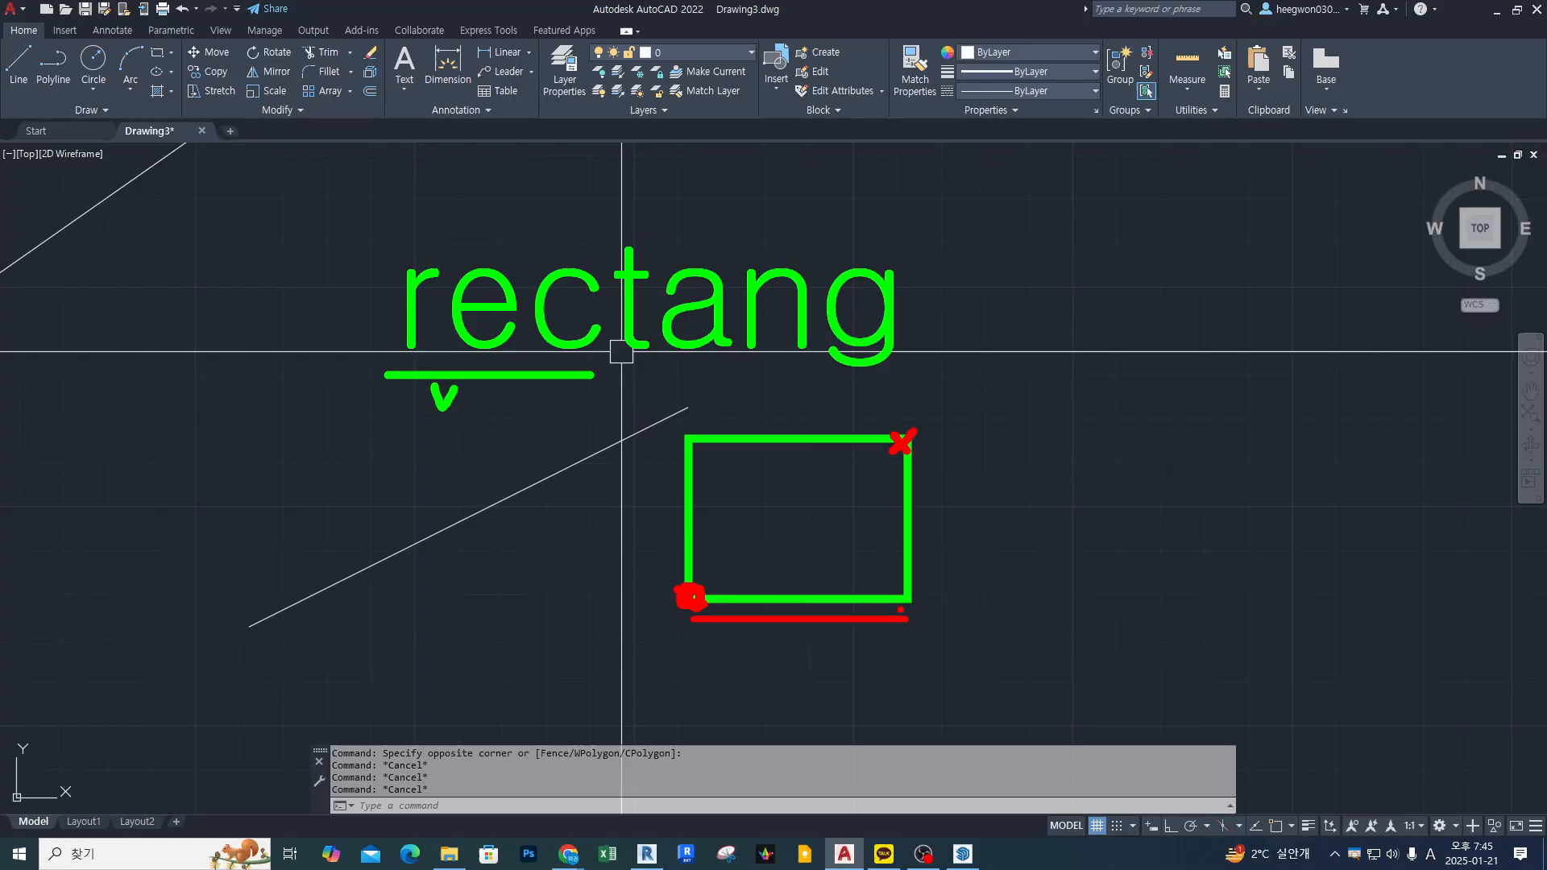
mouse_move(824, 598)
mouse_down()
mouse_move(829, 617)
mouse_move(887, 465)
mouse_move(932, 513)
mouse_move(964, 490)
mouse_up()
drag(985, 495, 984, 508)
click(947, 521)
drag(906, 443, 889, 454)
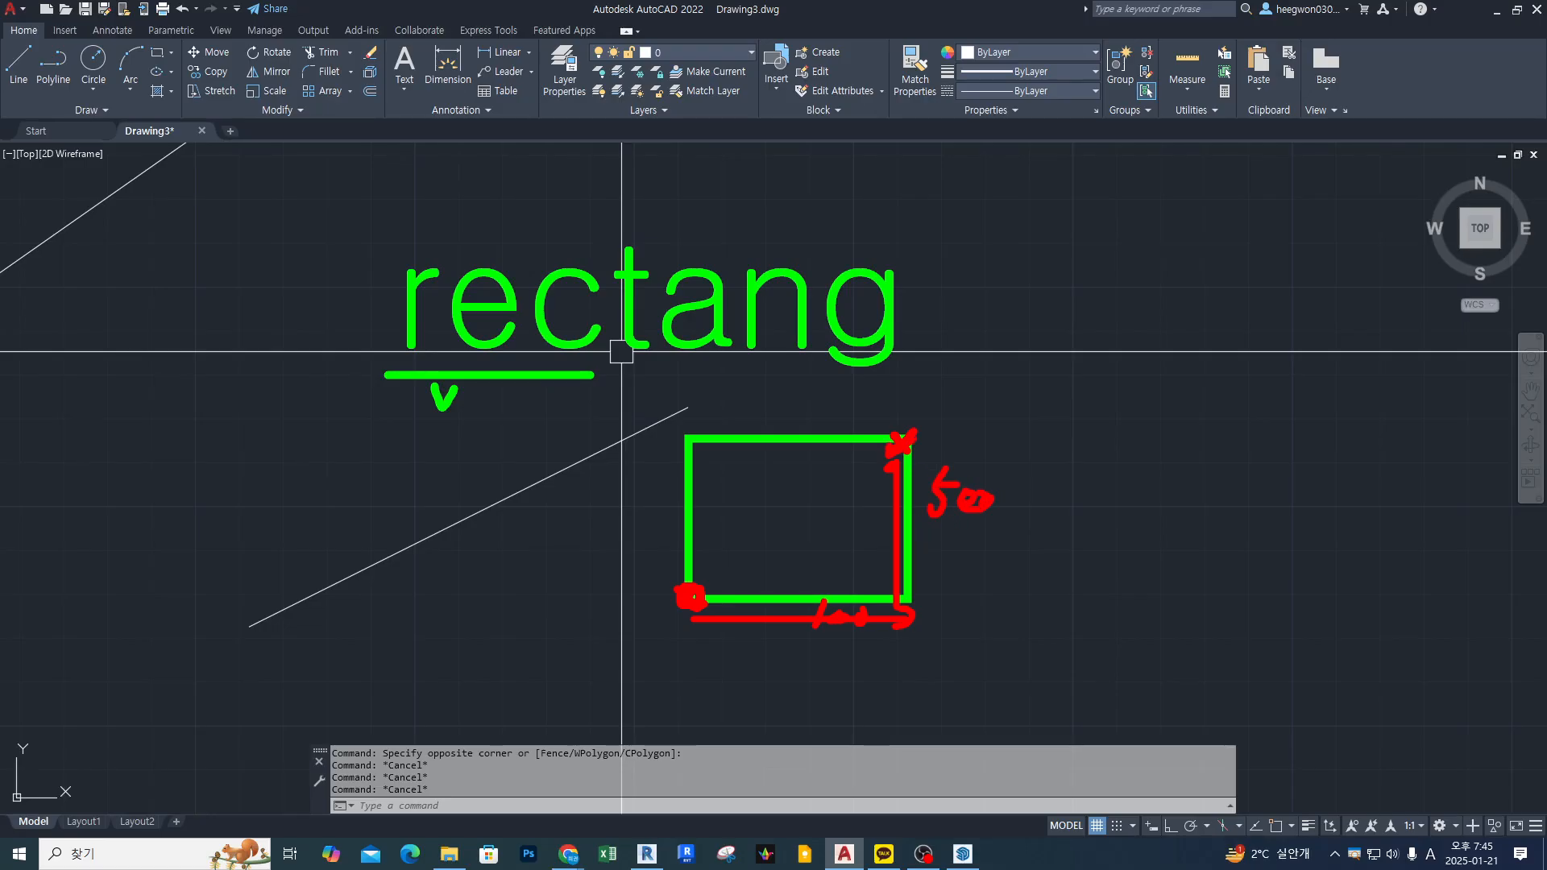
drag(697, 444, 894, 588)
key(Escape)
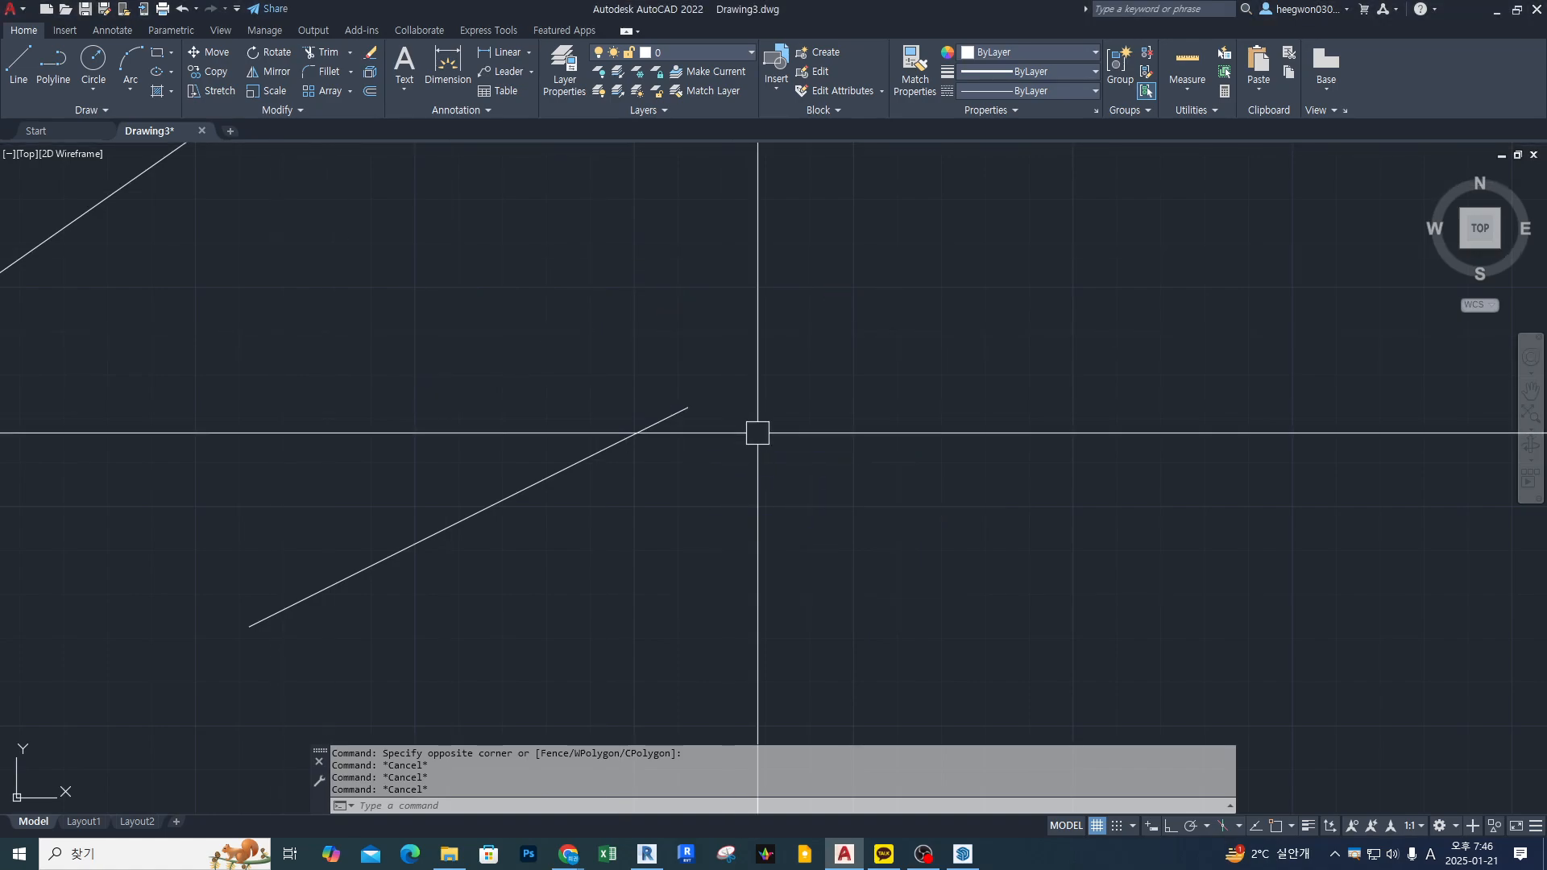
text(rec)
key(Return)
middle_drag(851, 476, 736, 429)
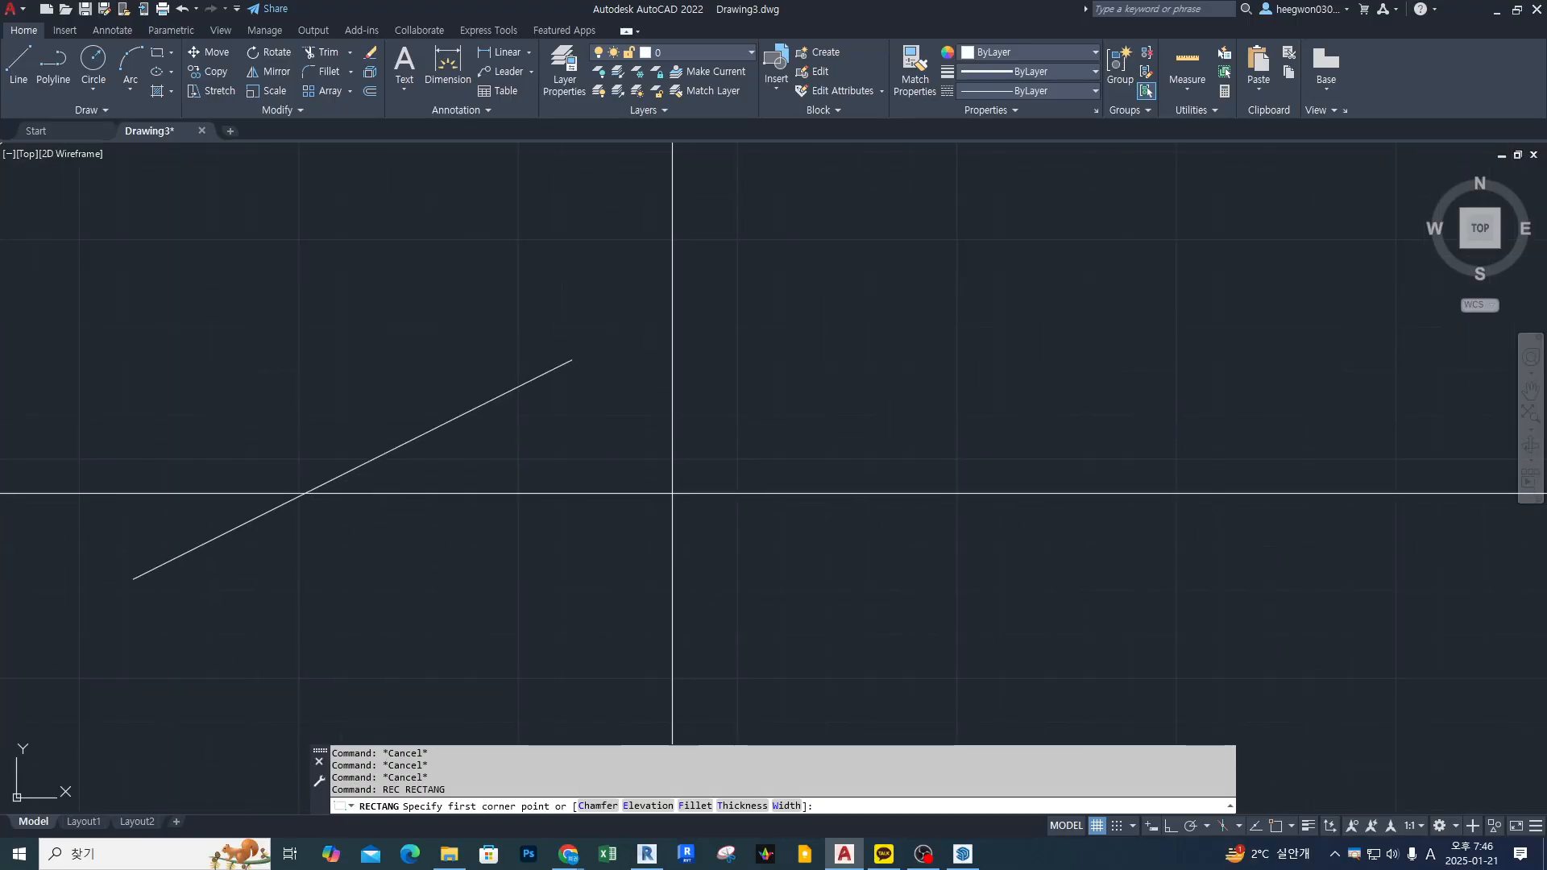
click(644, 520)
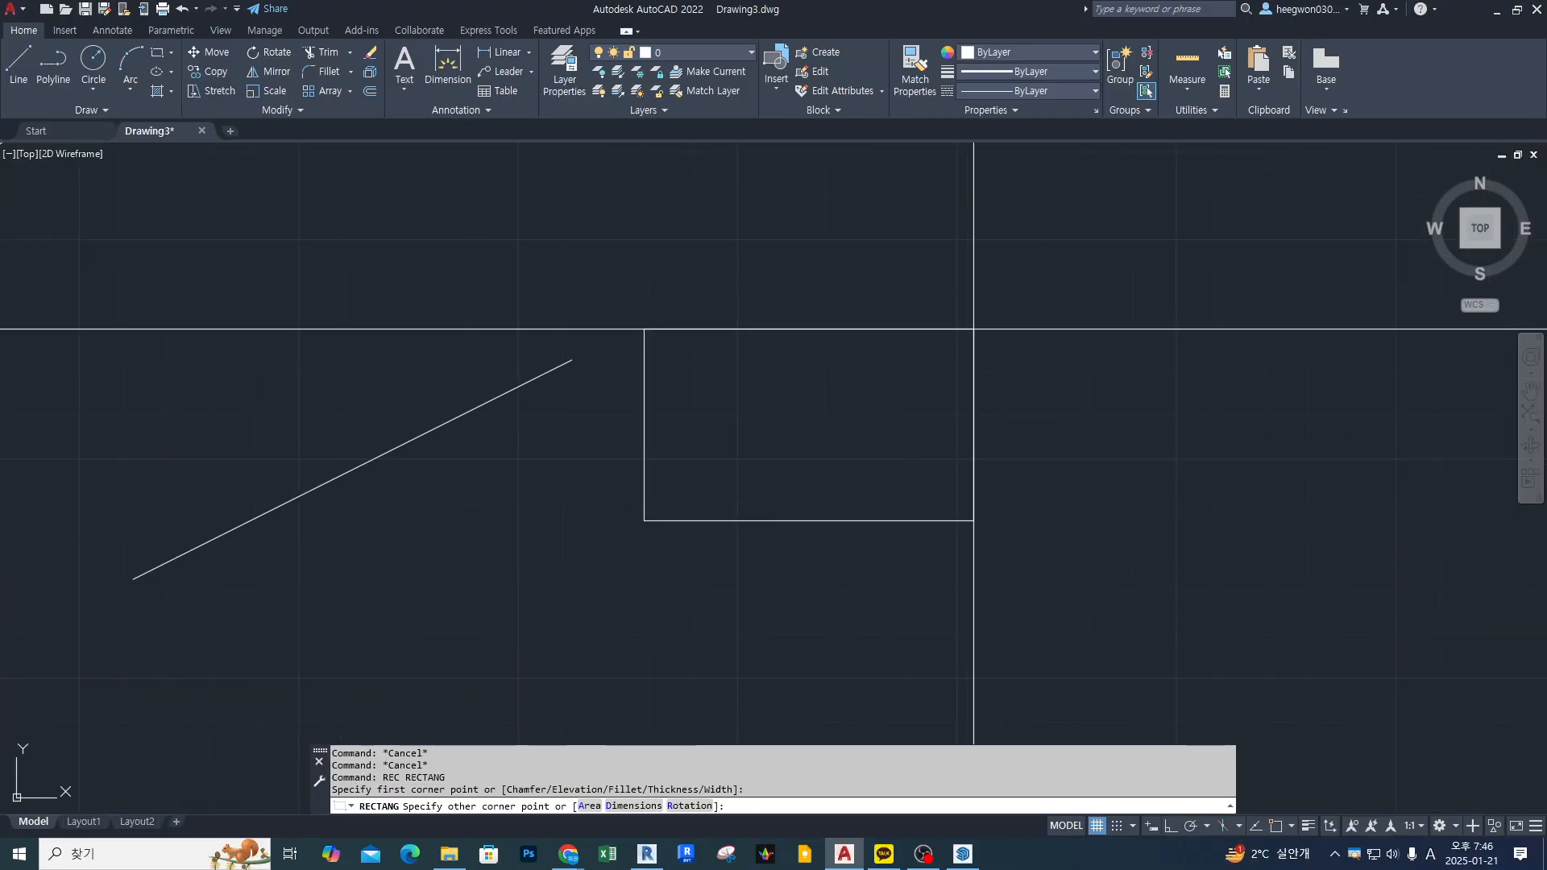
text(@100,50)
key(Return)
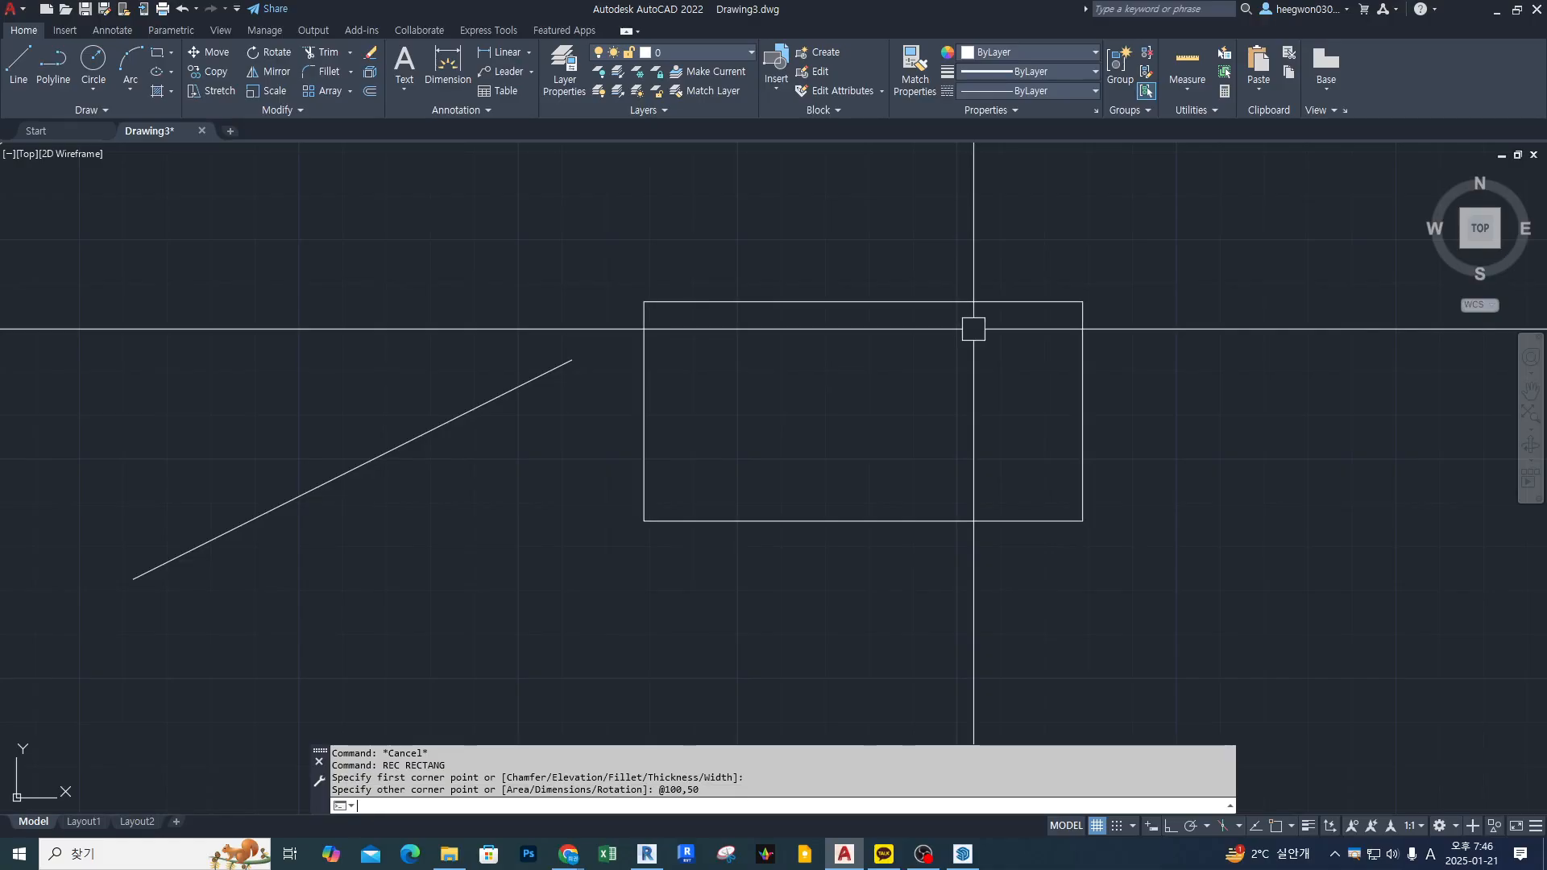
drag(646, 525, 649, 520)
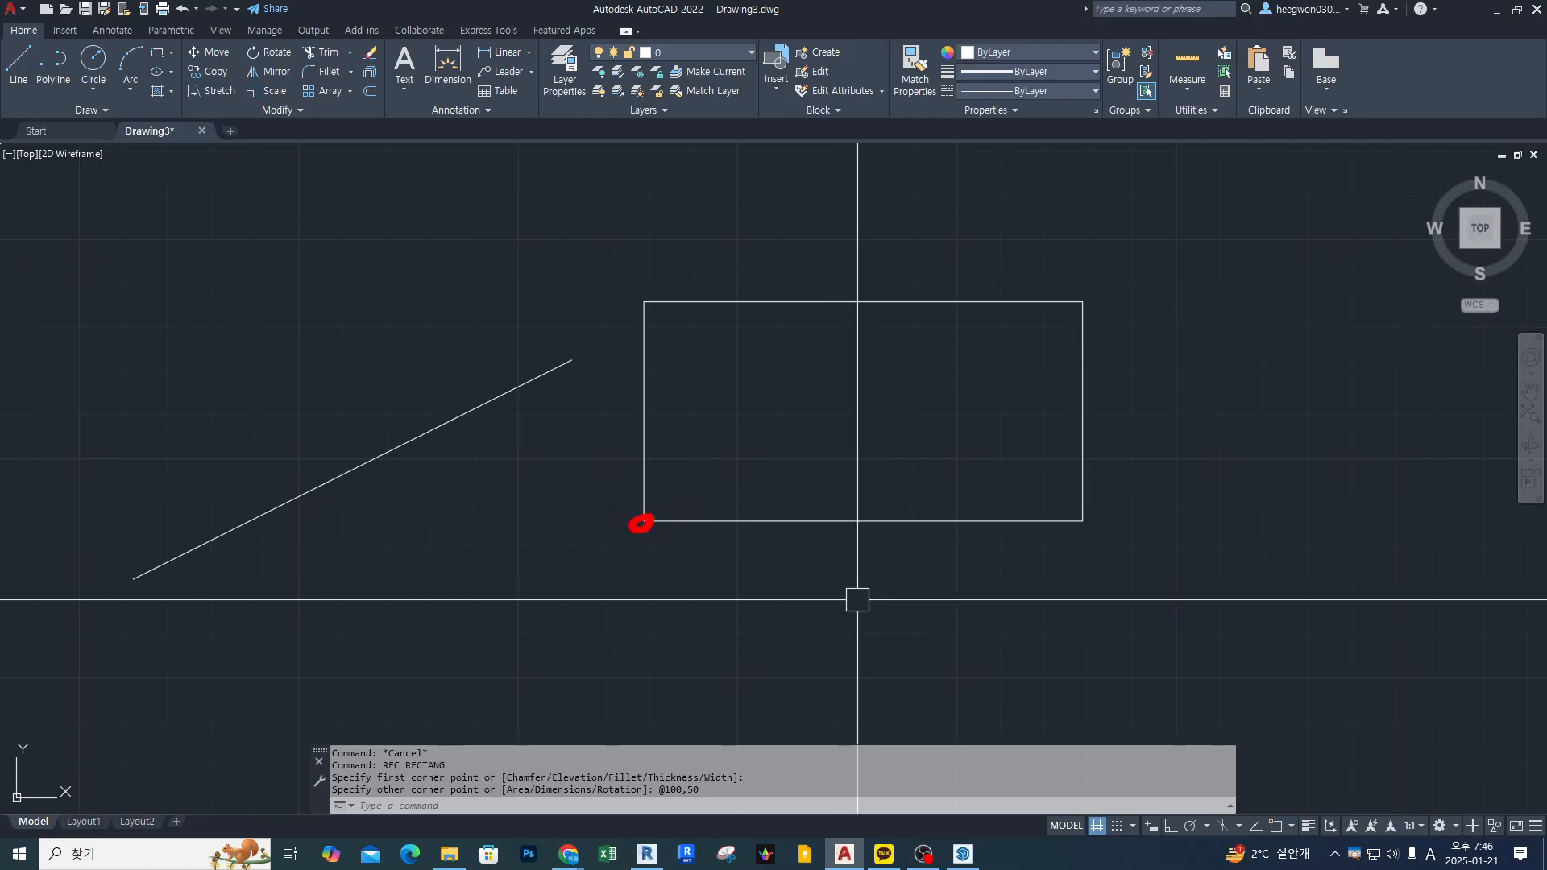
drag(1094, 296, 1090, 292)
key(Escape)
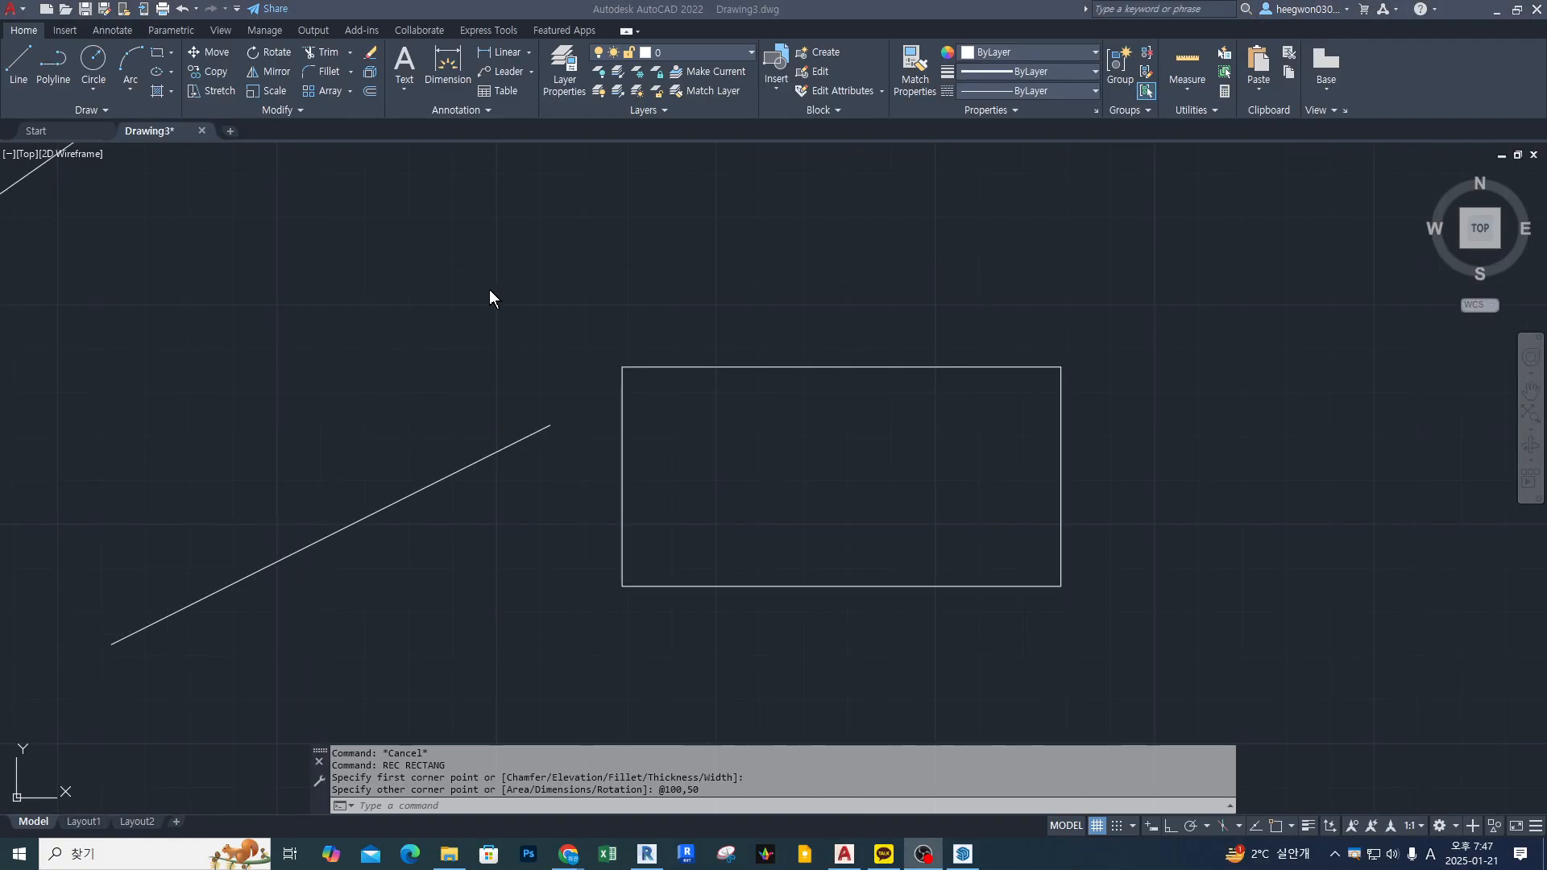
click(490, 290)
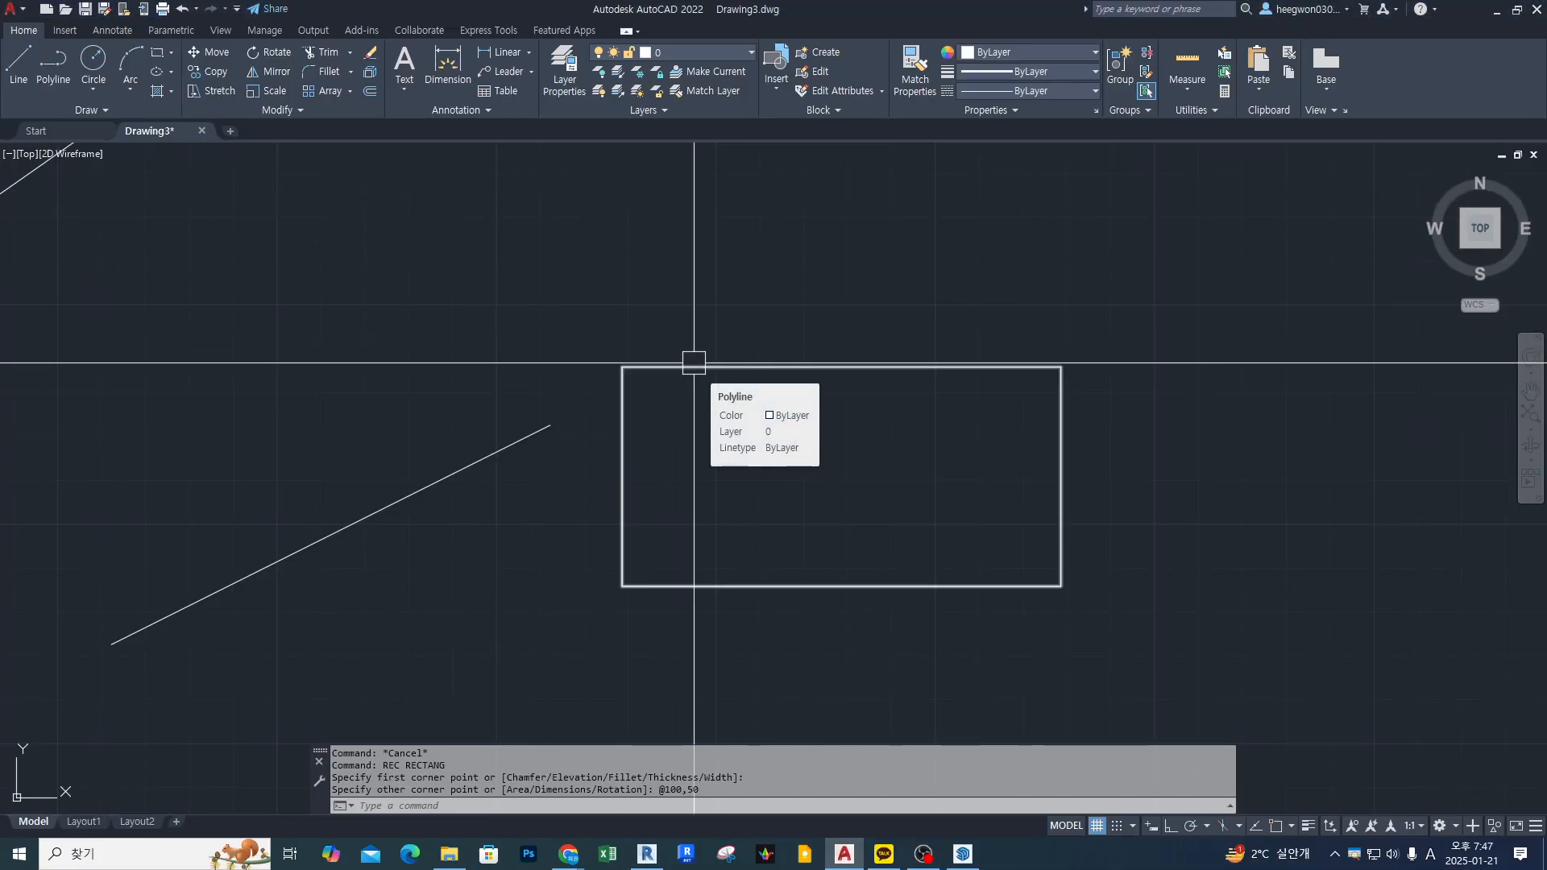
Start a second rectangle with its first corner at a free point to the right of the 100 by 50 rectangle.
scroll(691, 353, down, 2)
mouse_move(812, 396)
middle_down()
mouse_move(680, 335)
mouse_move(759, 402)
mouse_move(737, 403)
middle_up()
text(RE)
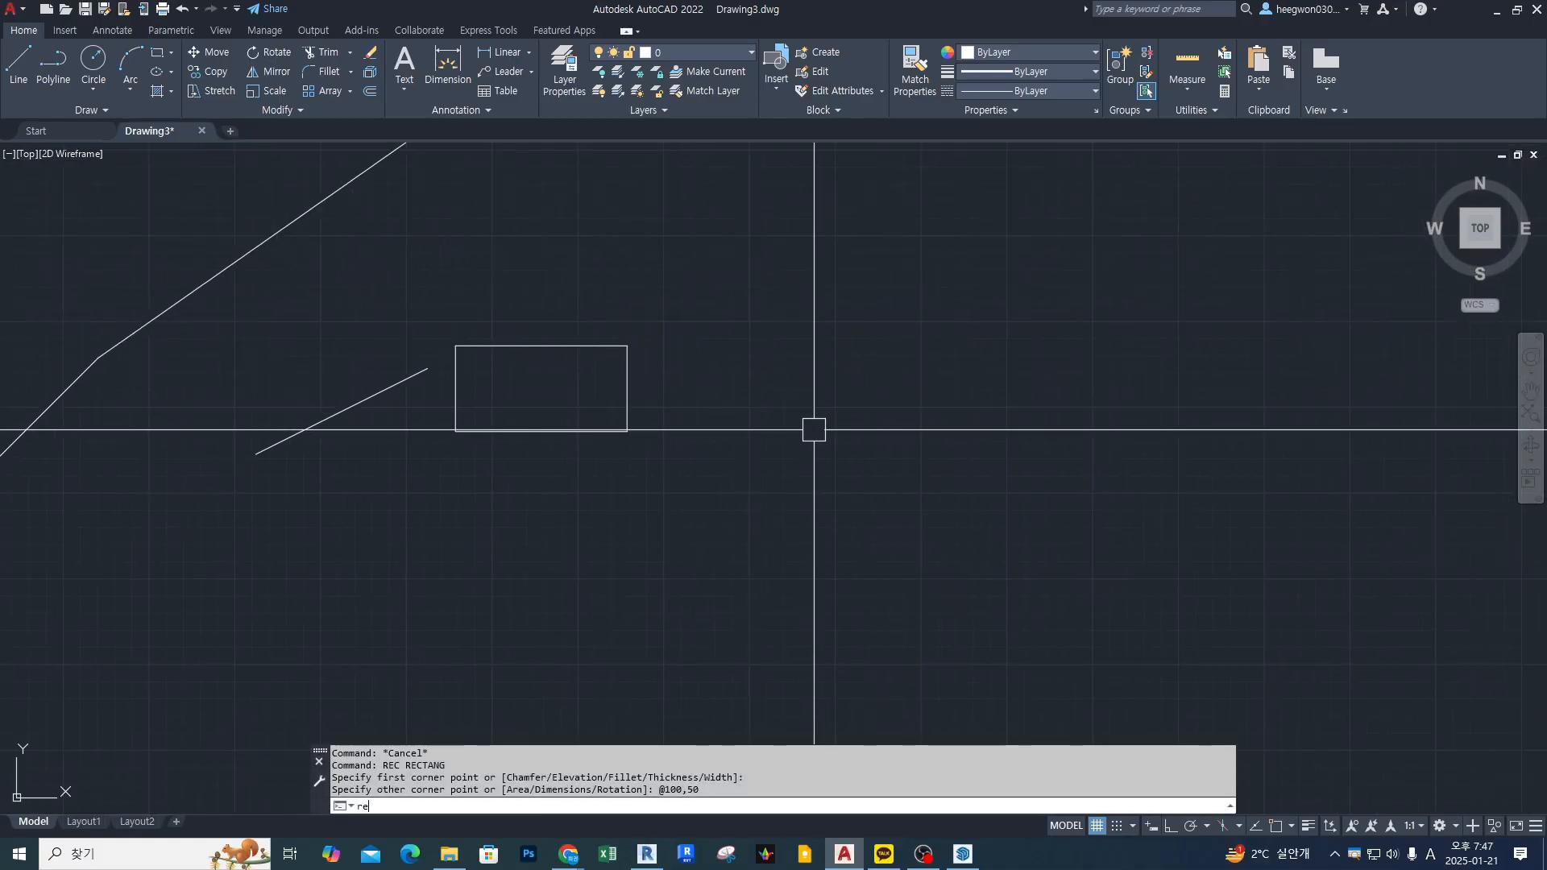
text(c)
key(Return)
click(802, 437)
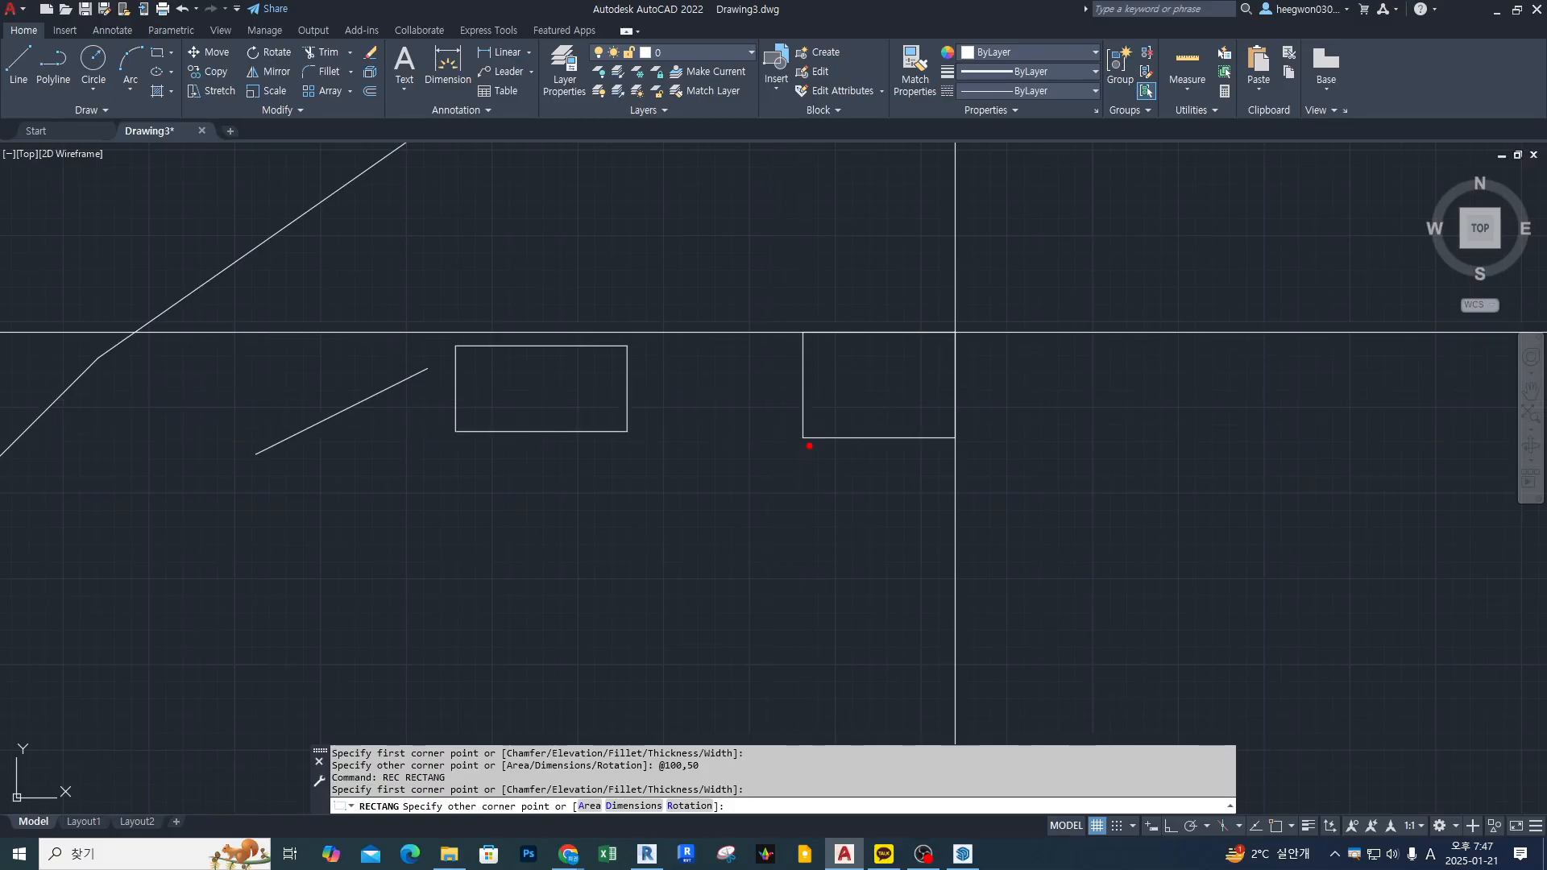
mouse_move(809, 446)
mouse_down()
mouse_move(1001, 440)
mouse_move(976, 458)
mouse_up()
mouse_move(796, 525)
mouse_down()
mouse_move(797, 272)
mouse_move(759, 286)
mouse_up()
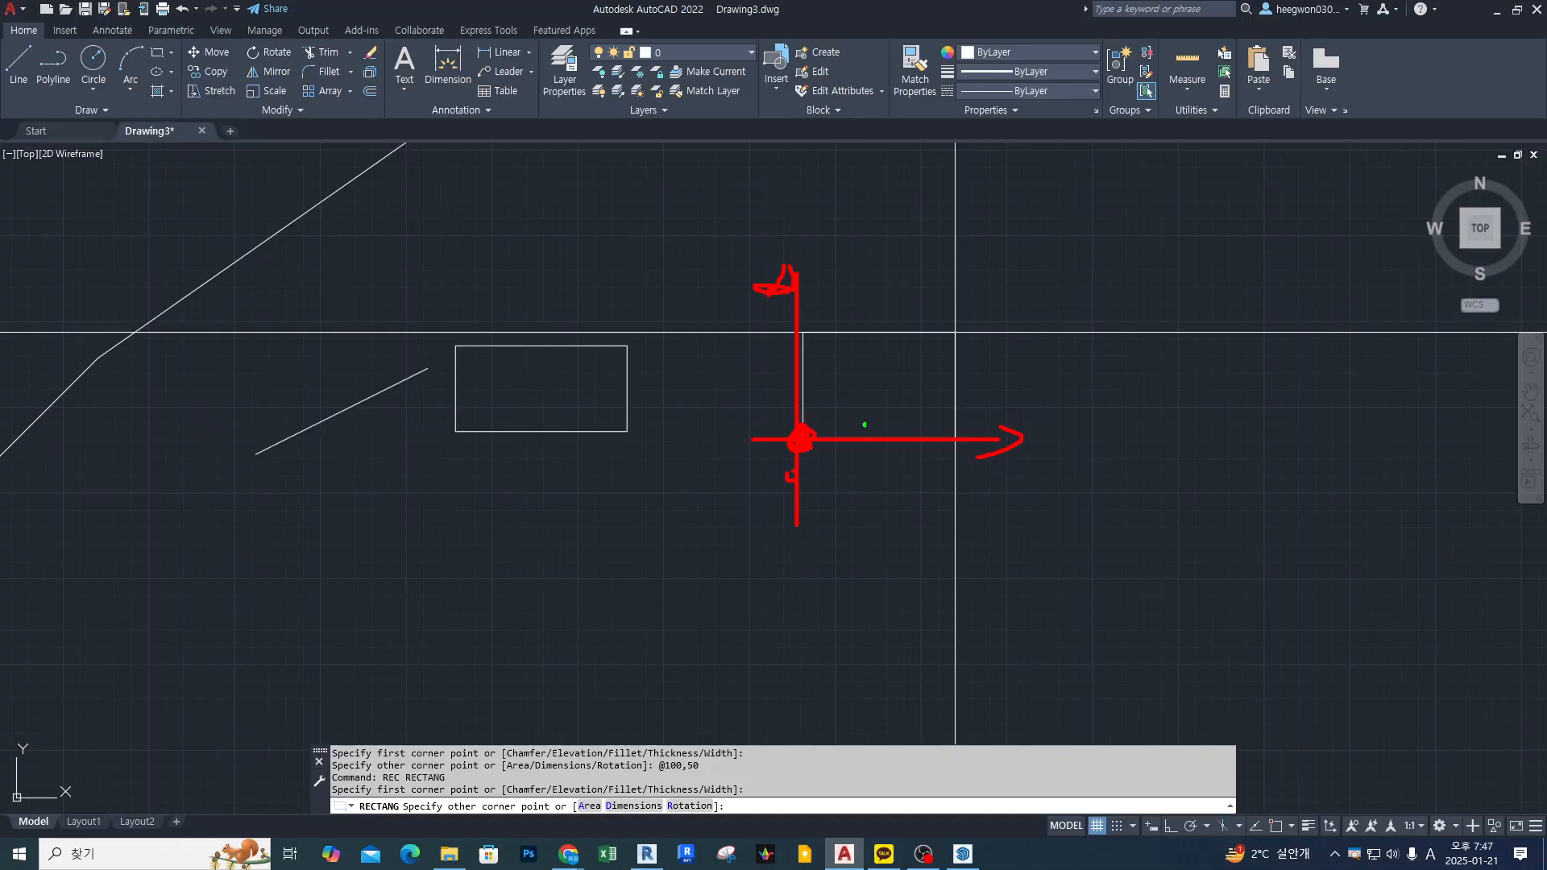
drag(864, 425, 878, 424)
drag(922, 424, 950, 424)
drag(771, 448, 763, 450)
click(702, 485)
drag(733, 481, 660, 445)
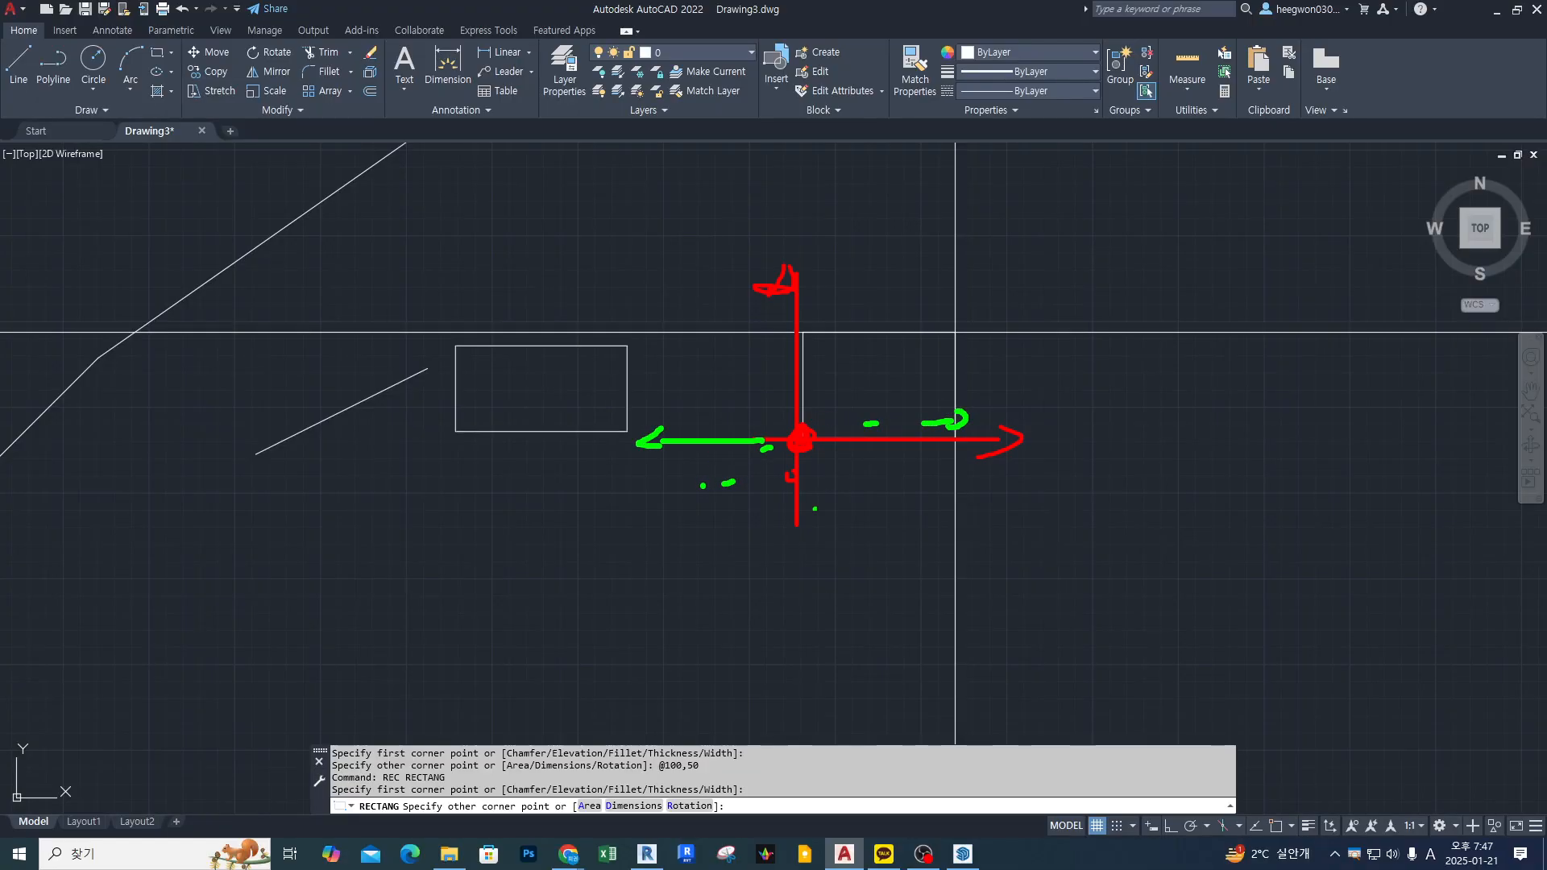
drag(797, 453, 798, 571)
key(Escape)
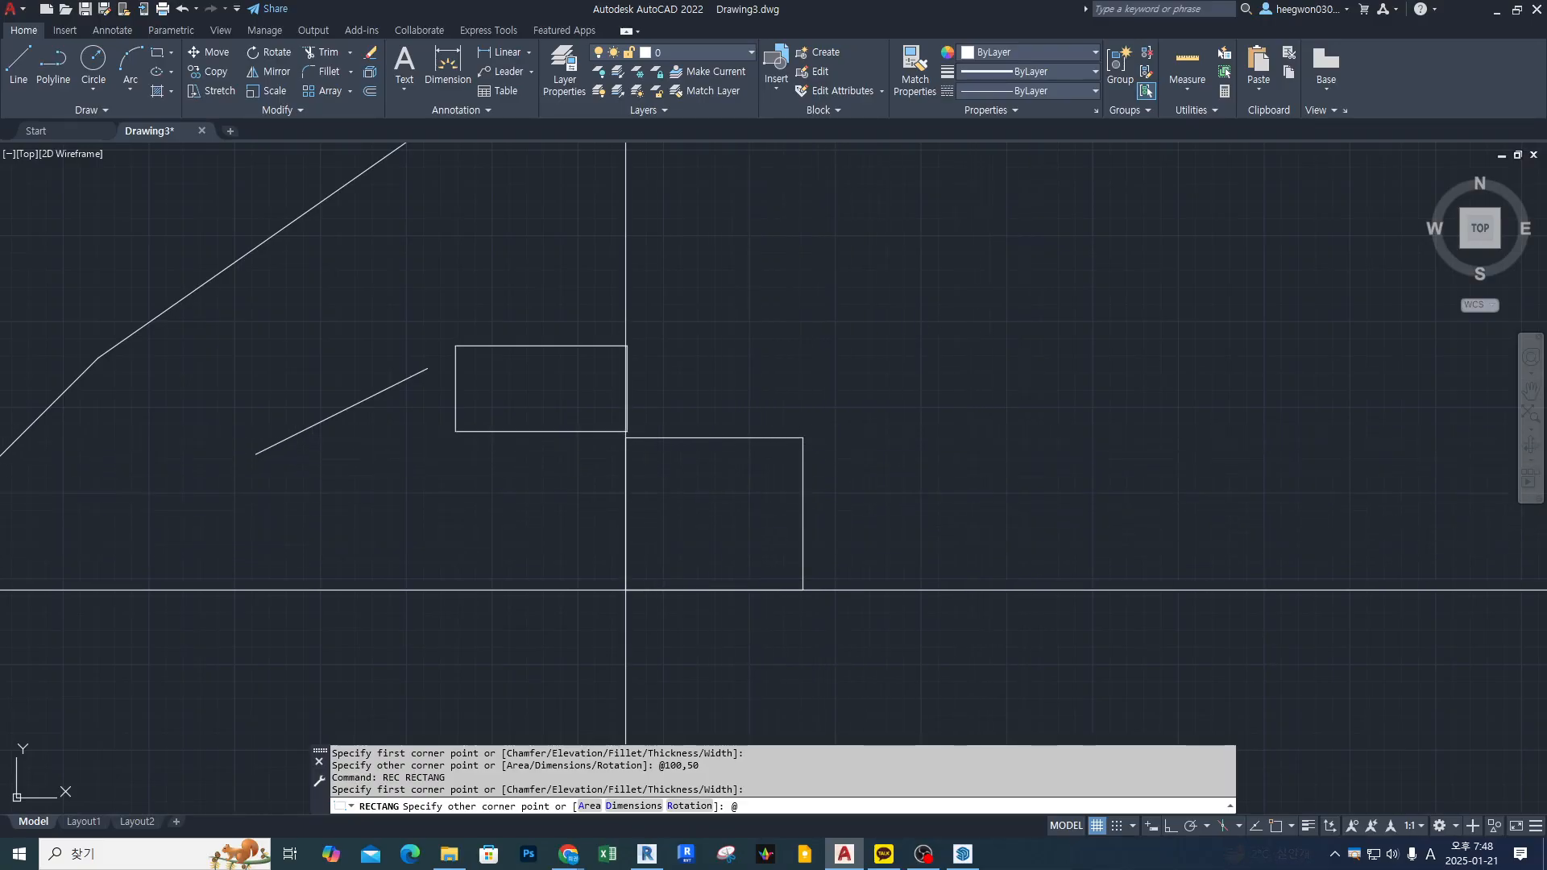
Complete the second rectangle by placing its opposite corner at the relative coordinate @-100,-50.
text(-100,-50)
key(Return)
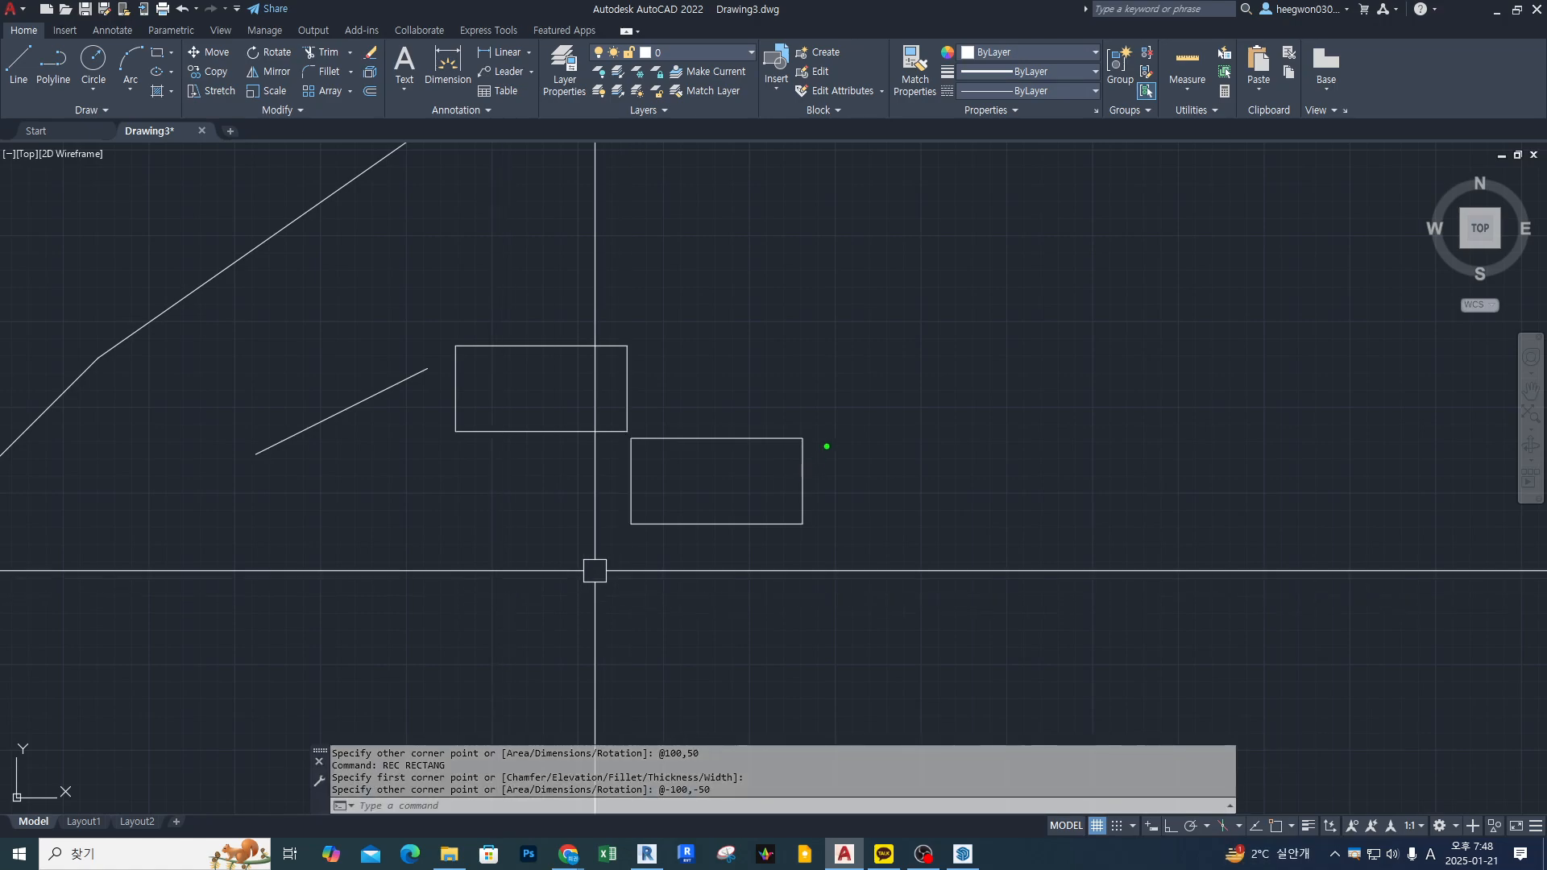
drag(804, 435, 636, 525)
drag(778, 433, 667, 446)
drag(804, 439, 795, 499)
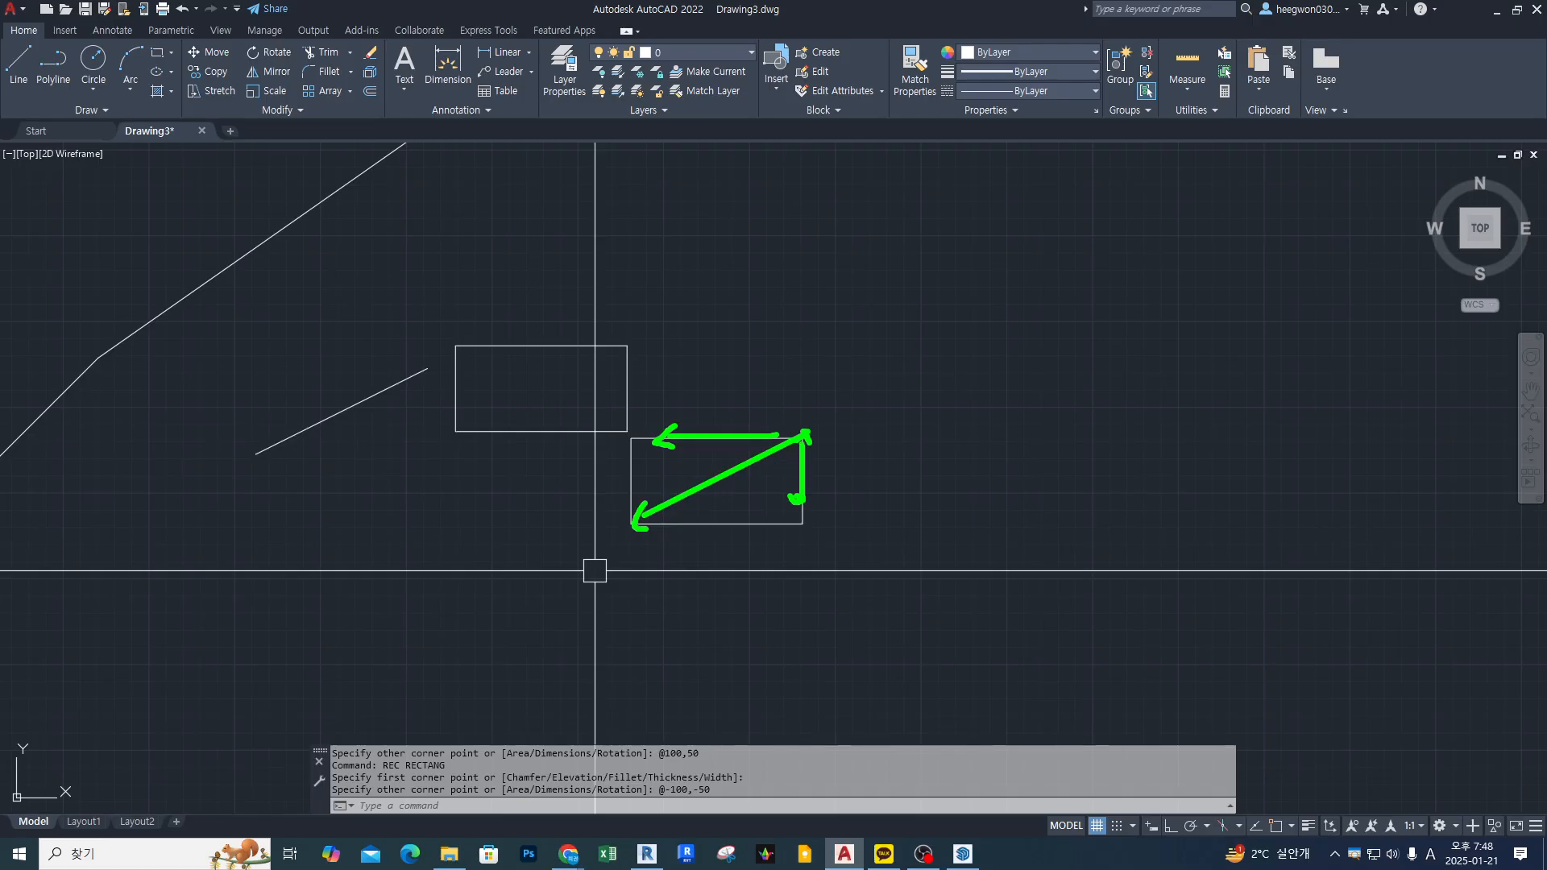
drag(808, 439, 822, 423)
key(Escape)
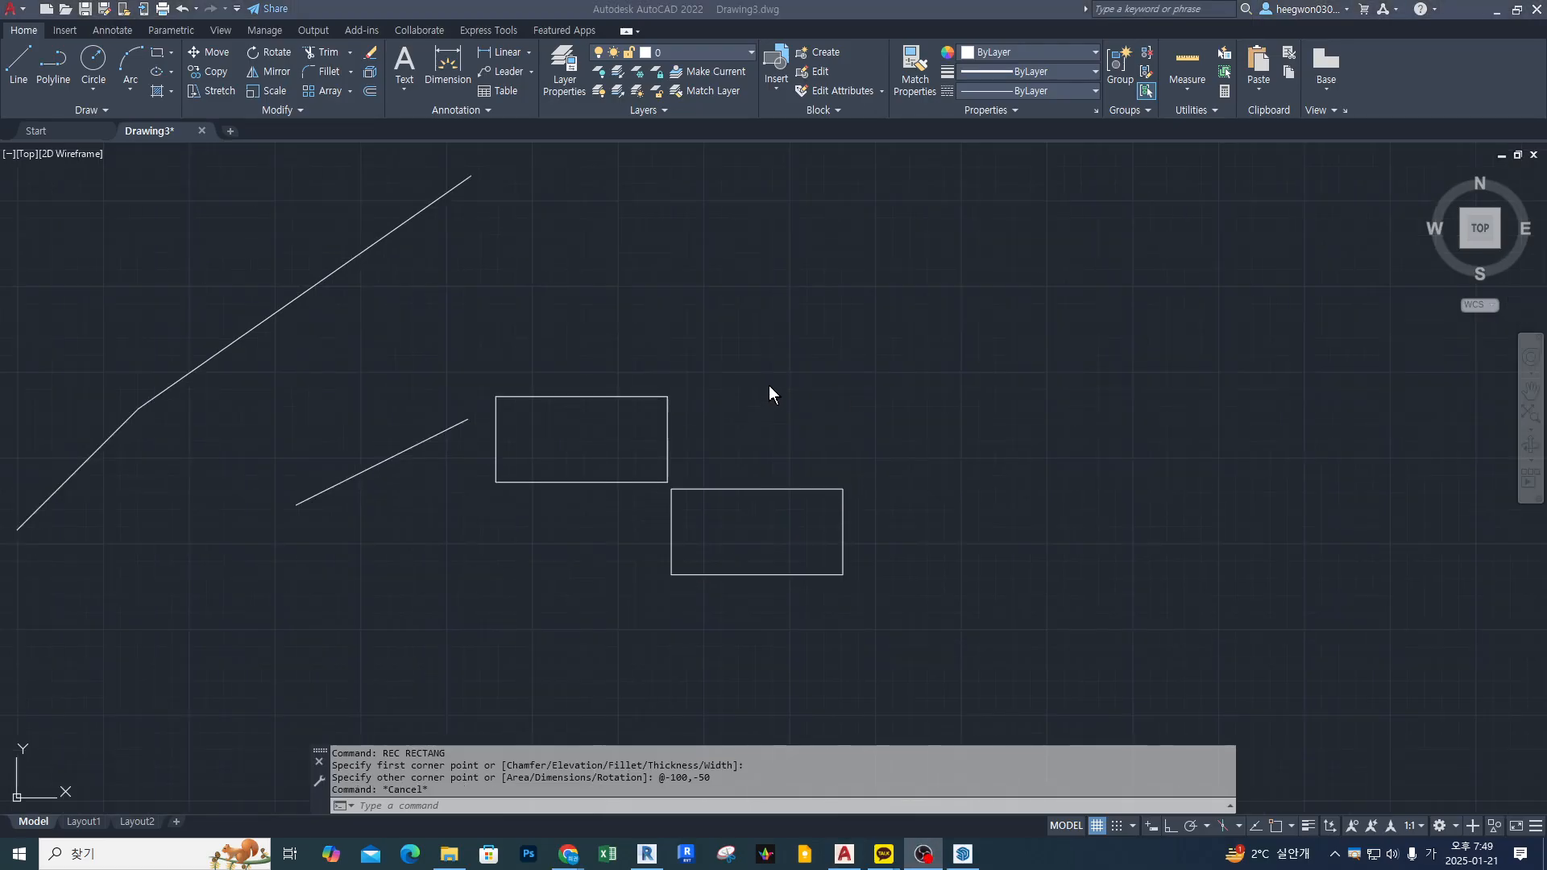
click(771, 388)
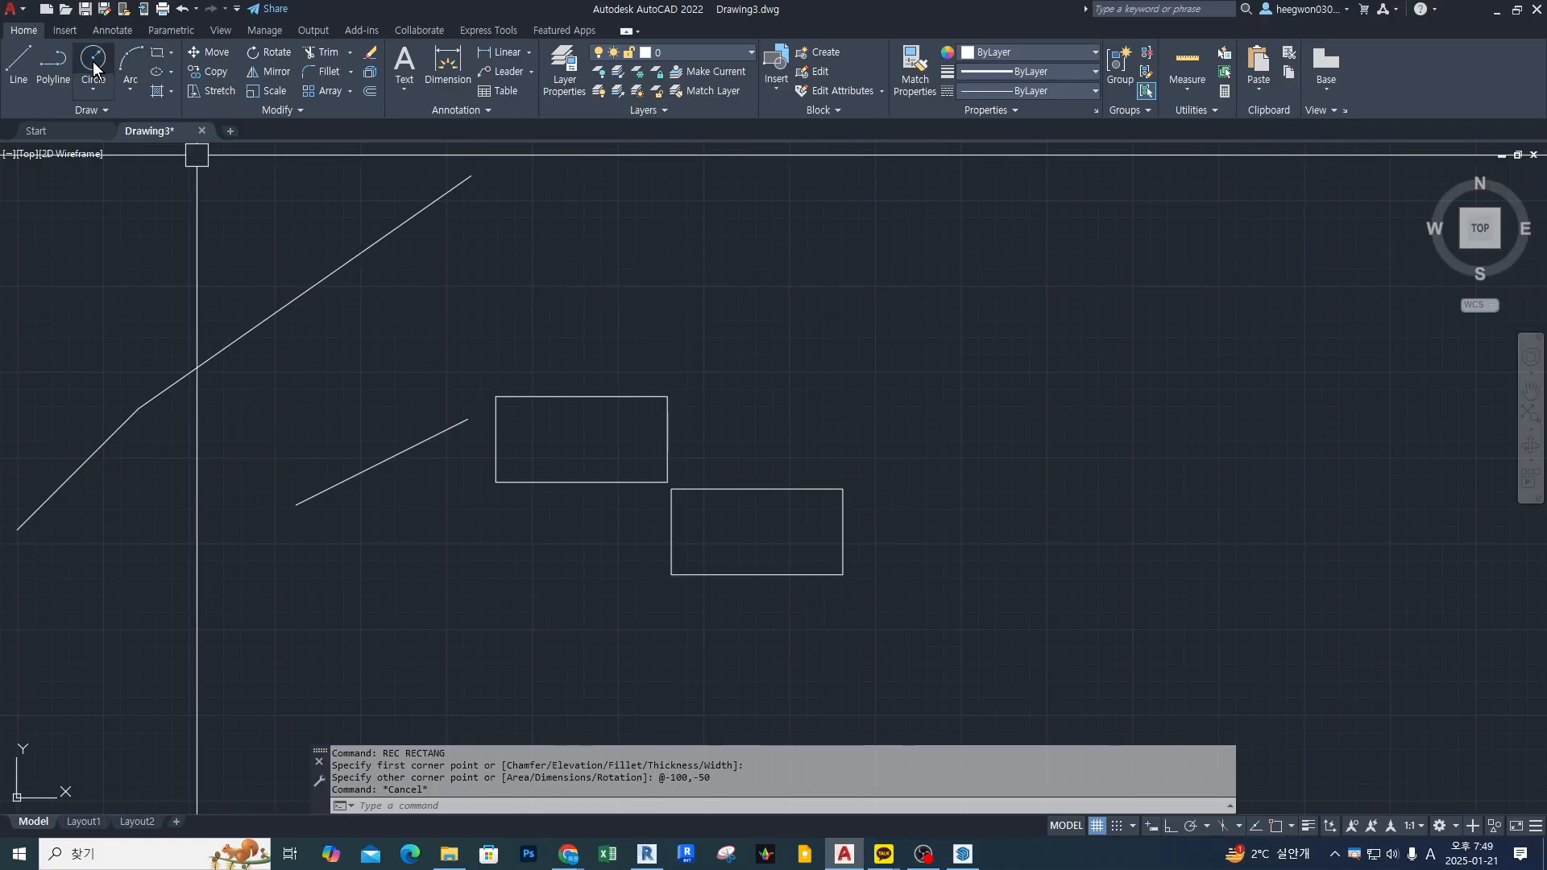
click(94, 93)
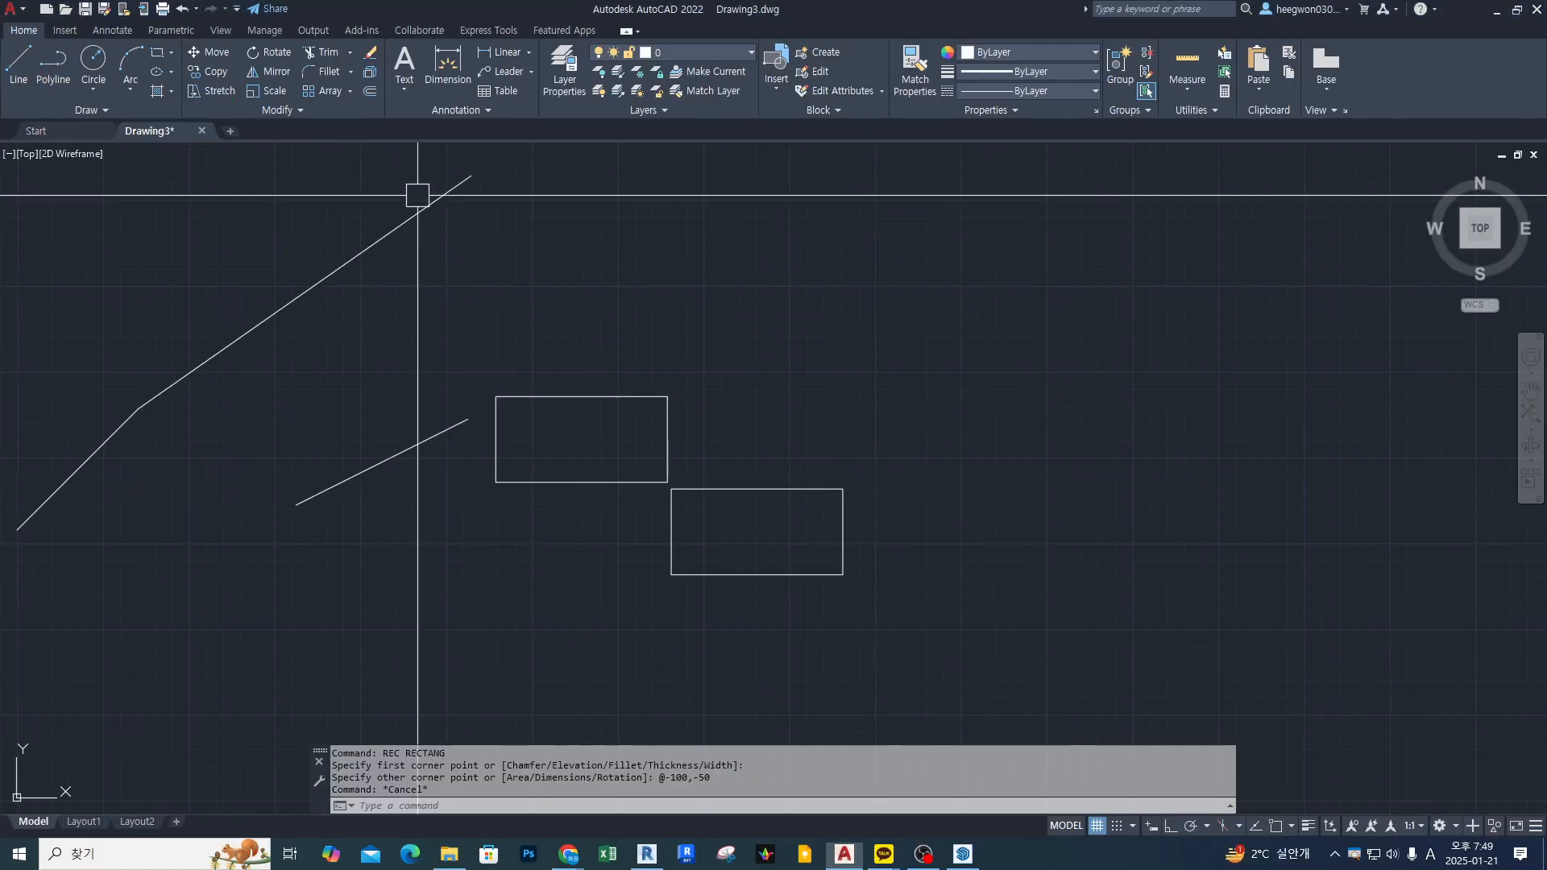
key(Escape)
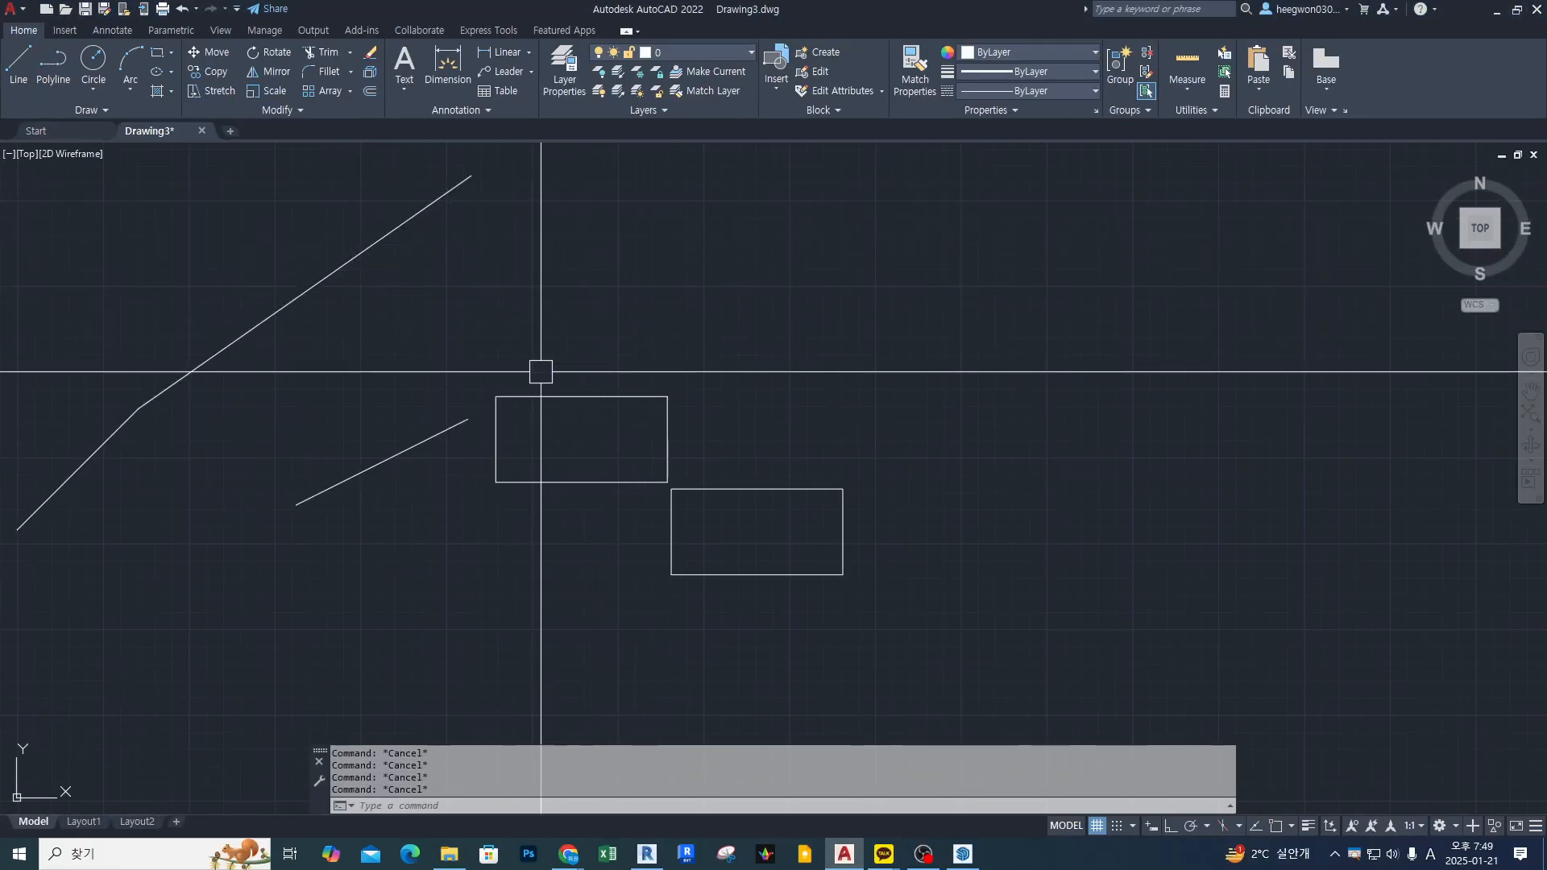
text(circ)
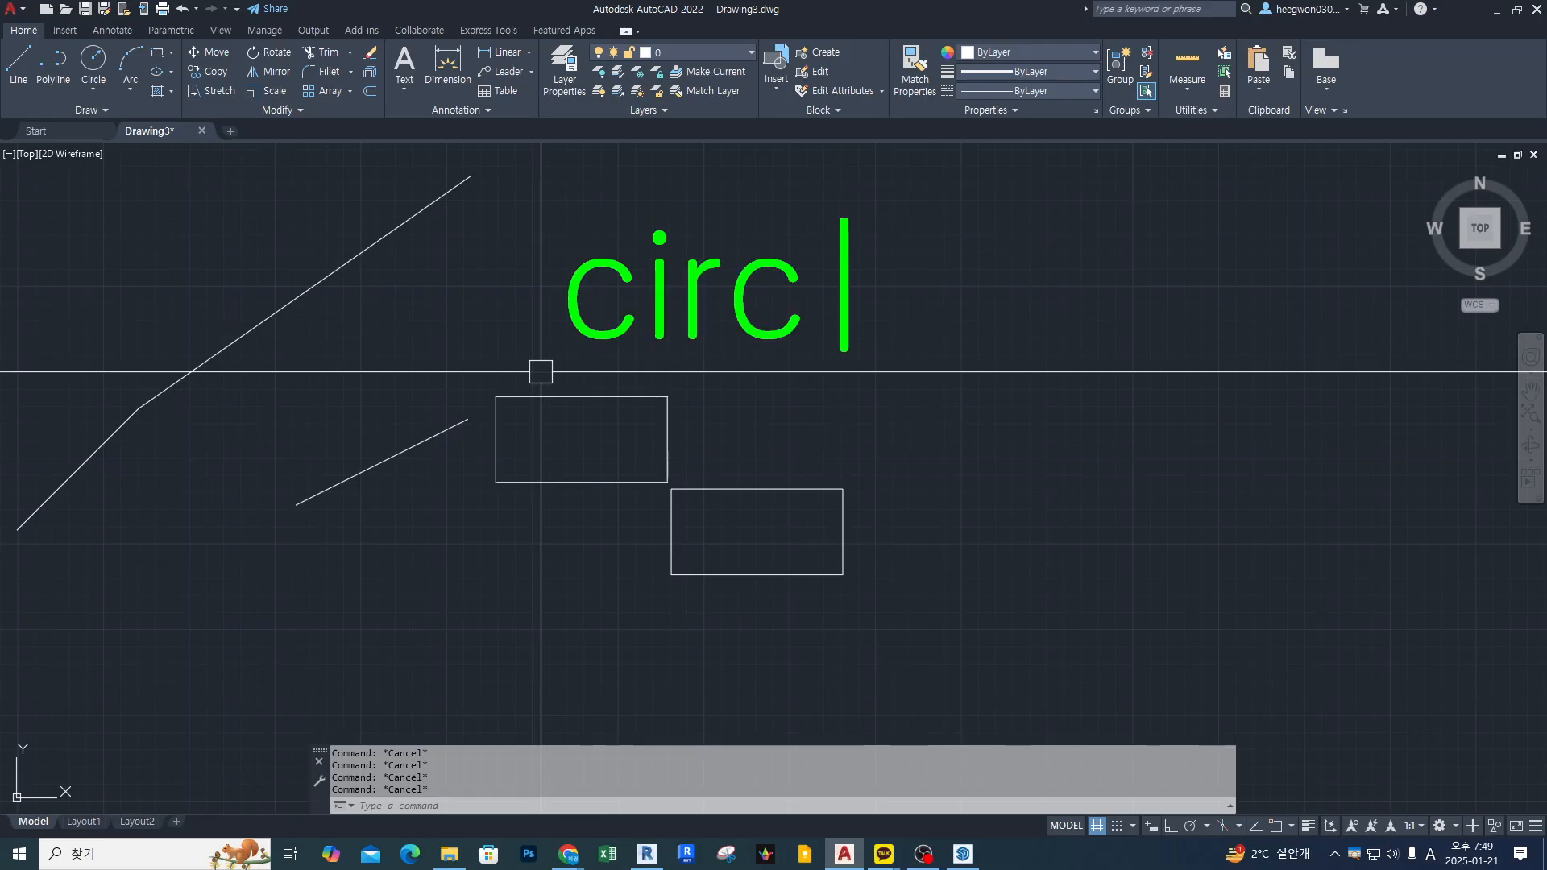
text(le)
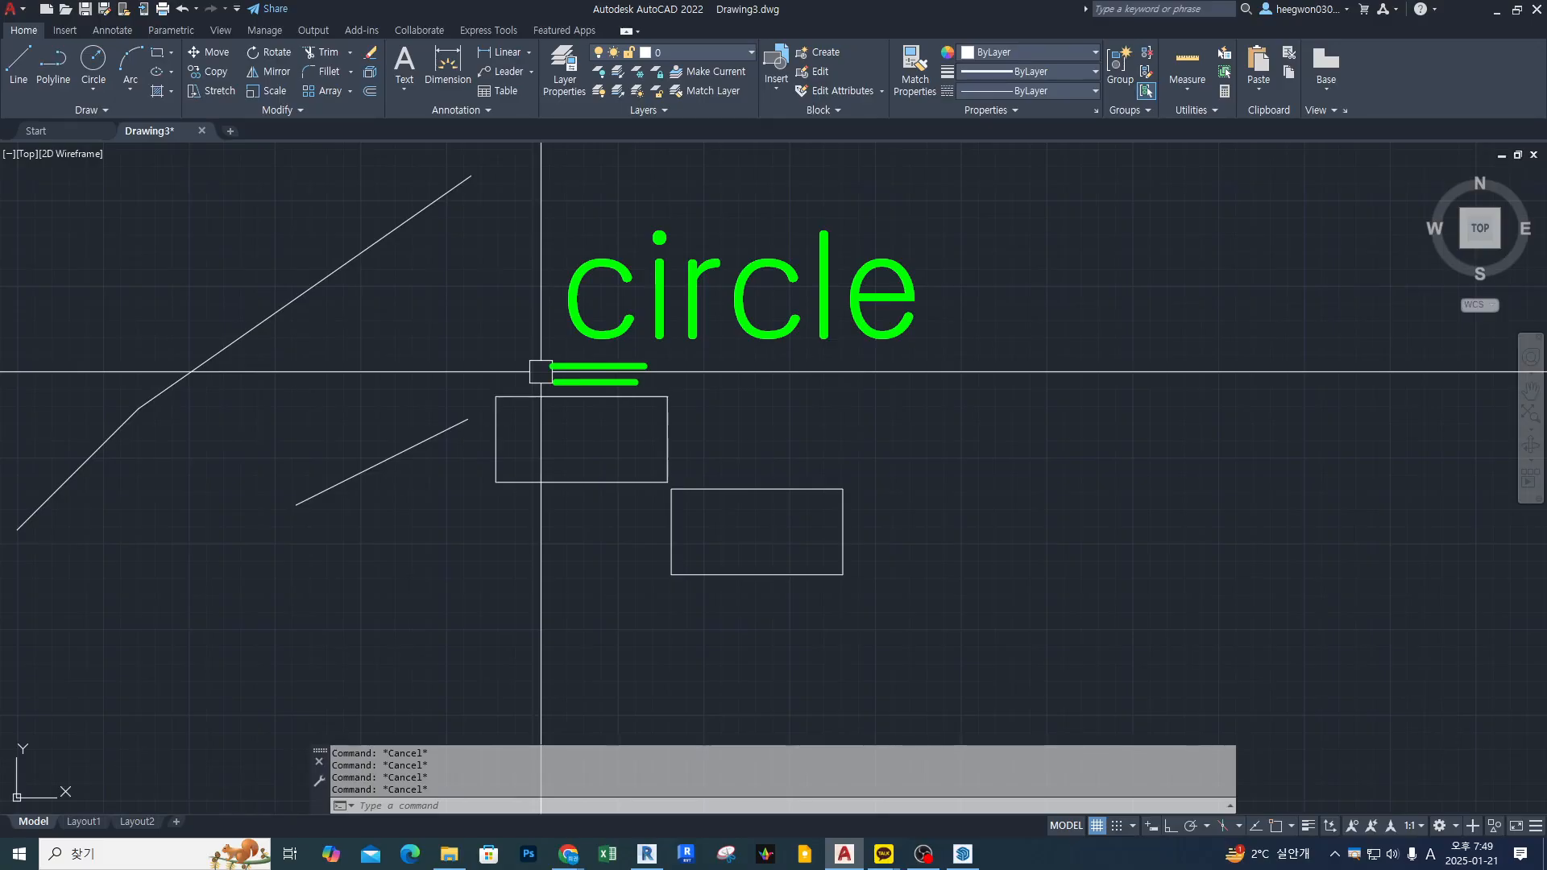
Draw a circle of radius 50 centred at a free point above the two rectangles.
text(c)
key(Return)
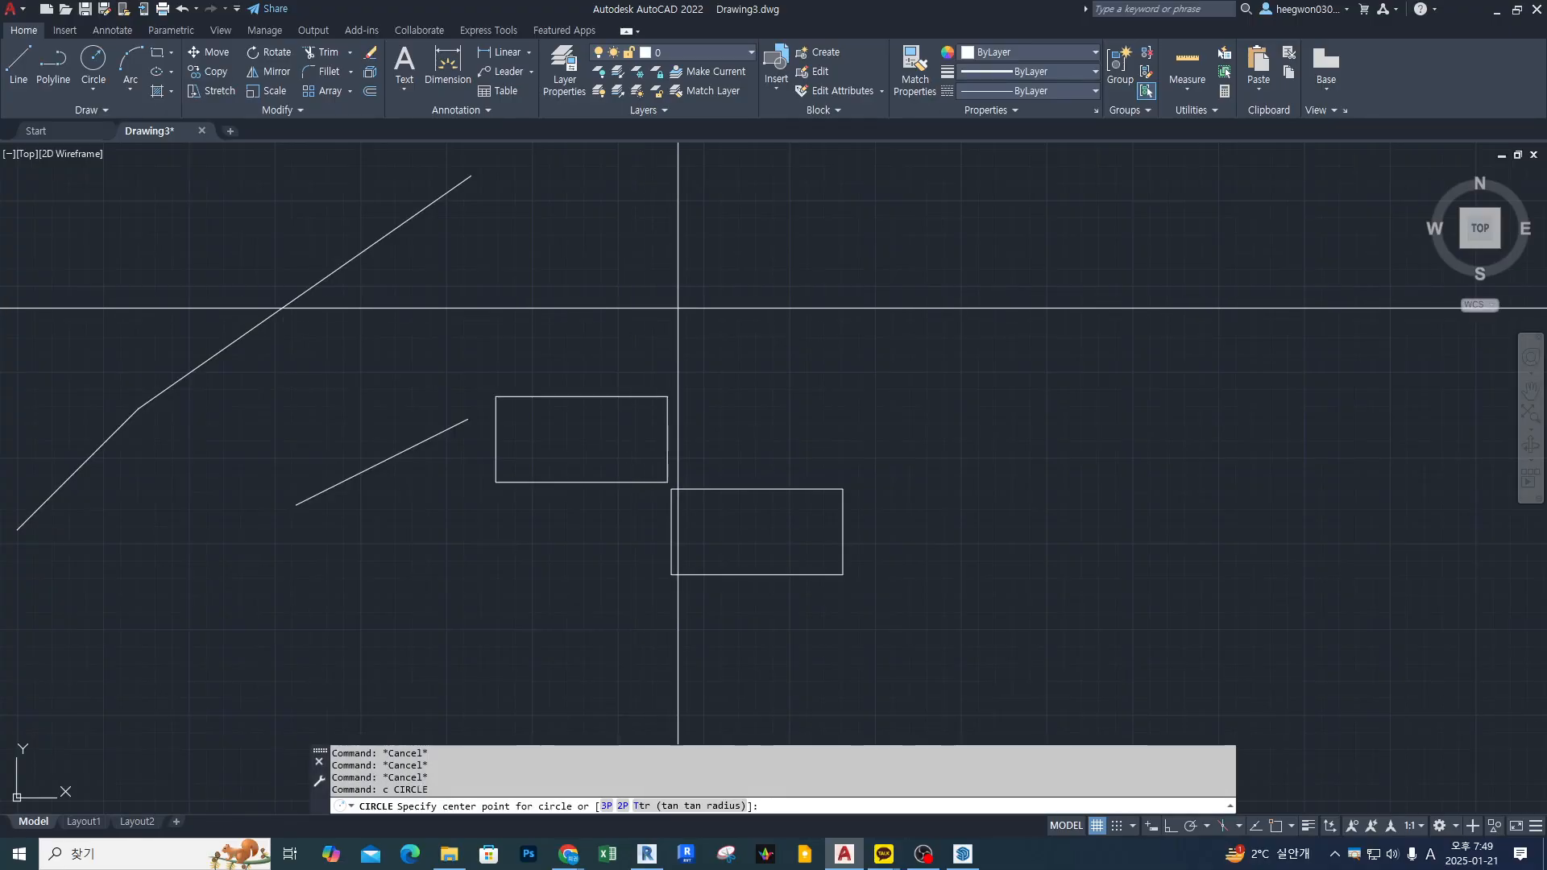
middle_drag(678, 308, 635, 387)
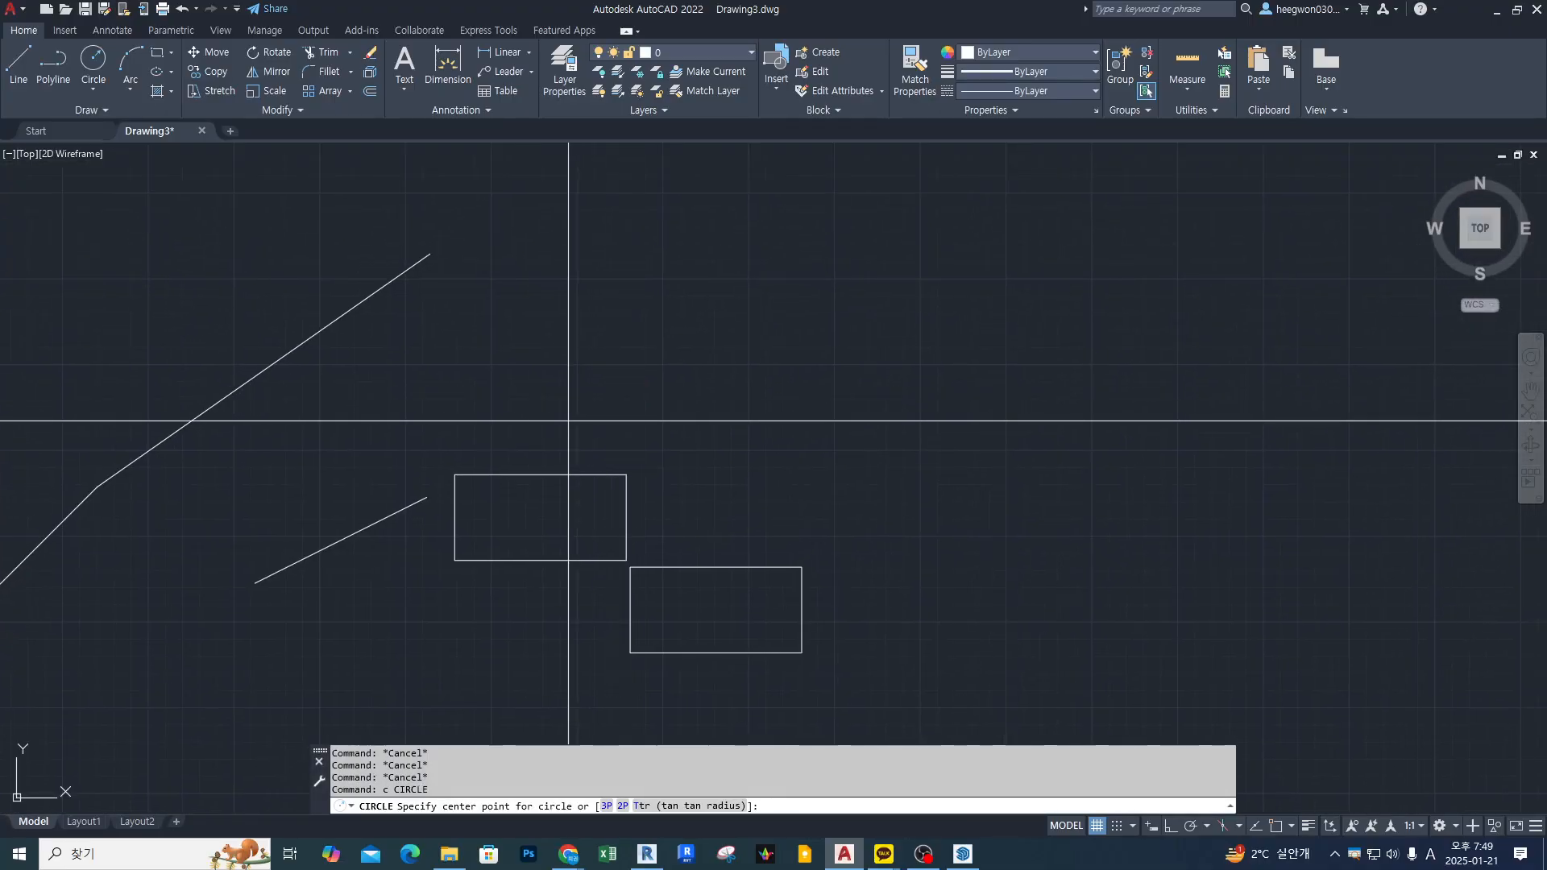
drag(657, 323, 626, 352)
drag(634, 324, 665, 352)
mouse_move(712, 270)
mouse_down()
mouse_move(715, 296)
mouse_move(731, 264)
mouse_move(750, 287)
mouse_move(722, 291)
mouse_move(725, 314)
mouse_up()
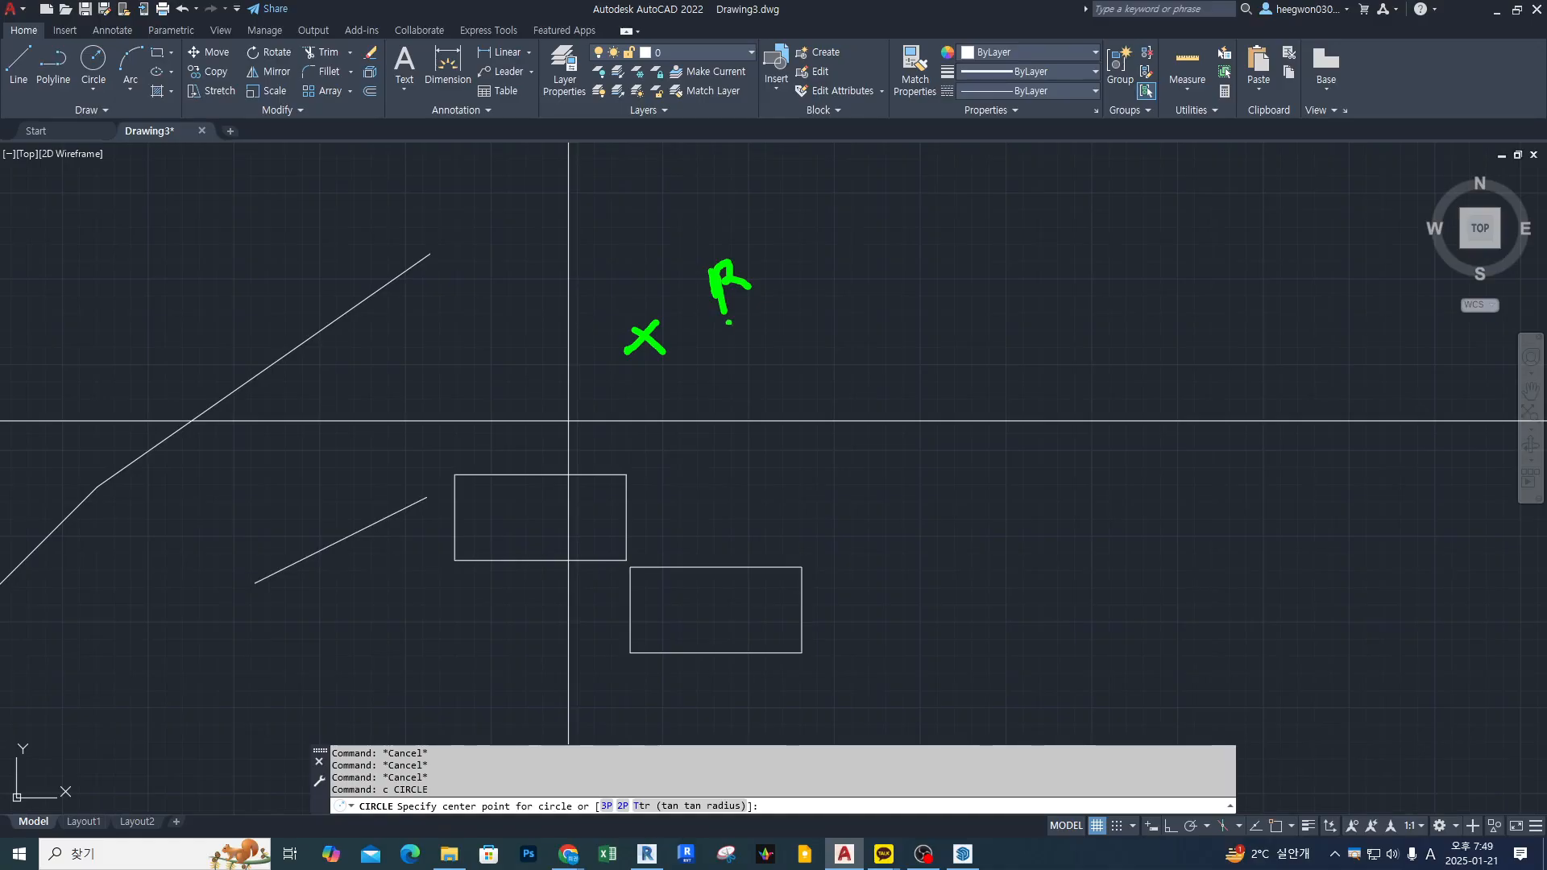
click(673, 338)
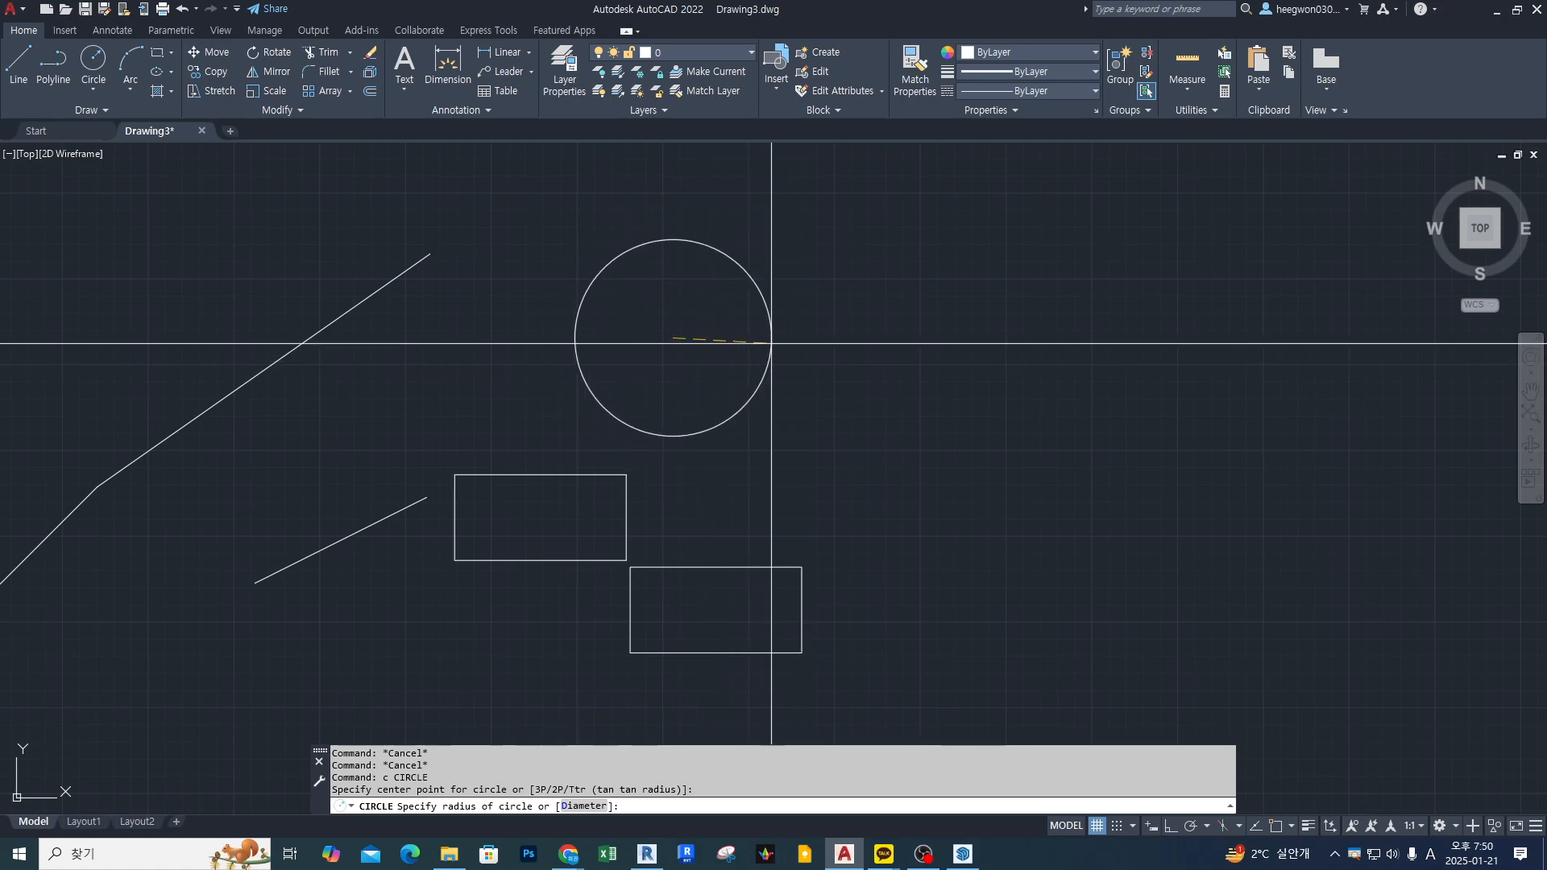
drag(663, 346, 801, 393)
mouse_move(670, 331)
mouse_down()
mouse_move(686, 321)
mouse_move(806, 376)
mouse_up()
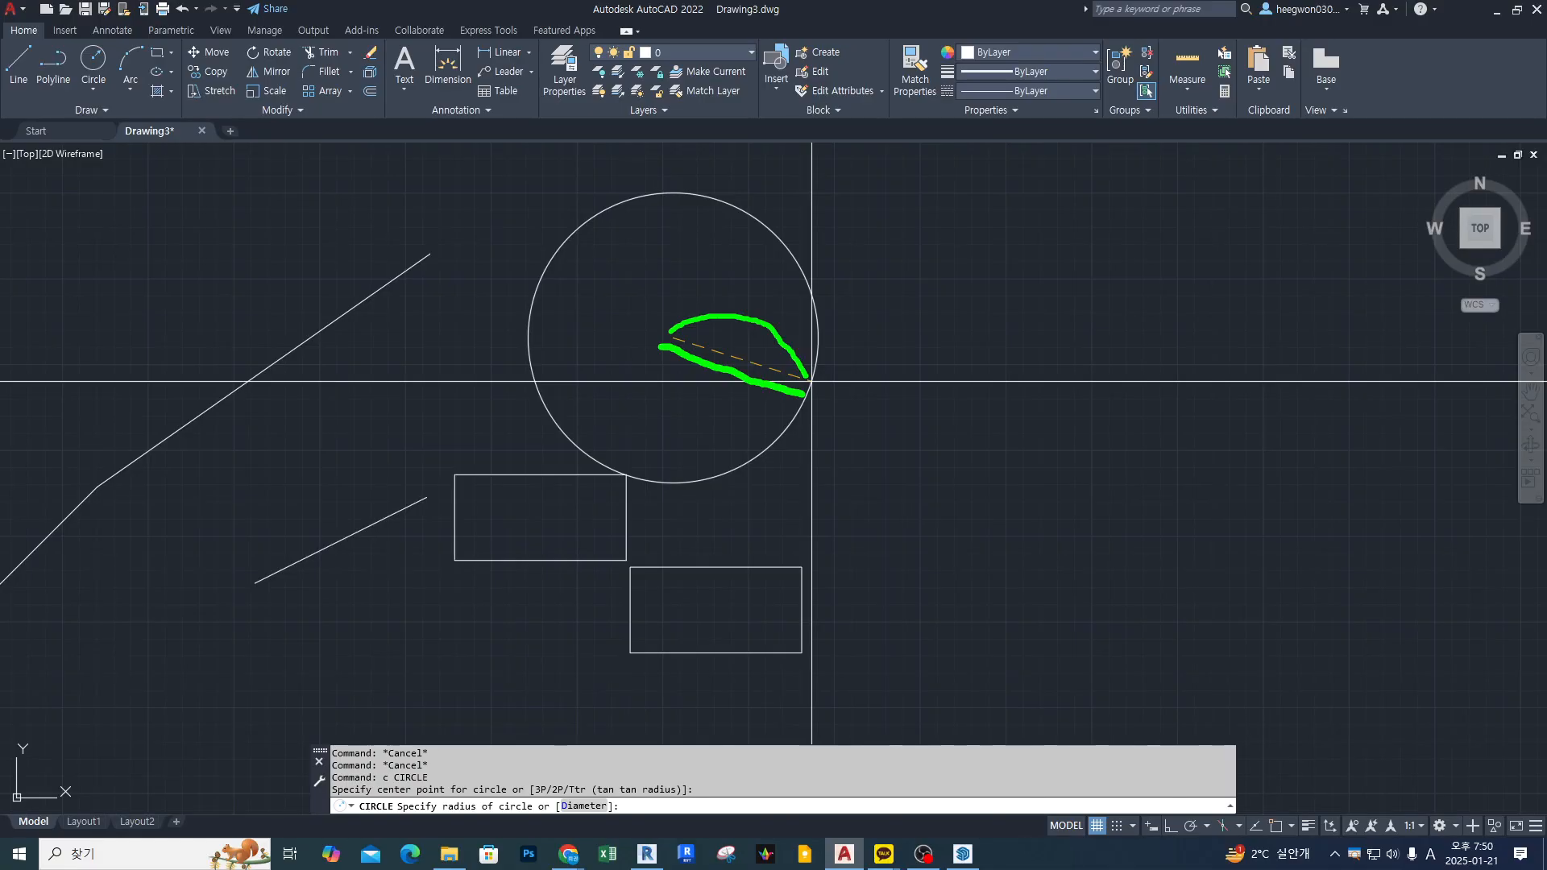
key(Escape)
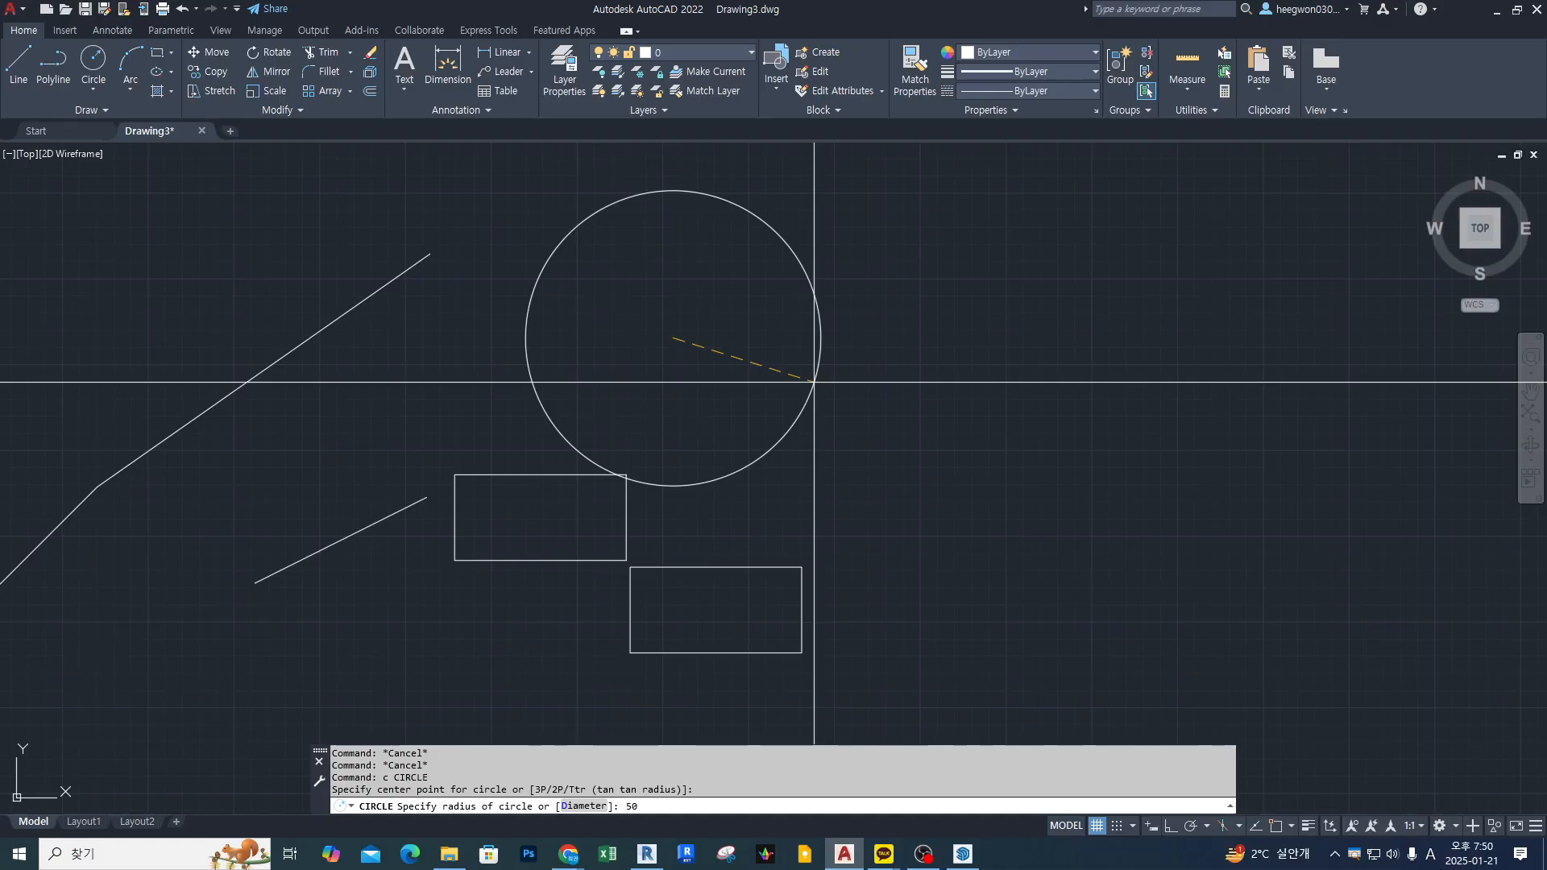
key(Return)
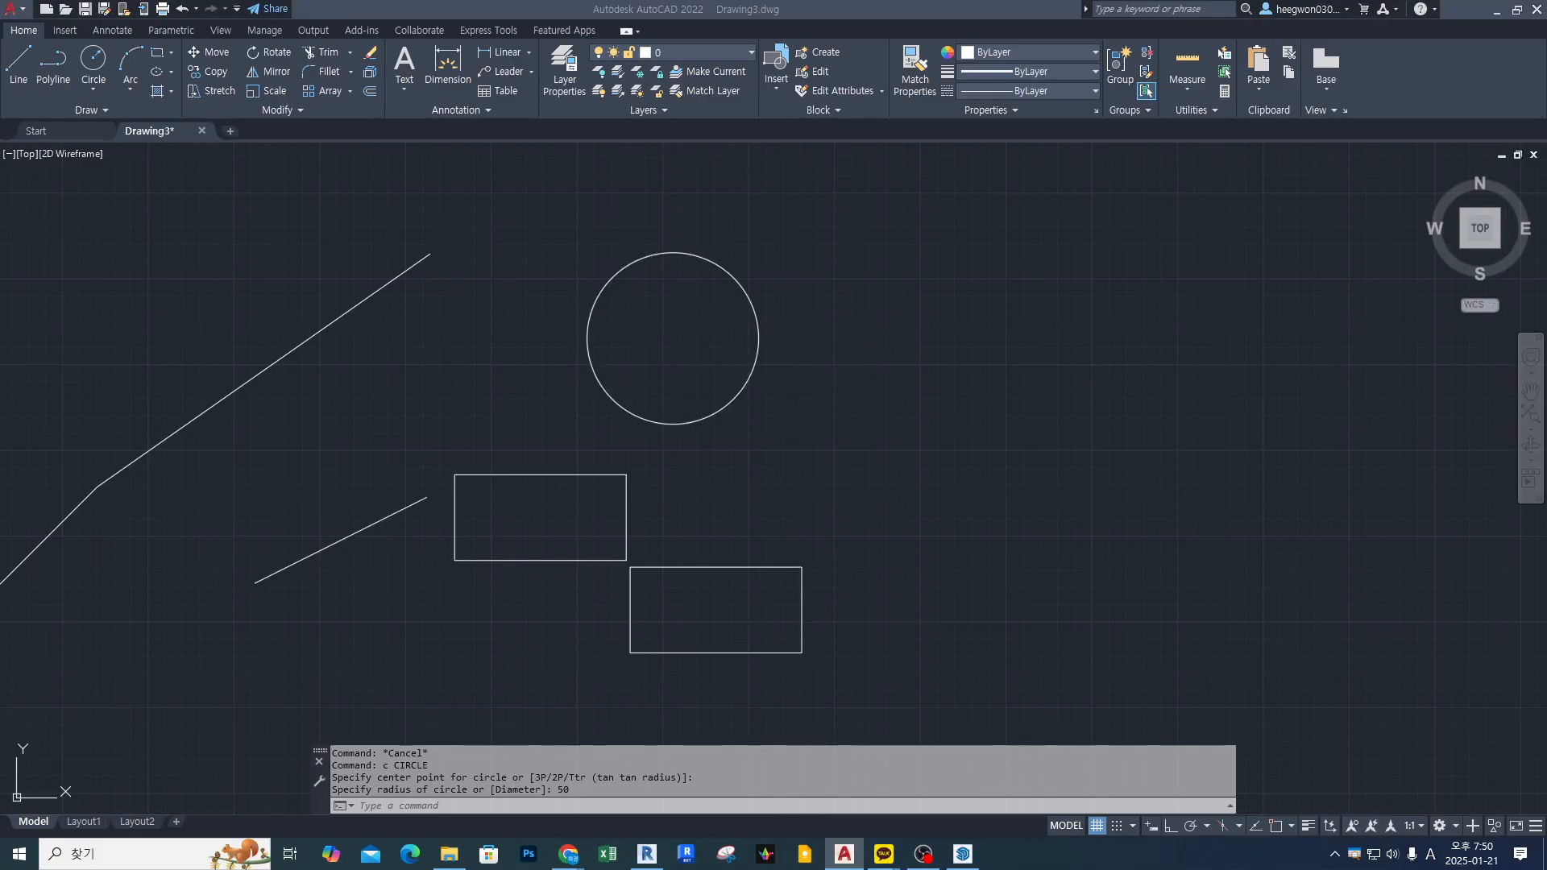
scroll(1522, 253, down, 2)
key(Escape)
key(Escape)
key(Escape)
key(Escape)
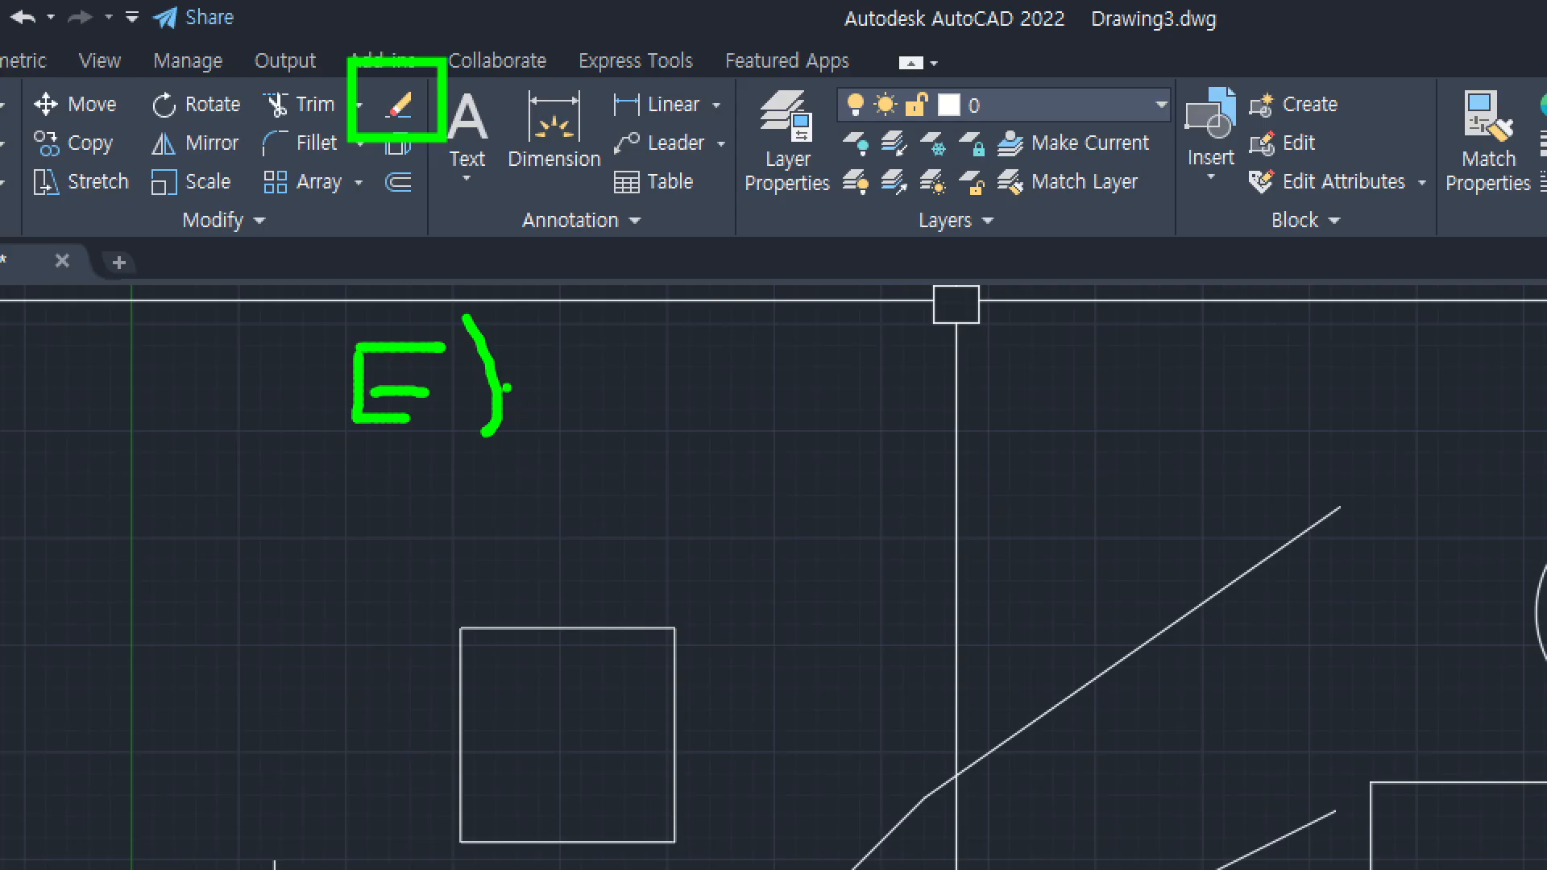
drag(503, 389, 566, 407)
drag(489, 515, 556, 546)
drag(558, 501, 564, 550)
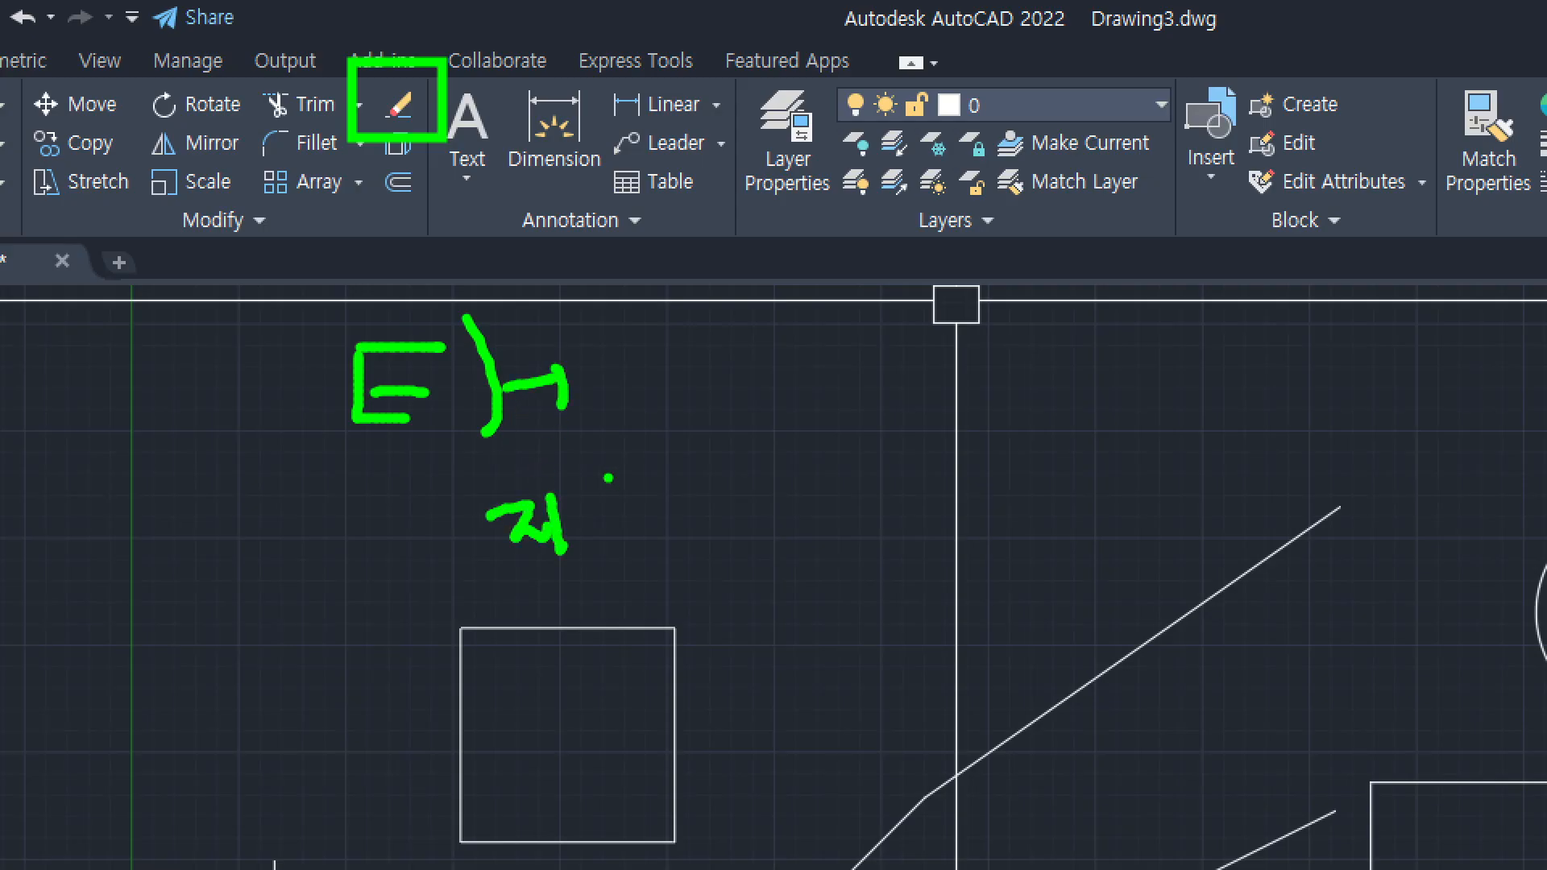
mouse_move(608, 476)
mouse_down()
mouse_move(600, 501)
mouse_move(630, 507)
mouse_move(640, 555)
mouse_up()
mouse_move(735, 481)
mouse_down()
mouse_move(729, 519)
mouse_move(757, 531)
mouse_up()
mouse_move(797, 480)
mouse_down()
mouse_move(772, 516)
mouse_move(783, 485)
mouse_up()
drag(808, 490, 821, 500)
drag(802, 508, 765, 534)
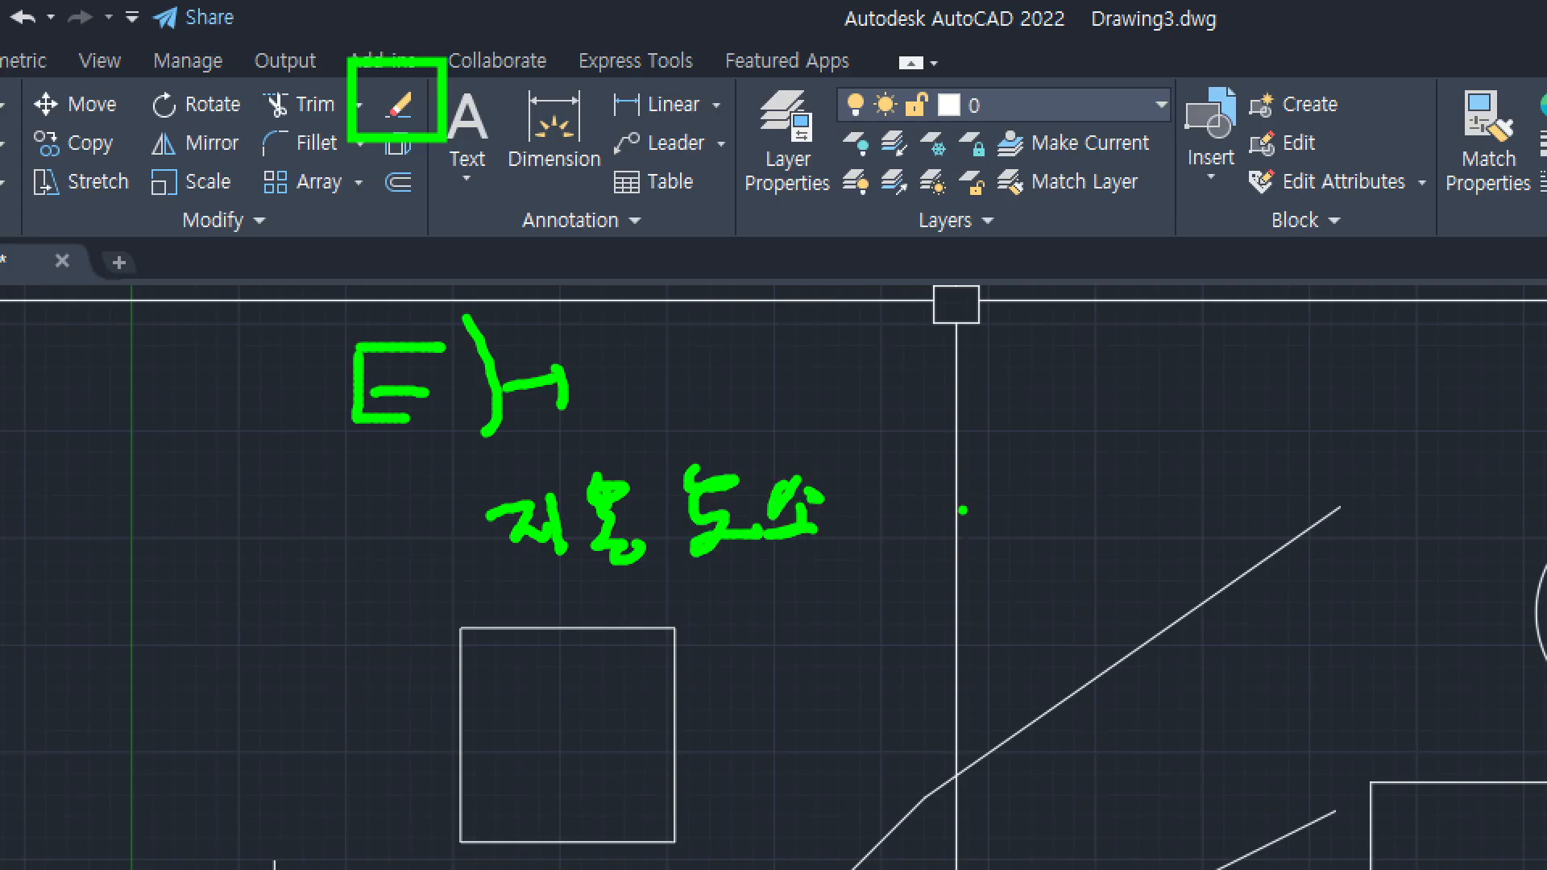
drag(727, 626, 654, 683)
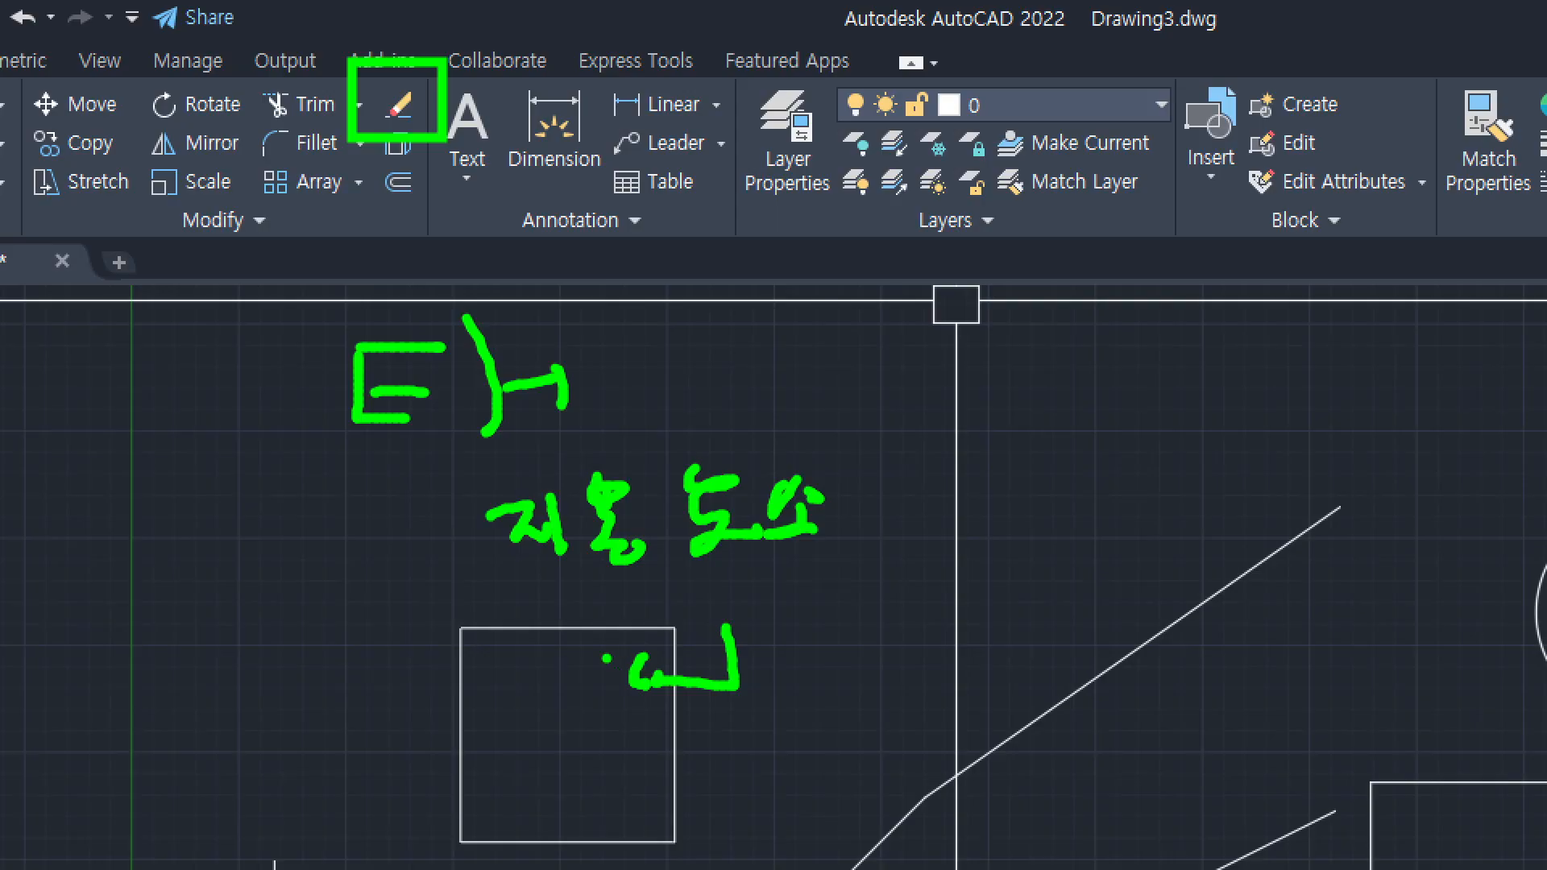
key(Escape)
Erase everything in the drawing, picking the circle and two rectangles individually and the remaining objects with window and crossing selections.
text(e)
key(Return)
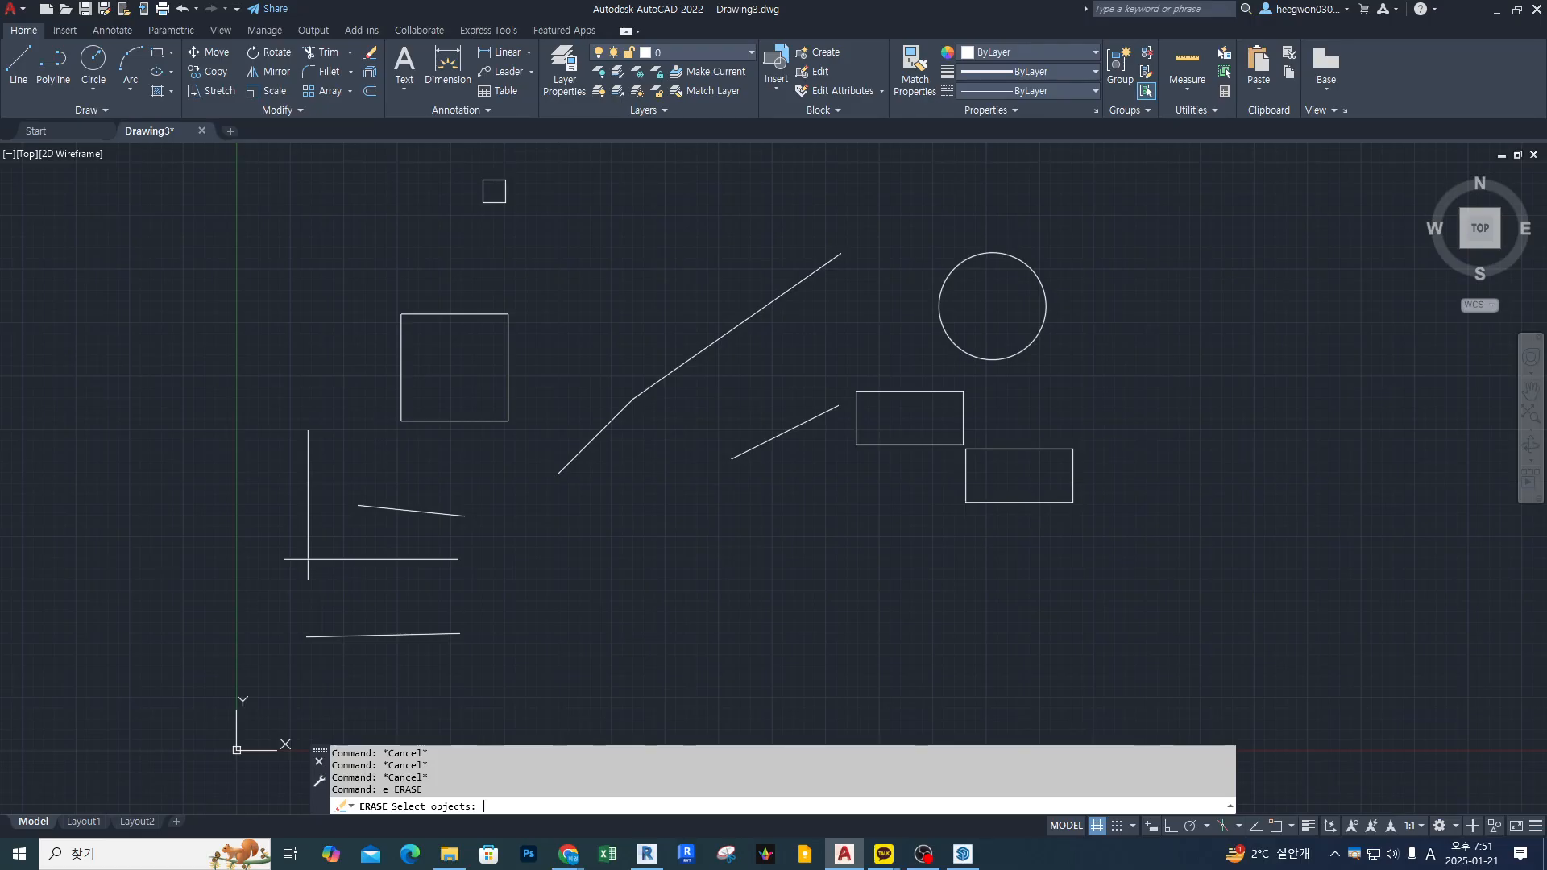
click(1021, 258)
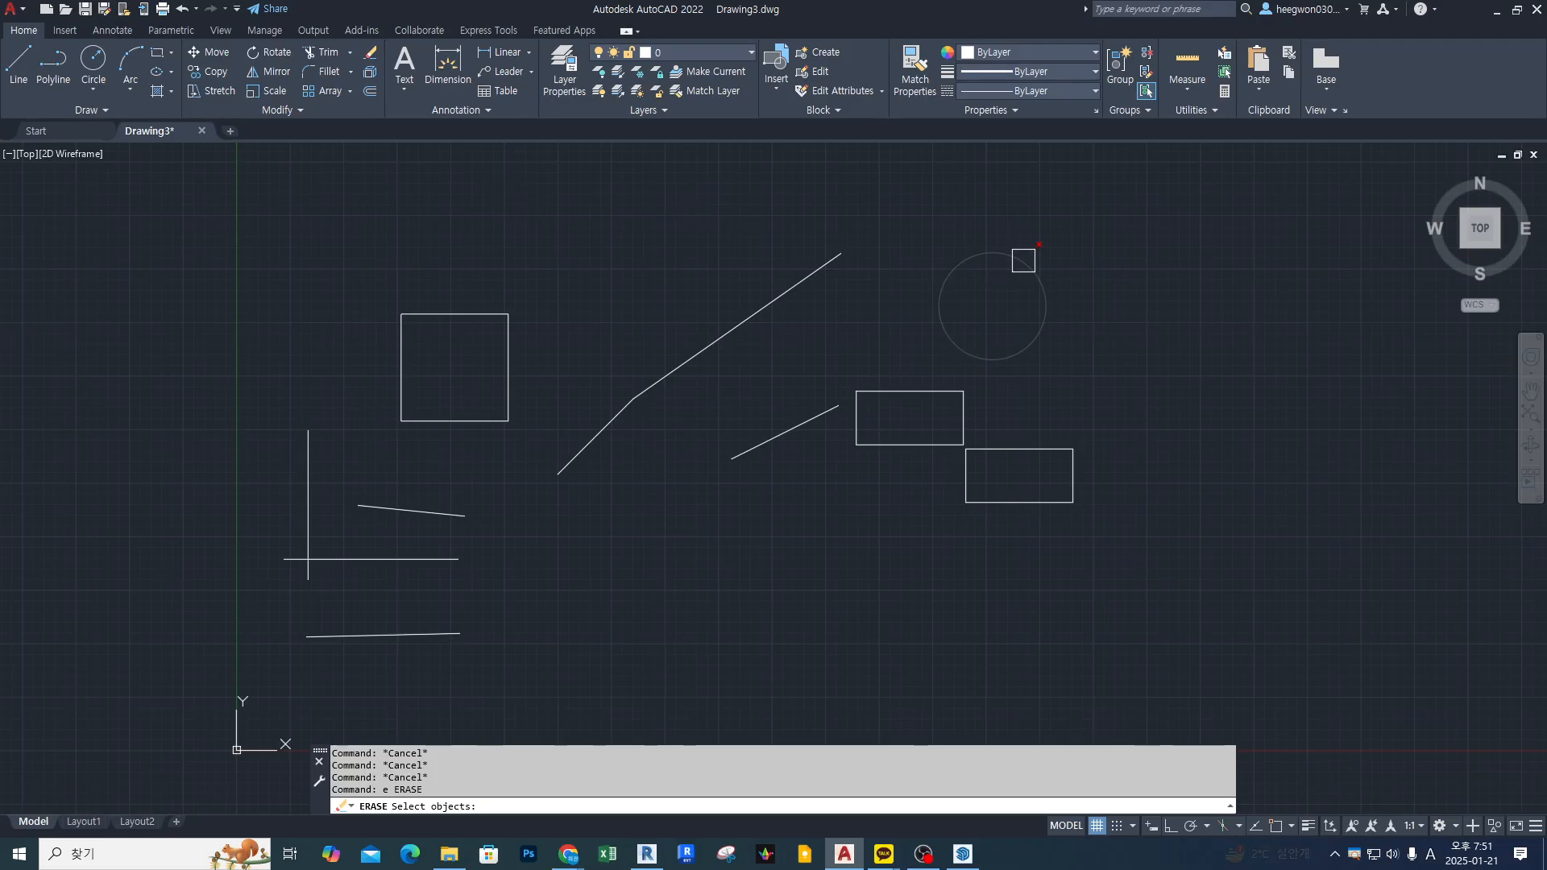
click(961, 392)
click(1018, 449)
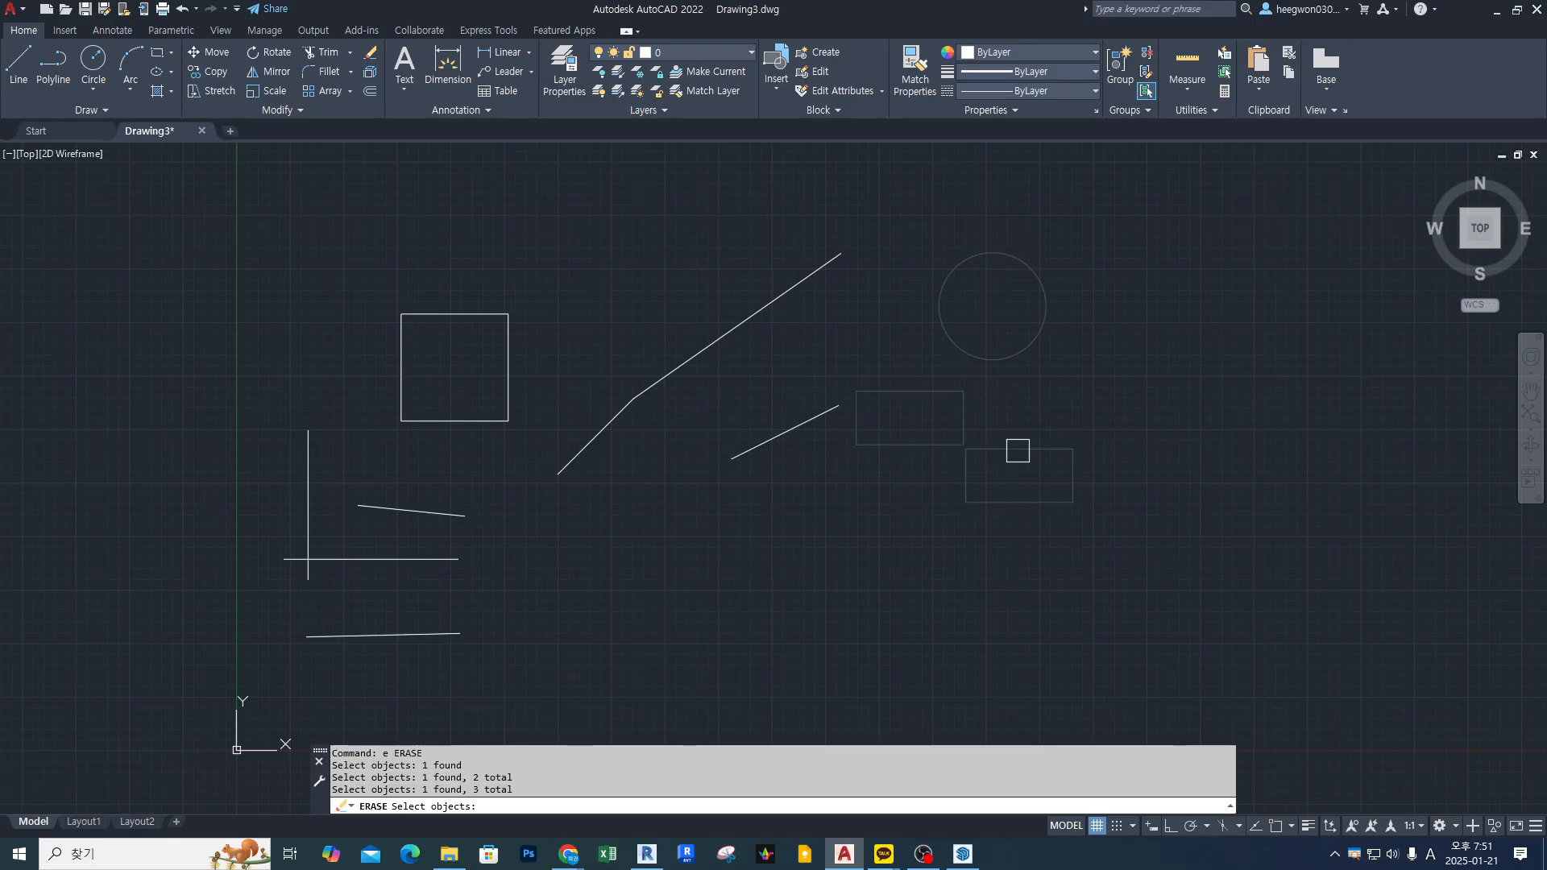
click(536, 168)
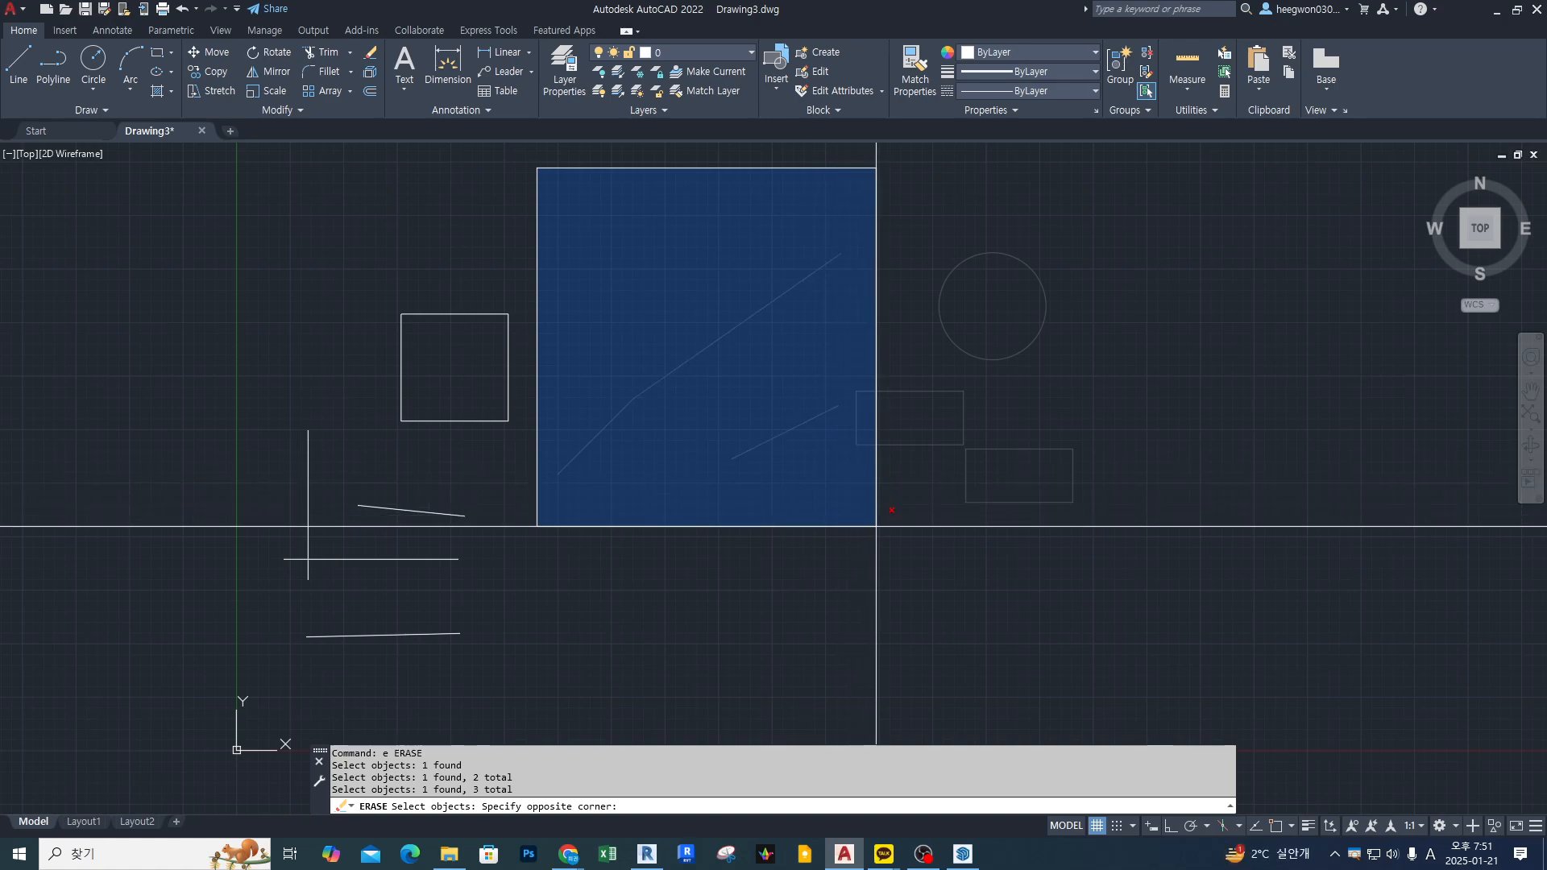
click(887, 420)
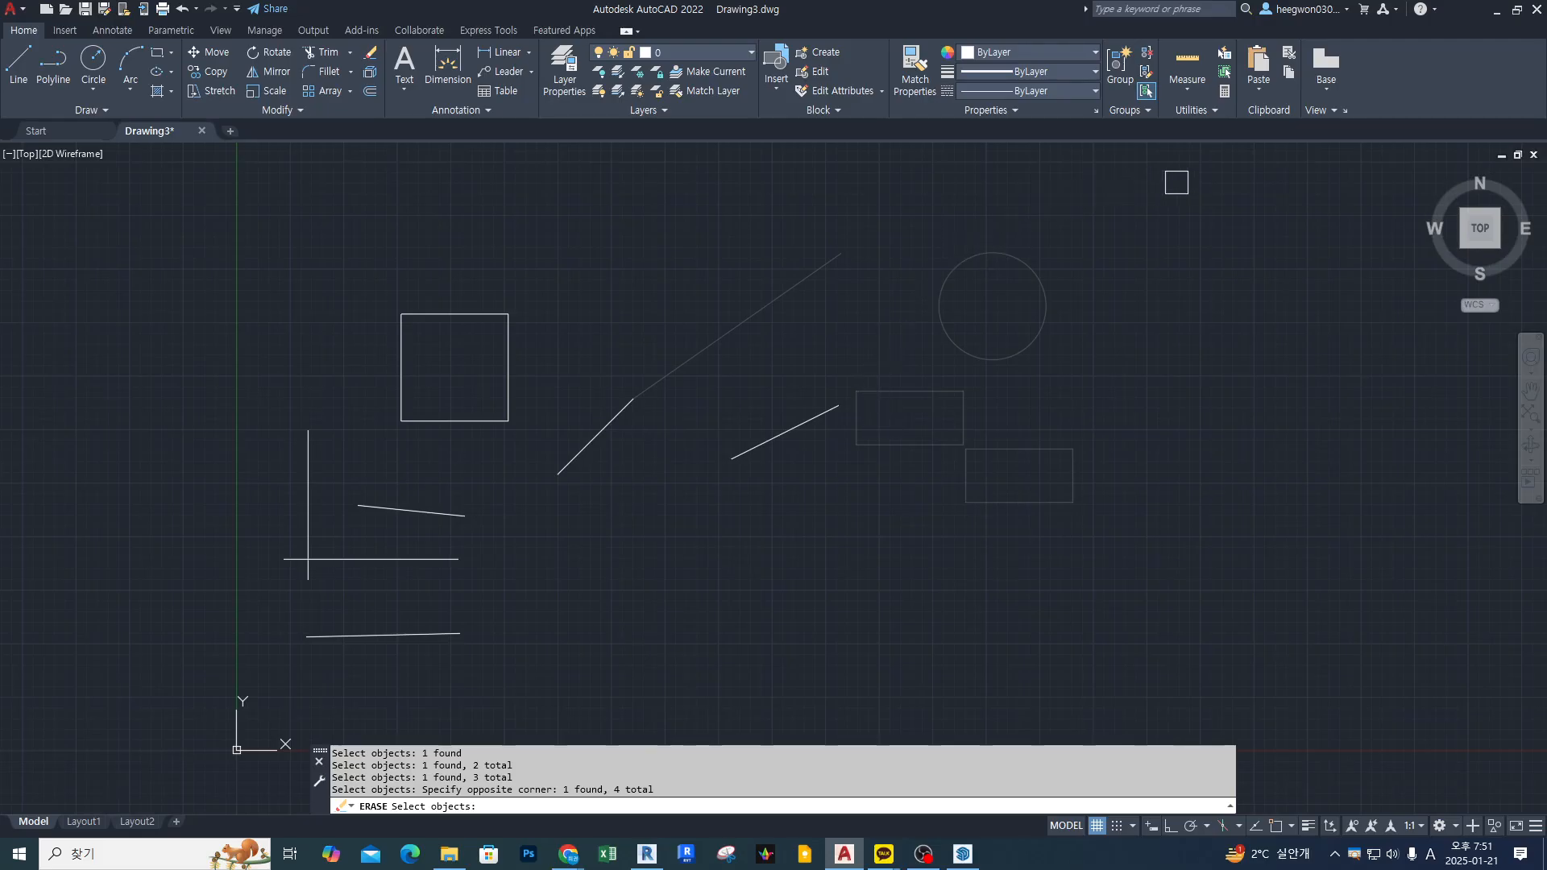
click(1199, 181)
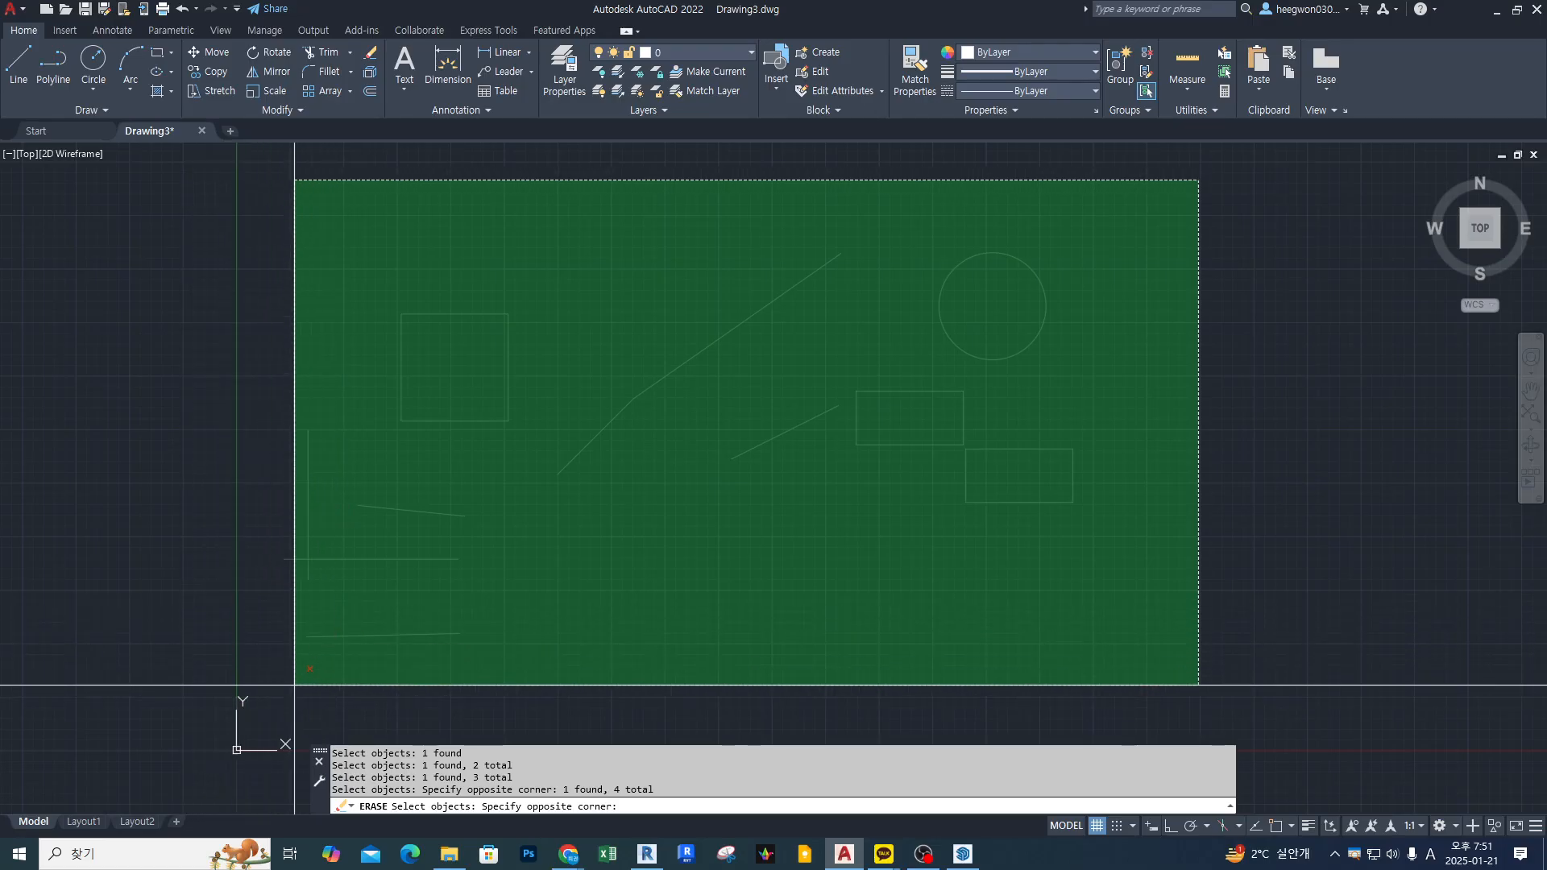
click(295, 685)
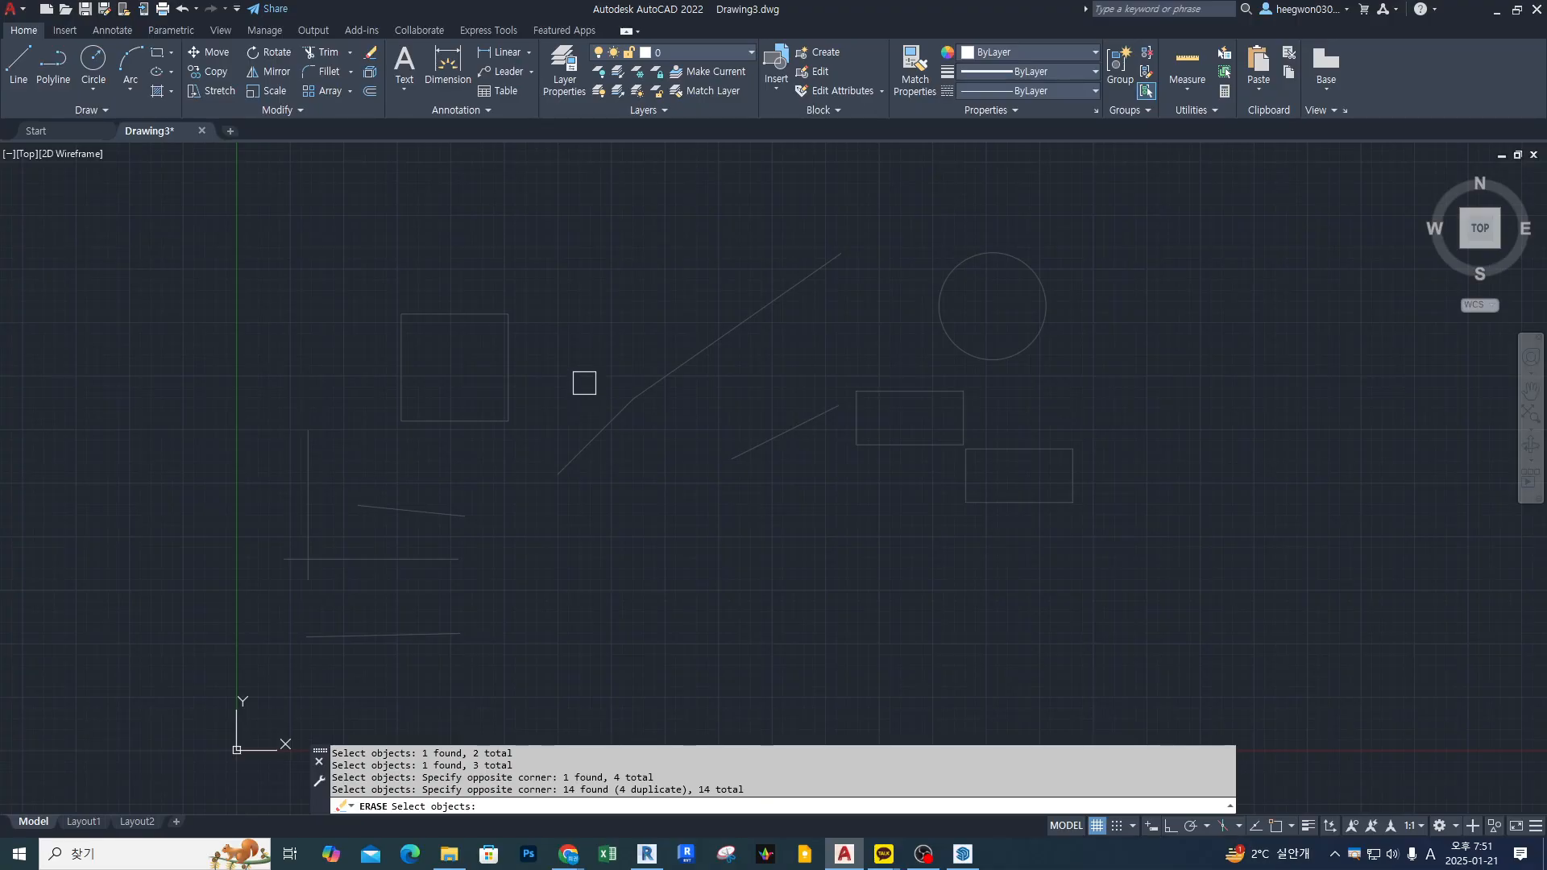
key(Return)
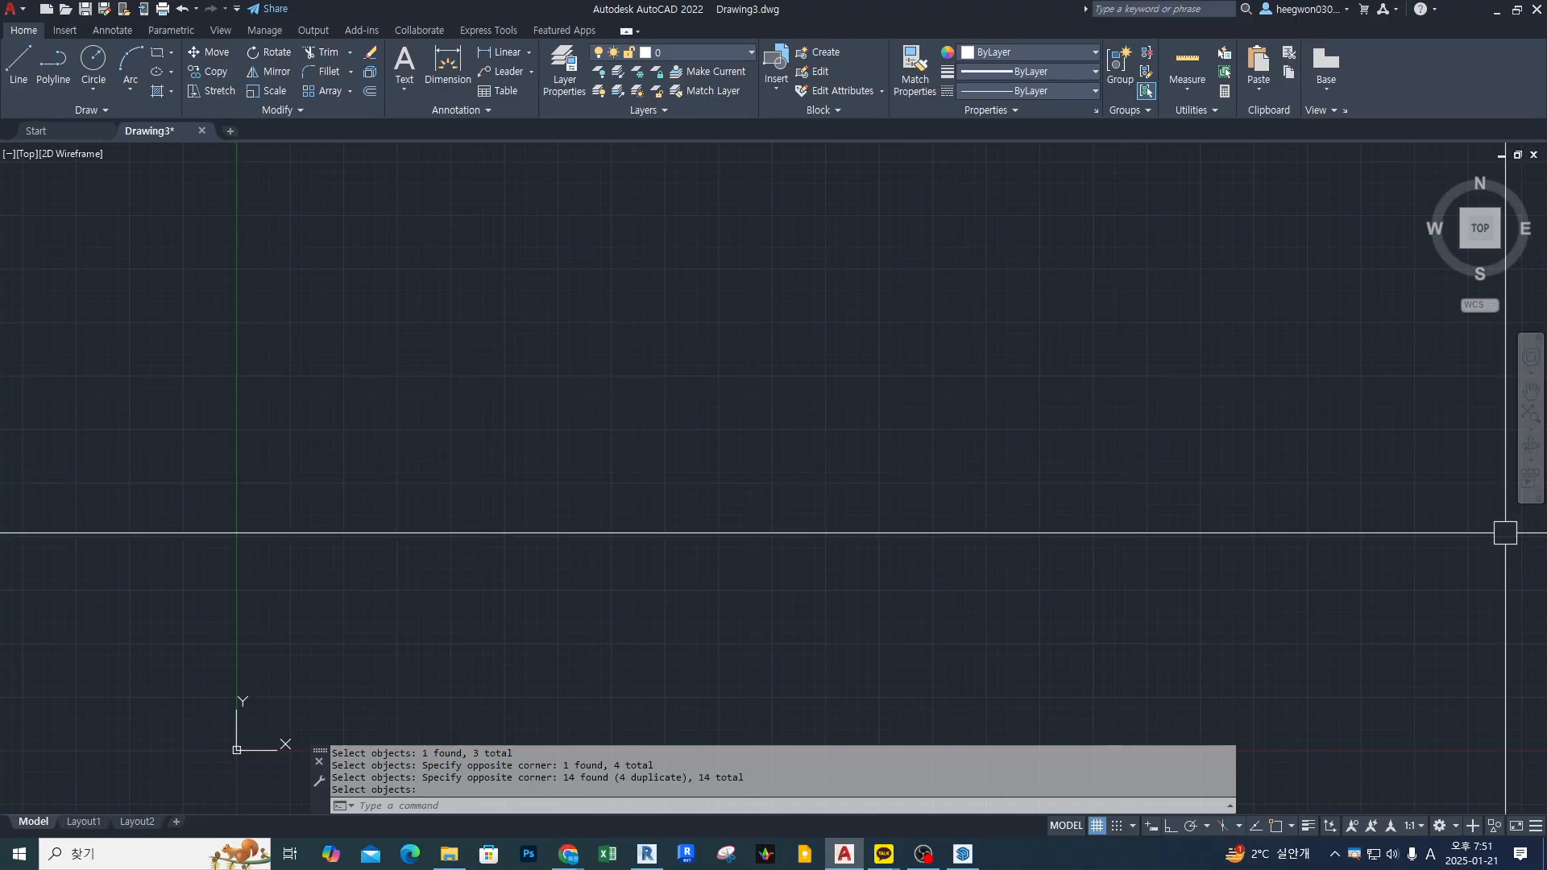
Fit the view of the emptied drawing with Zoom Extents and the Zoom command's All option.
click(1531, 413)
scroll(533, 352, down, 2)
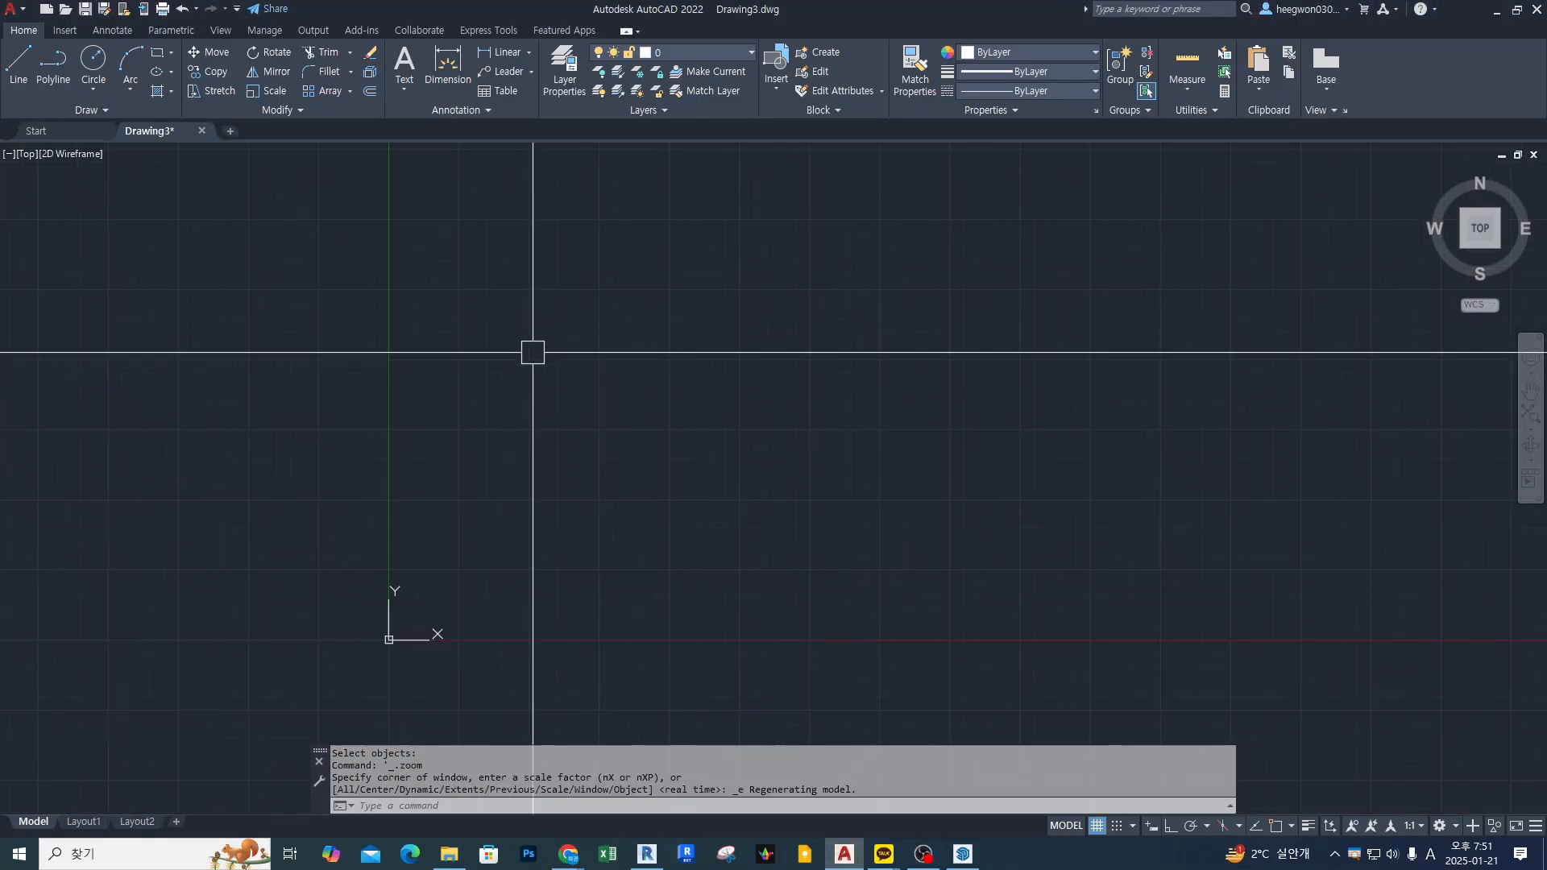
middle_click(533, 352)
middle_click(534, 352)
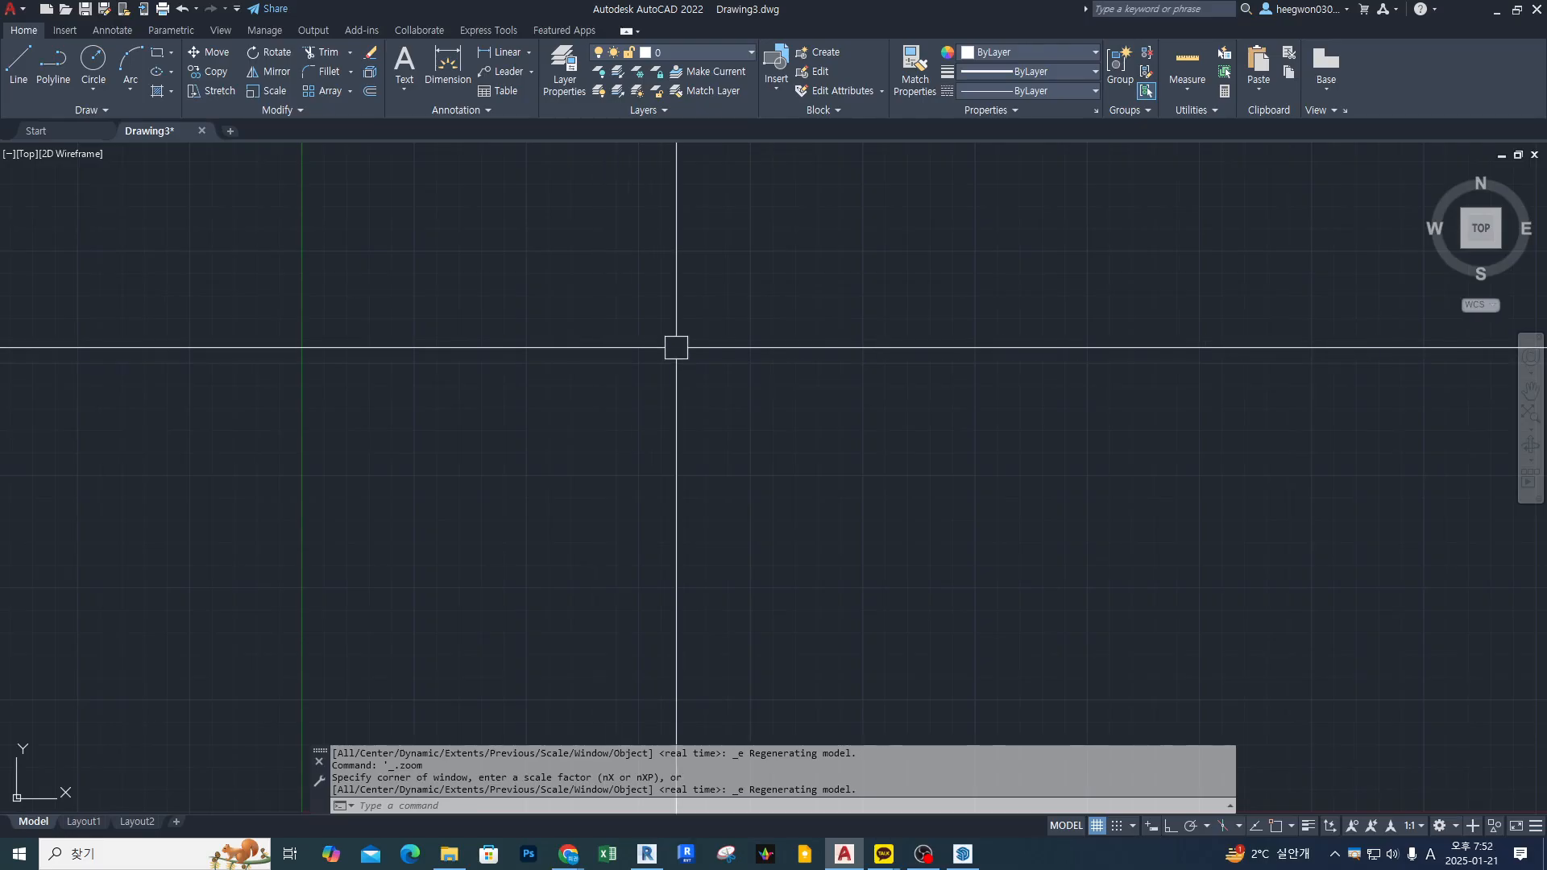
text(z)
key(Return)
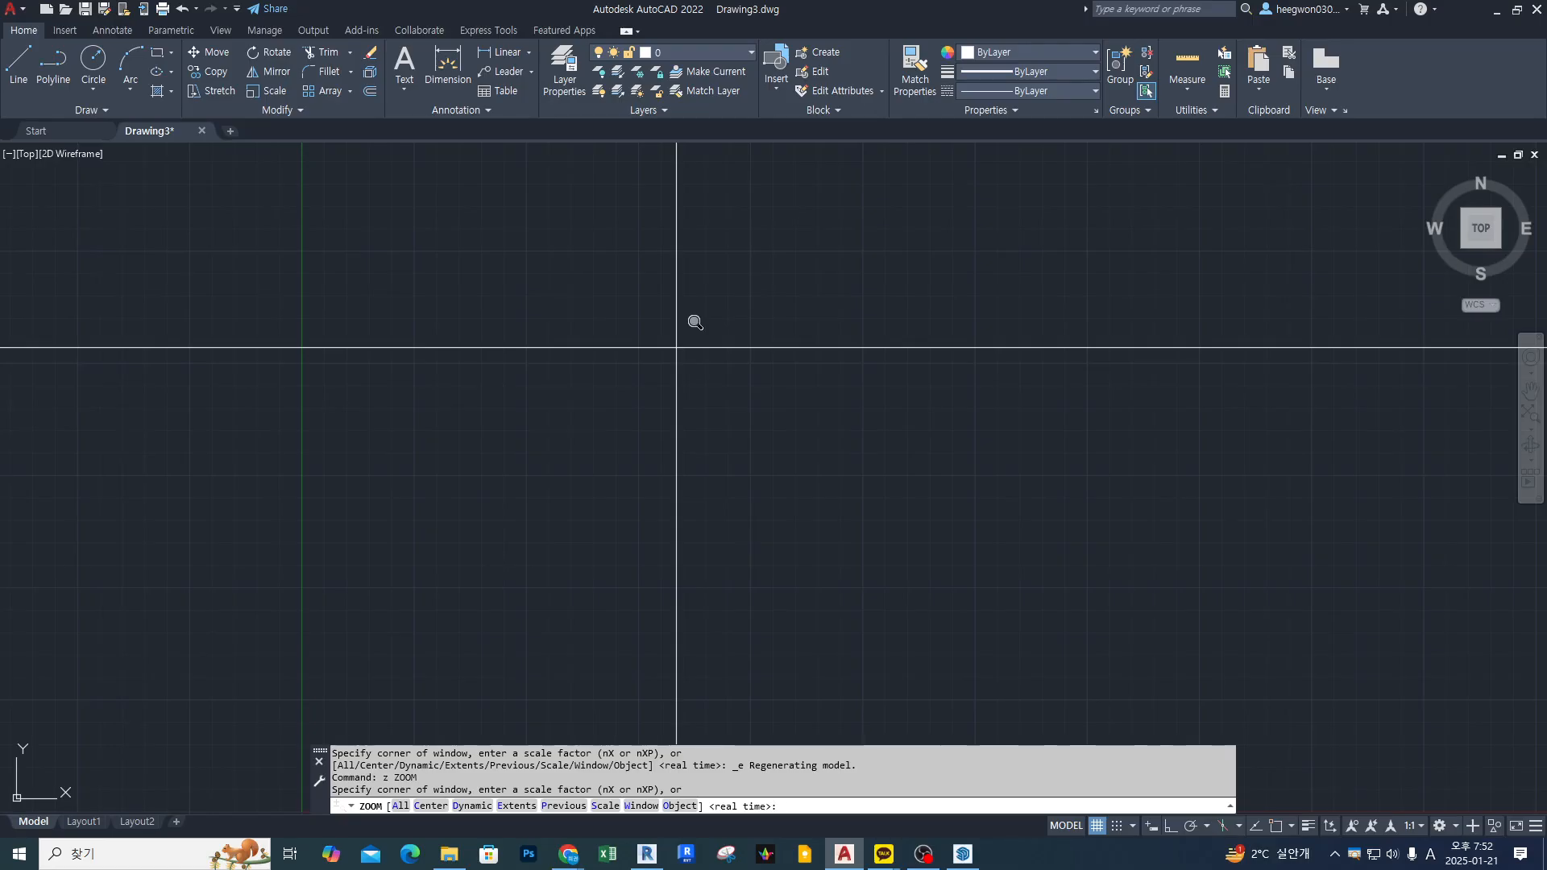
text(a)
key(Return)
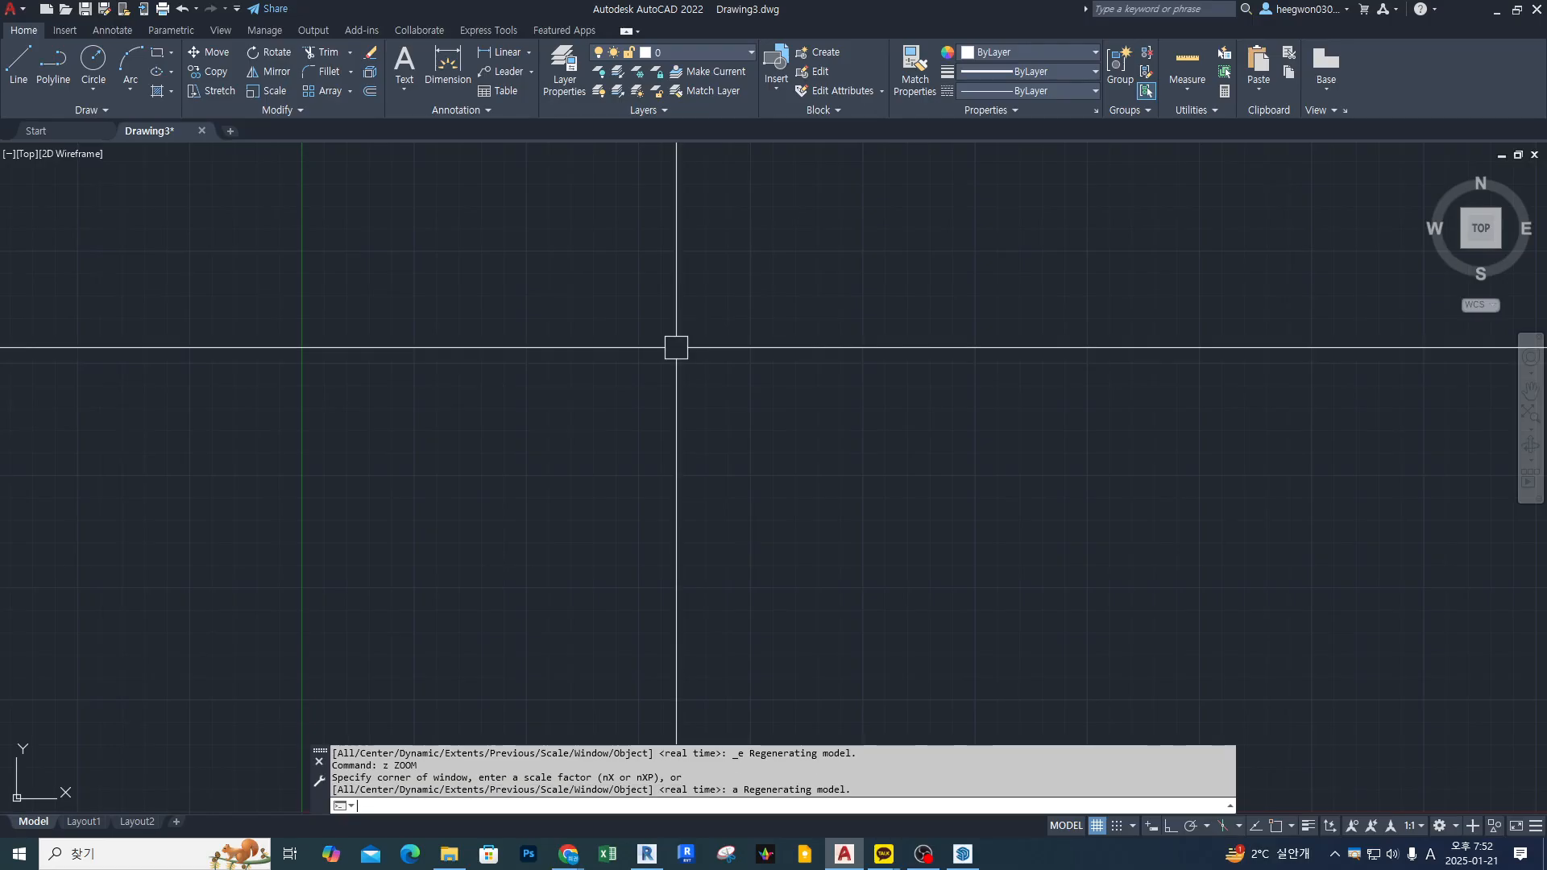